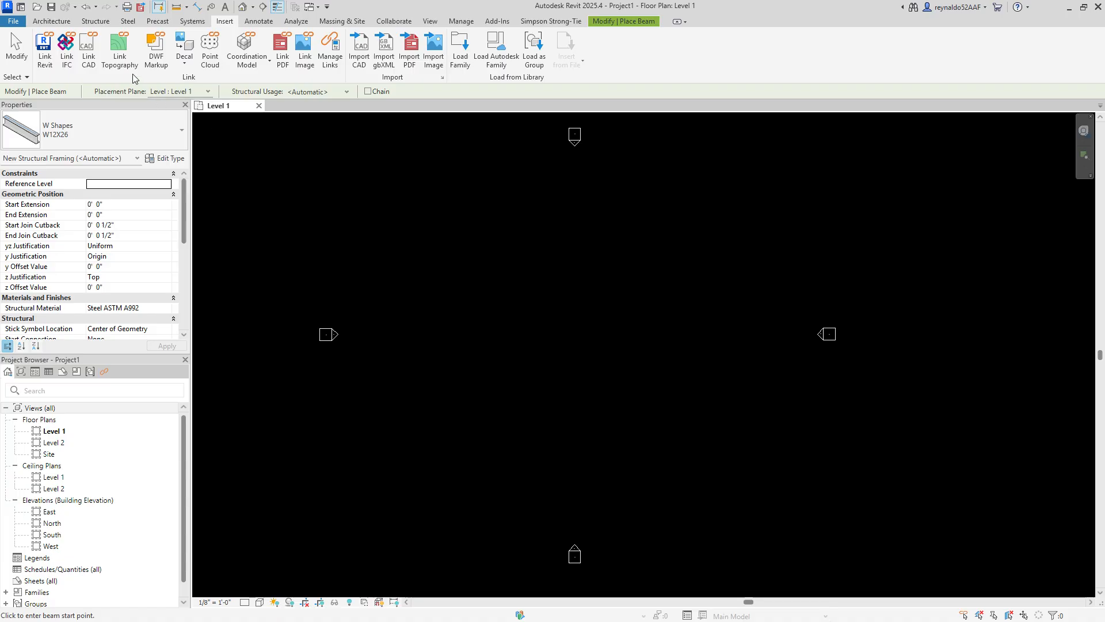
# Step: Draw a Generic - 8" structural wall on Level 1 as a start-end-radius arc with a radius of about 41'-8"
pyautogui.click(96, 20)
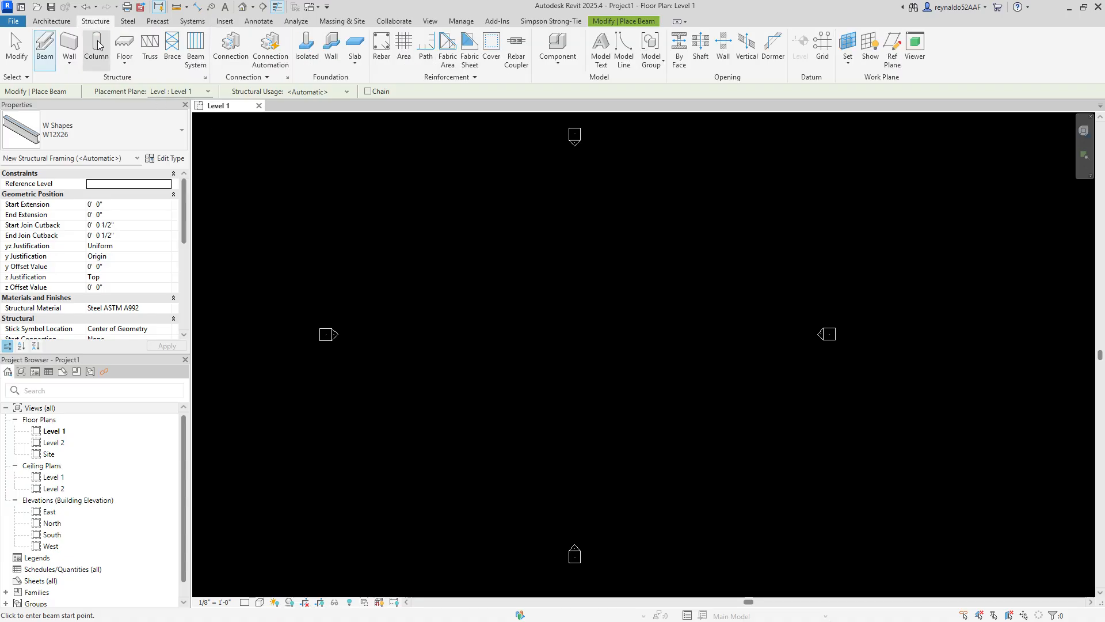
pyautogui.click(69, 66)
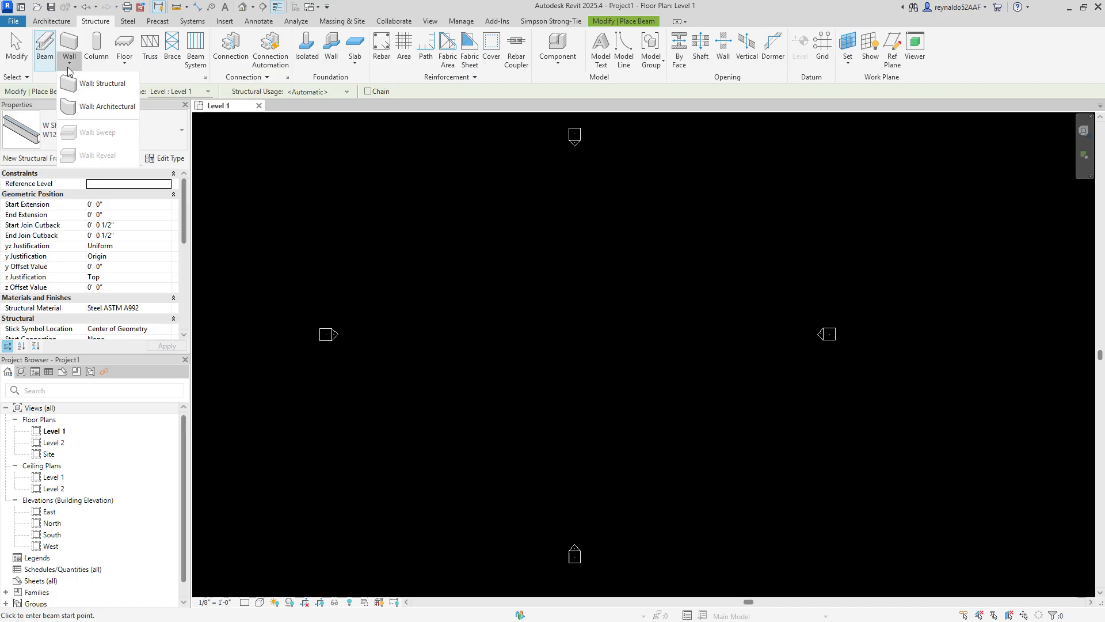
pyautogui.click(100, 84)
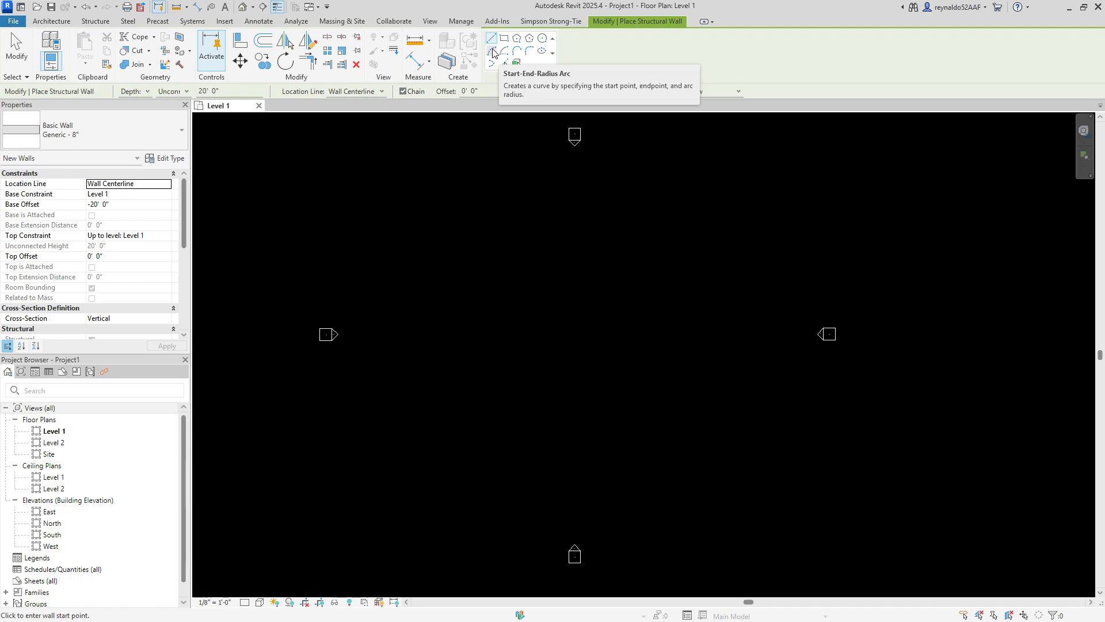
pyautogui.click(492, 53)
pyautogui.click(458, 348)
pyautogui.click(691, 348)
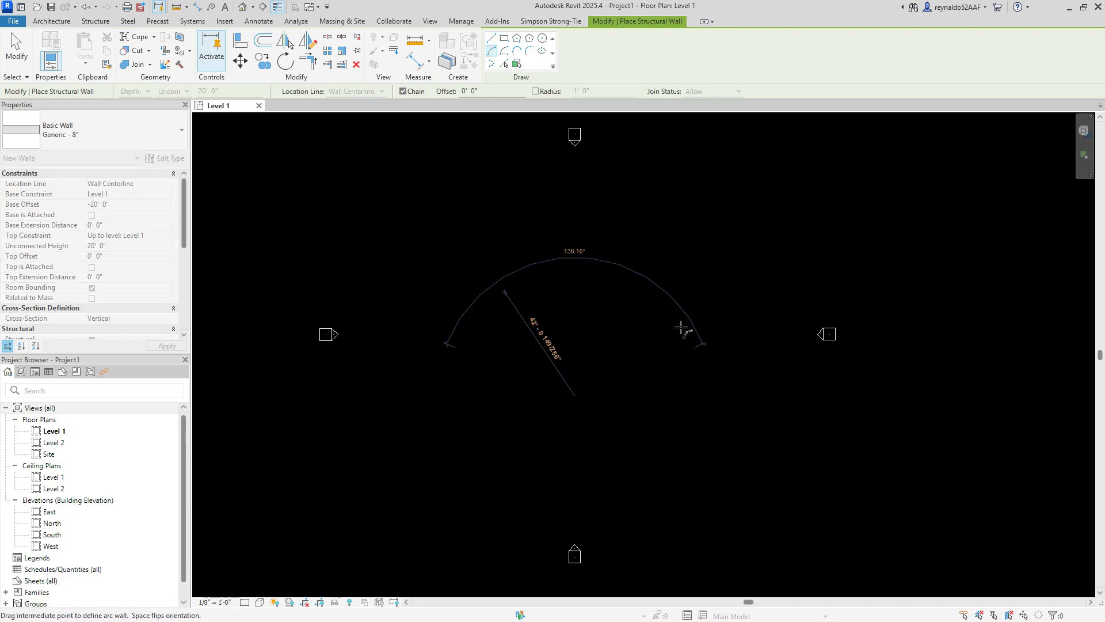
pyautogui.click(682, 326)
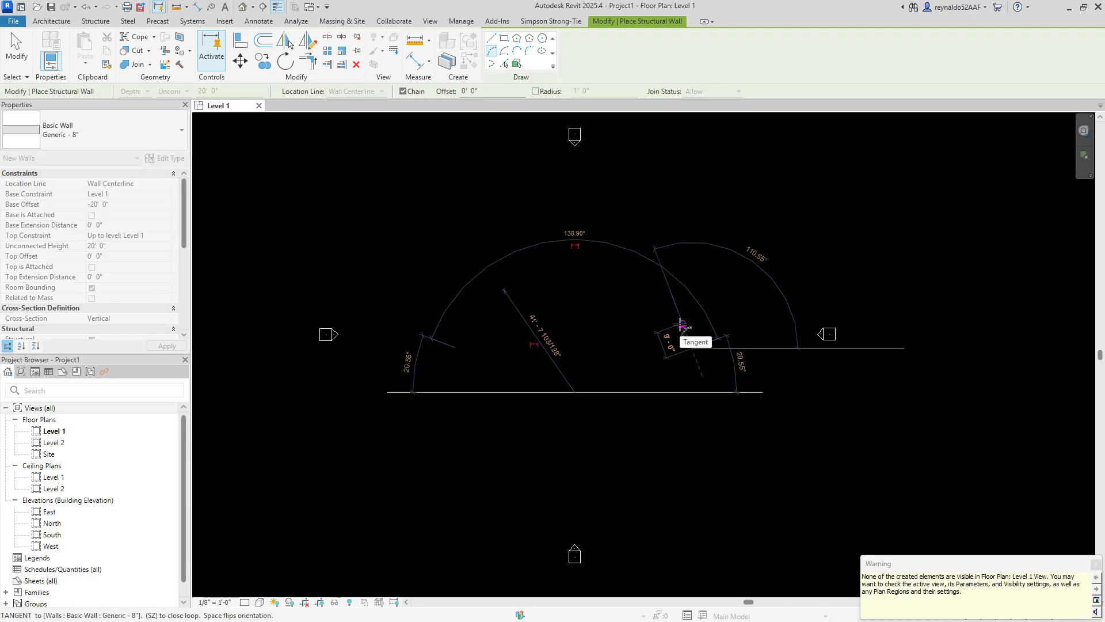
pyautogui.press('Escape')
pyautogui.press('Escape')
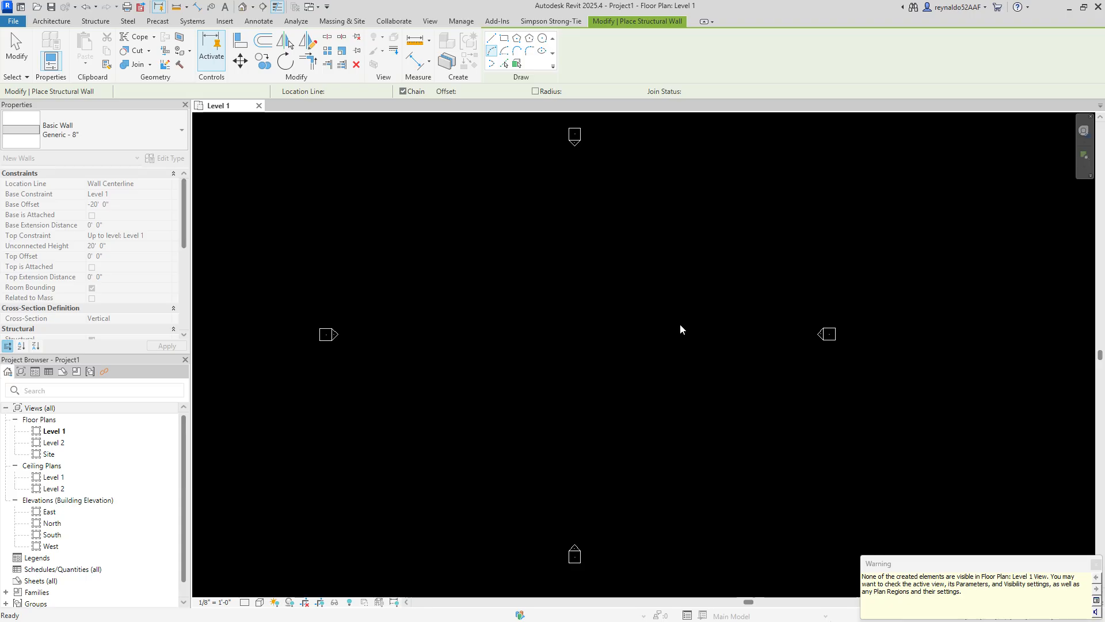
# Step: Open the default 3D view and examine the arc wall's vertical position relative to Level 1 and Level 2
pyautogui.press('b')
pyautogui.press('m')
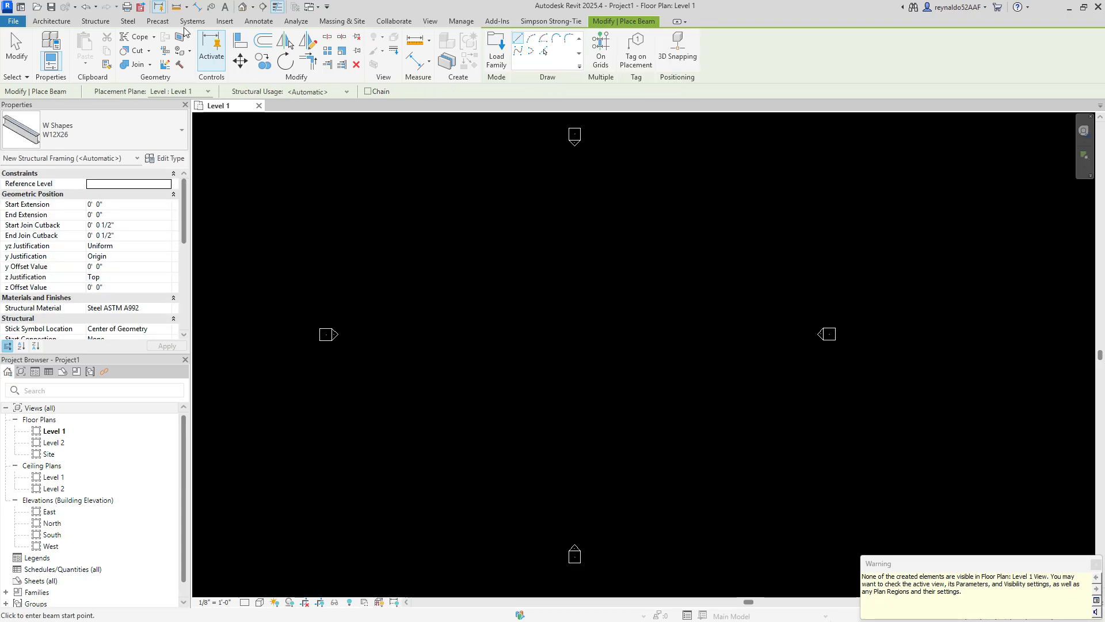
pyautogui.click(242, 7)
pyautogui.scroll(4, 766, 371)
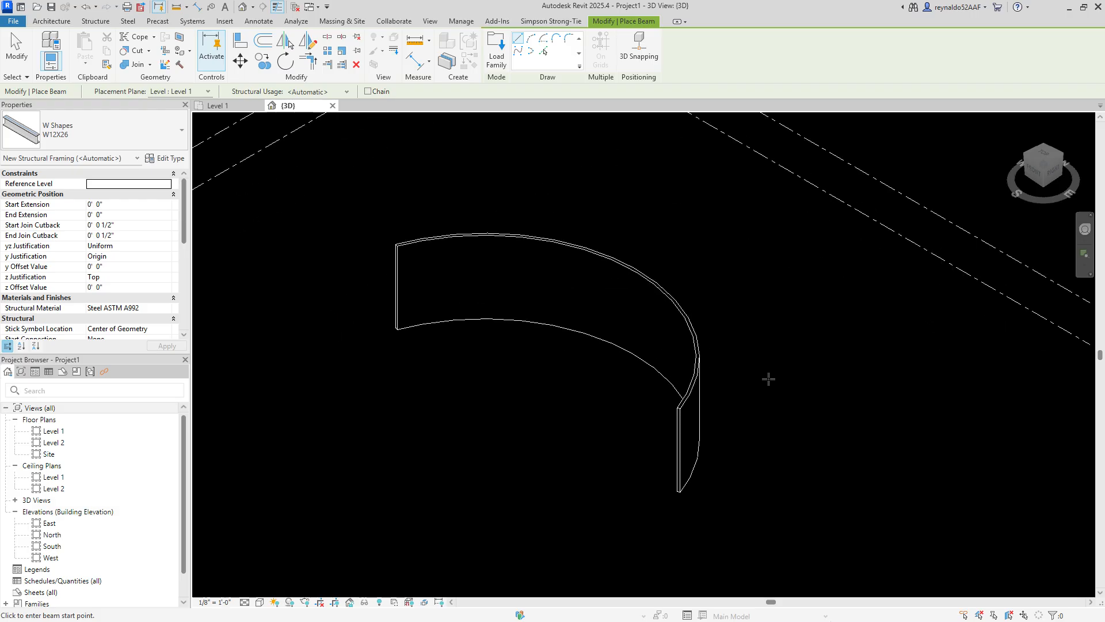
pyautogui.scroll(-2, 769, 379)
pyautogui.keyDown('shift'); pyautogui.moveTo(791, 441); pyautogui.dragTo(751, 432, button='middle'); pyautogui.keyUp('shift')
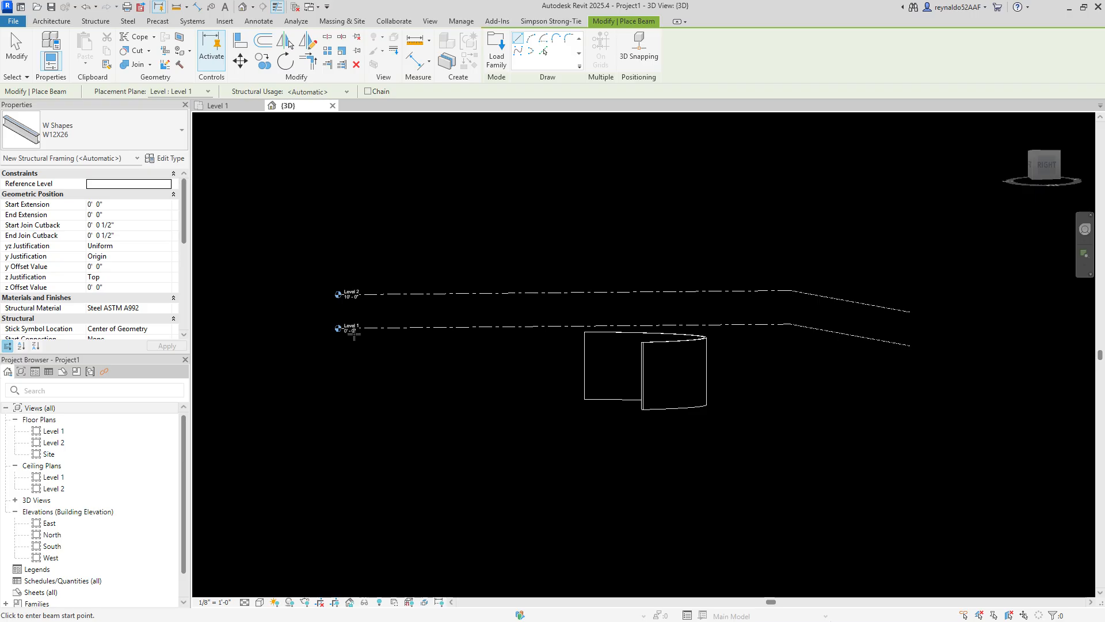
pyautogui.click(227, 108)
pyautogui.click(297, 107)
pyautogui.press('Escape')
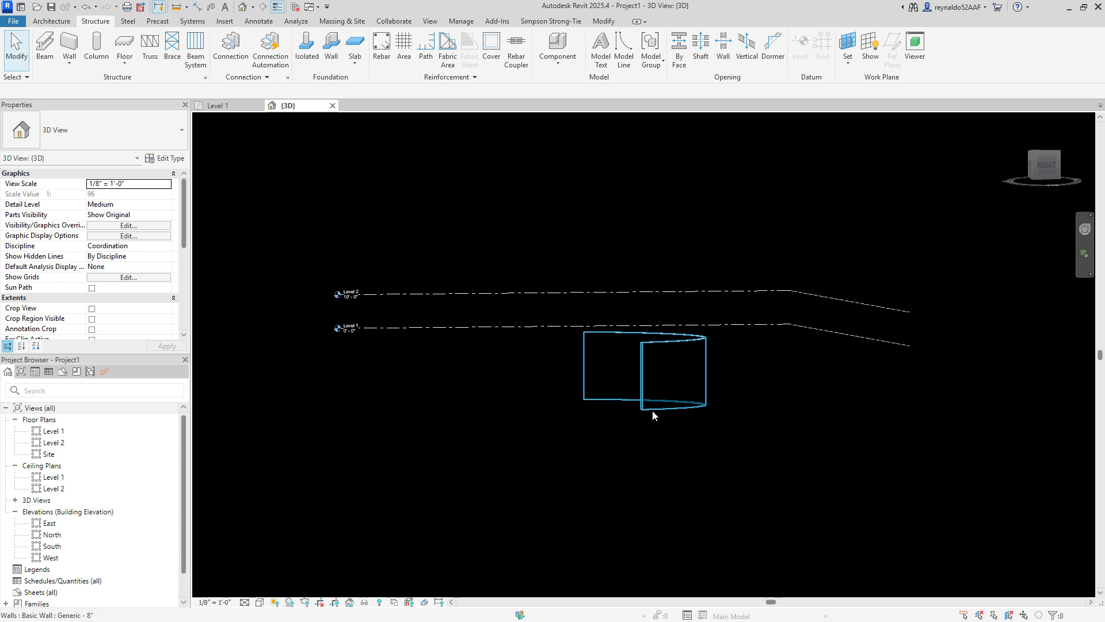
# Step: Constrain the arc wall's top up to Level 2 and set its base offset from Level 1 to 0' 0"
pyautogui.click(643, 374)
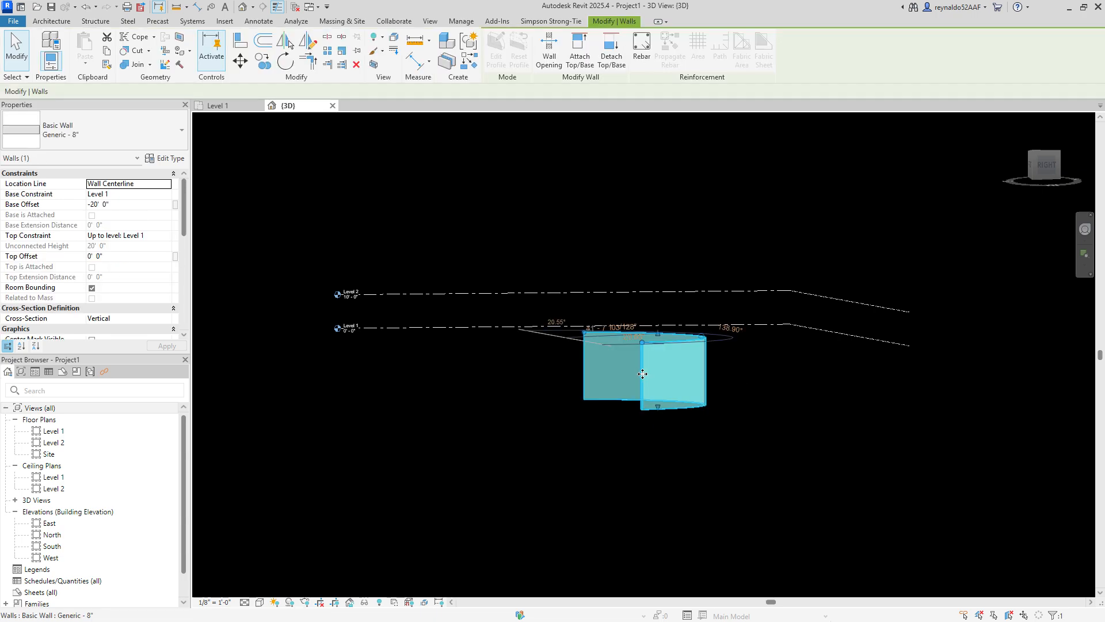
pyautogui.click(96, 206)
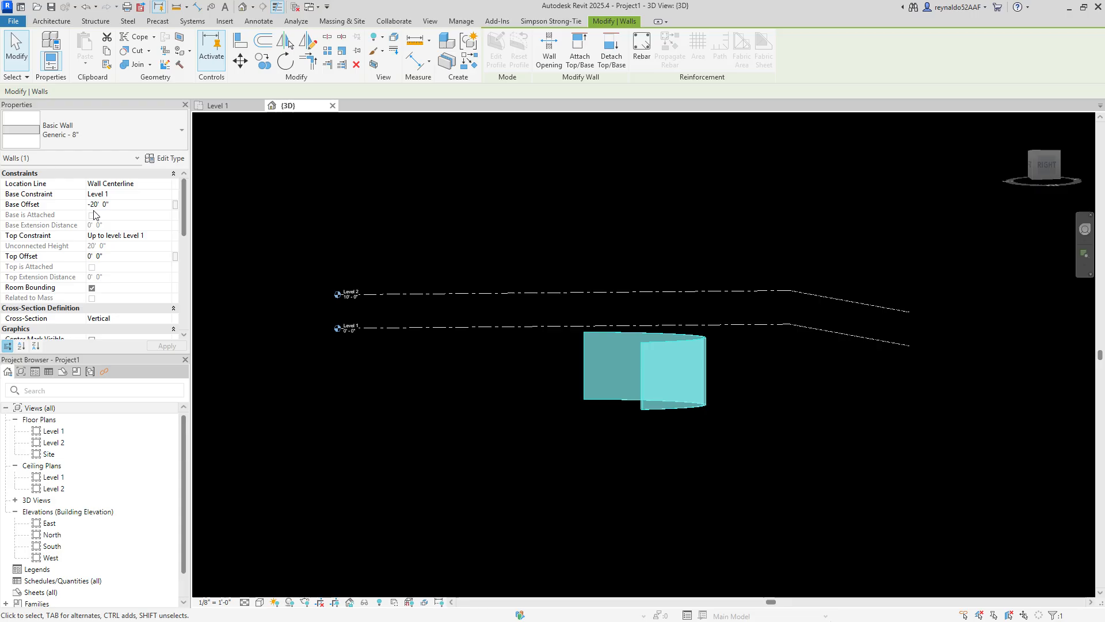
pyautogui.click(153, 236)
pyautogui.click(167, 236)
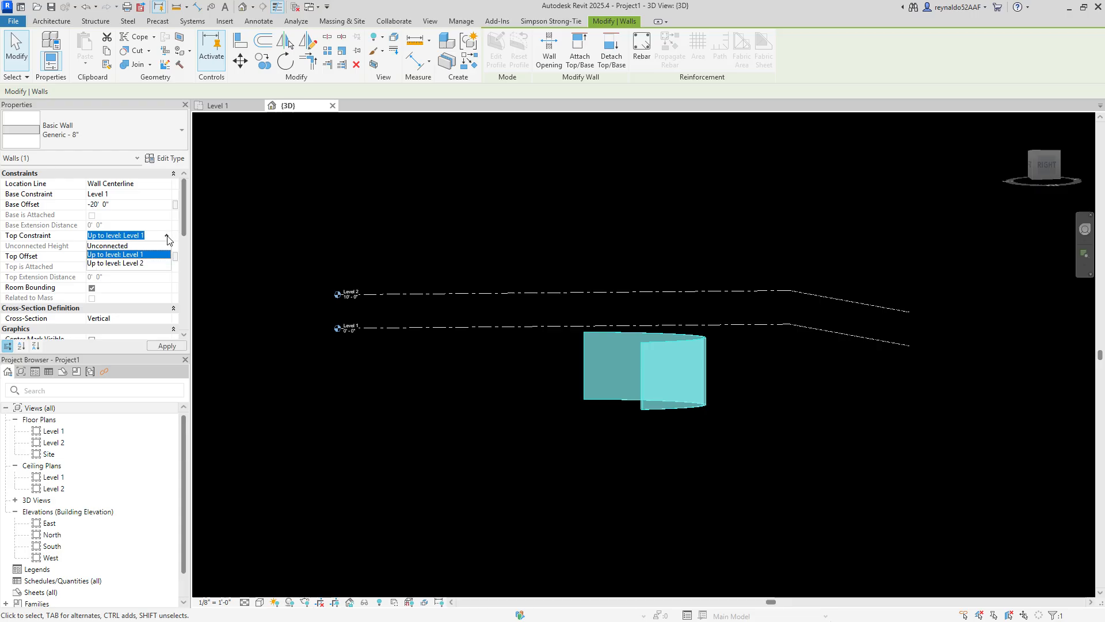
pyautogui.click(144, 263)
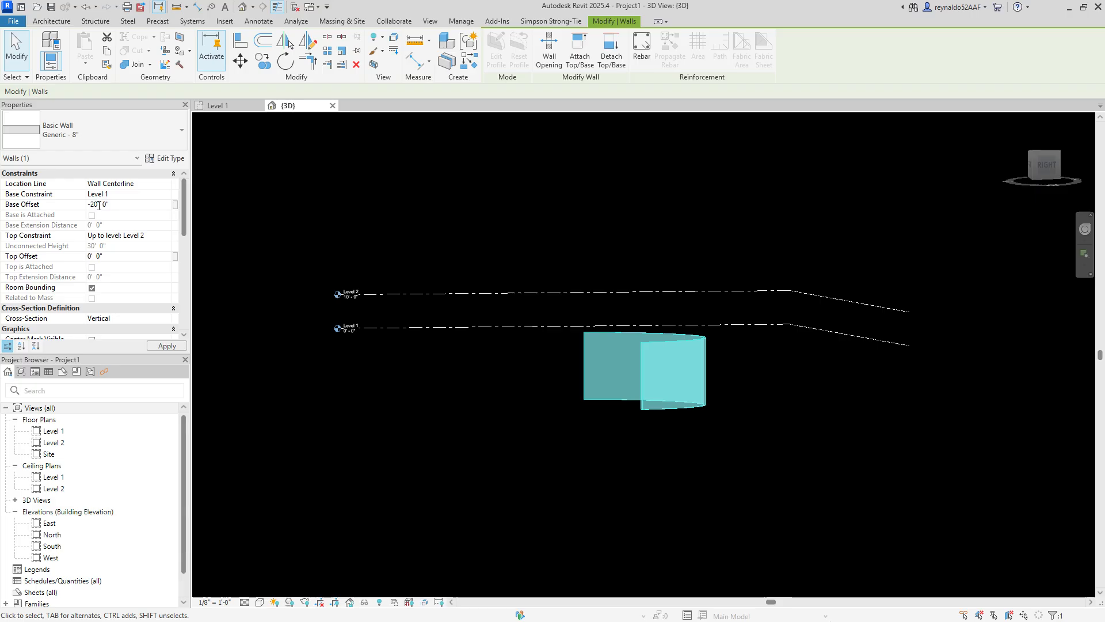
pyautogui.press('BackSpace')
pyautogui.press('BackSpace')
pyautogui.press('BackSpace')
pyautogui.click(167, 345)
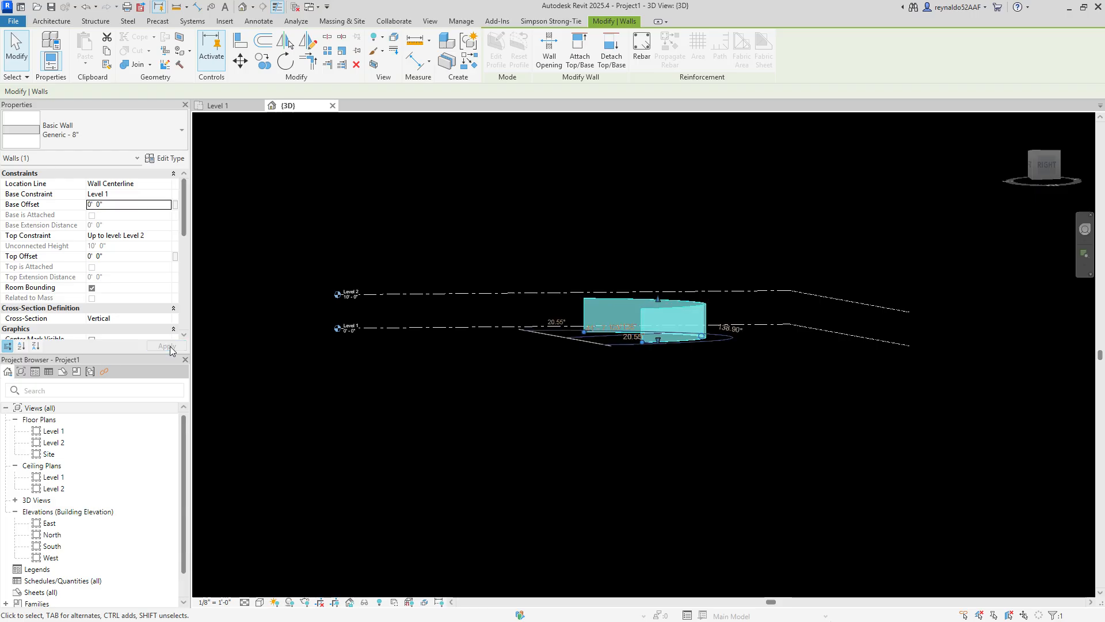
pyautogui.click(692, 364)
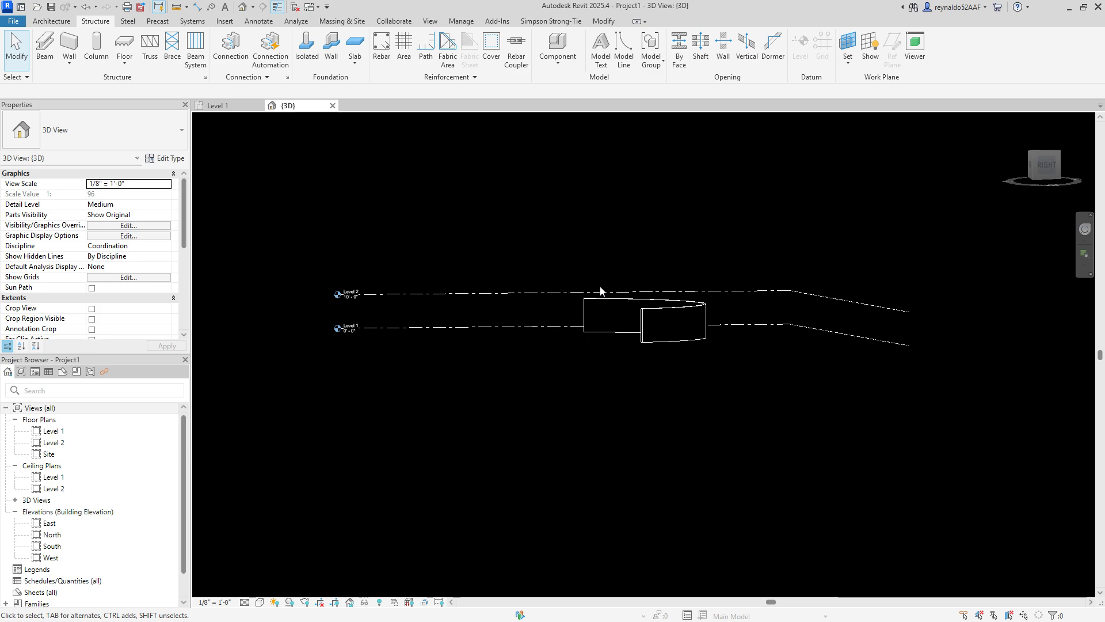
# Step: Place a short building section across the arc wall near its left end in the Level 1 plan, and open the section view
pyautogui.click(218, 107)
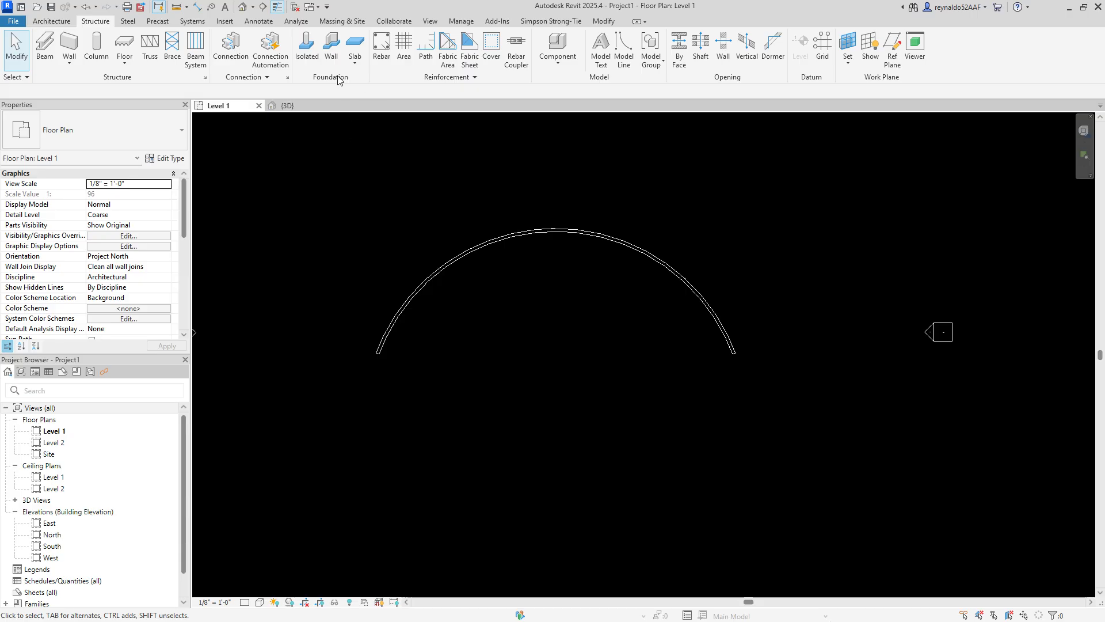
pyautogui.click(263, 7)
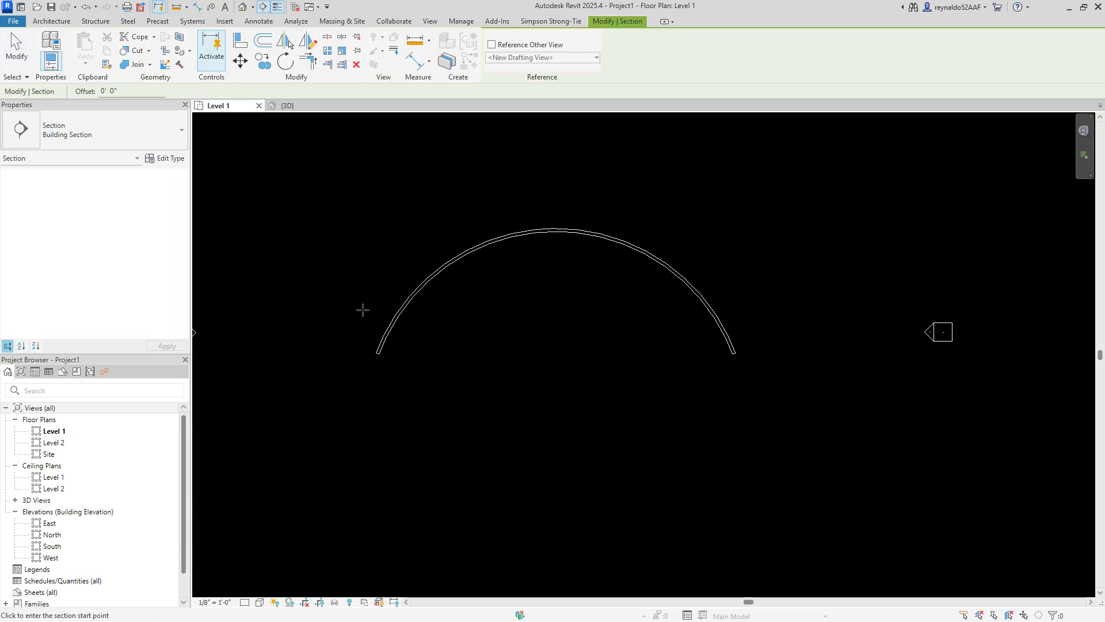
pyautogui.scroll(2, 367, 314)
pyautogui.click(374, 314)
pyautogui.click(440, 352)
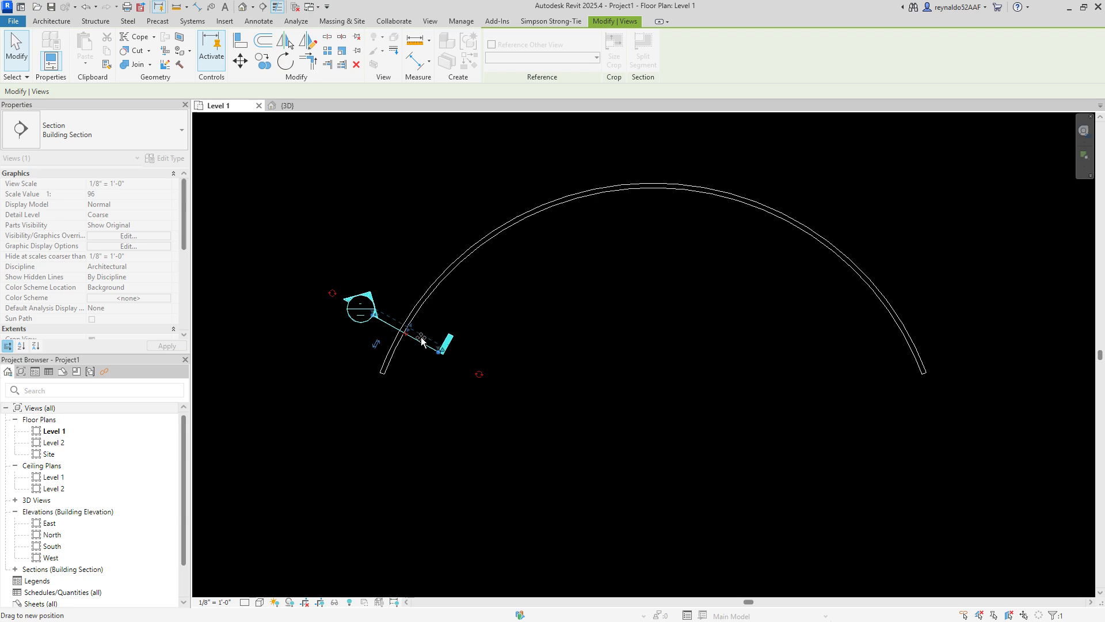
pyautogui.click(513, 369)
pyautogui.doubleClick(369, 301)
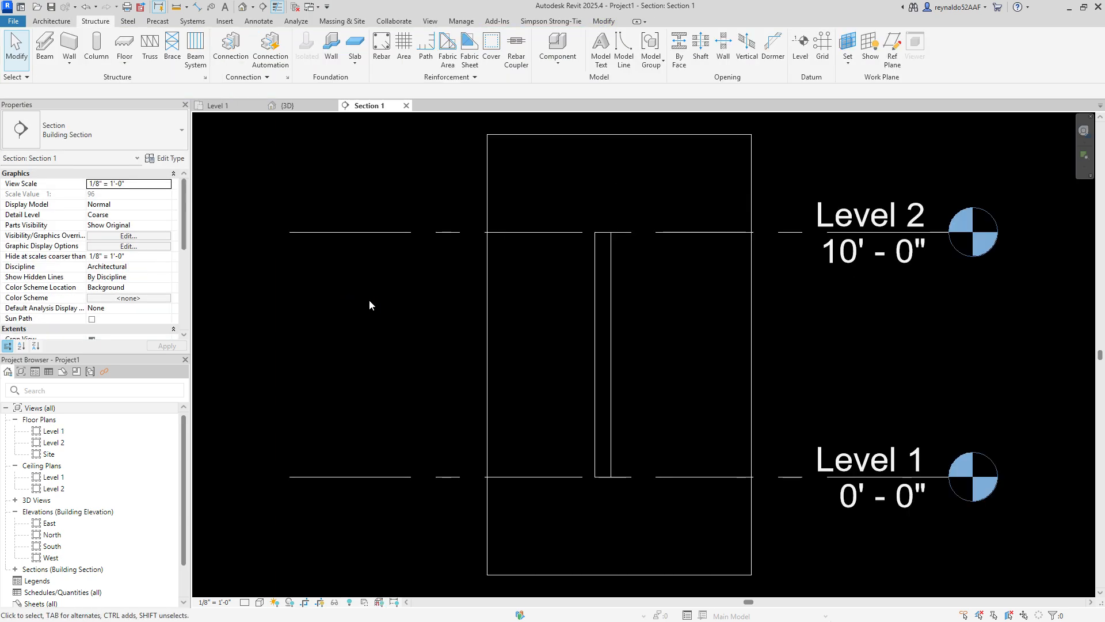
# Step: Set the section view's detail level to Fine
pyautogui.scroll(3, 706, 383)
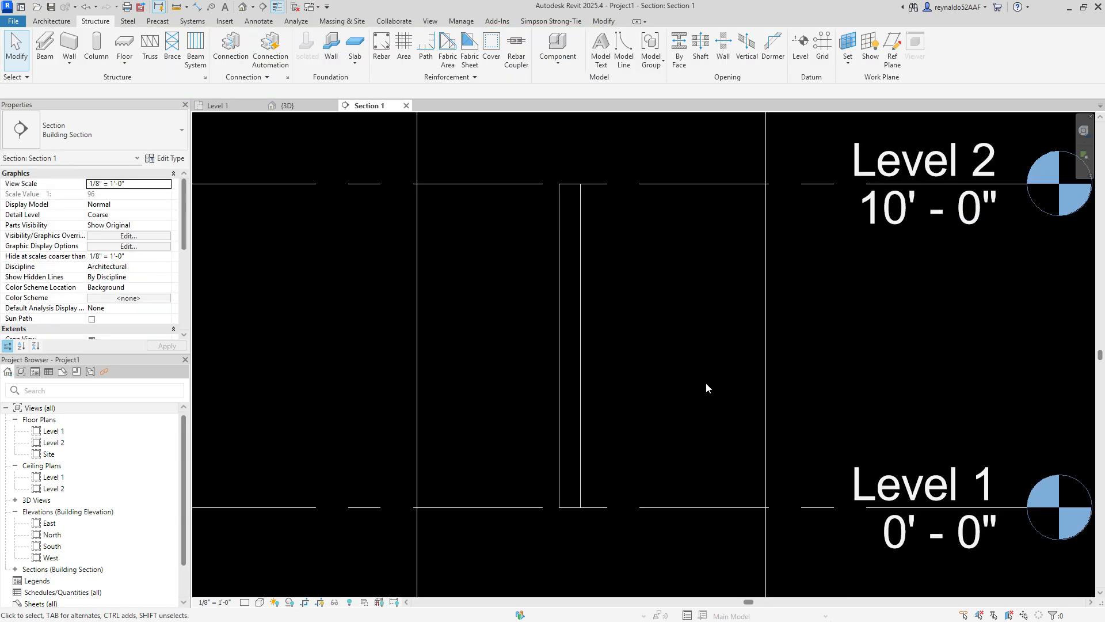
pyautogui.click(245, 603)
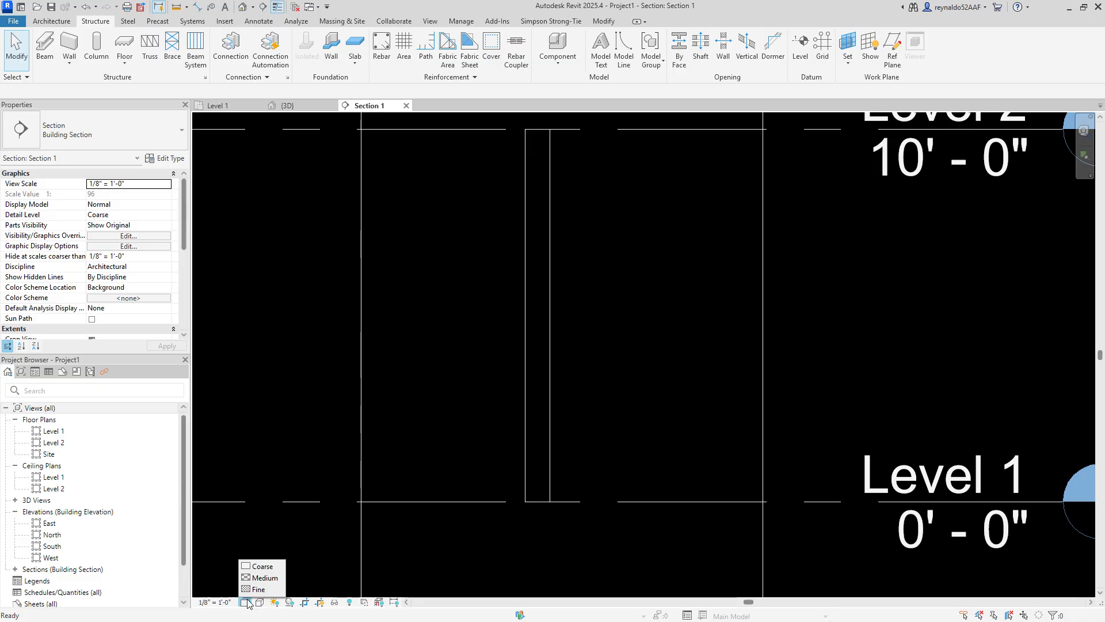
pyautogui.click(258, 588)
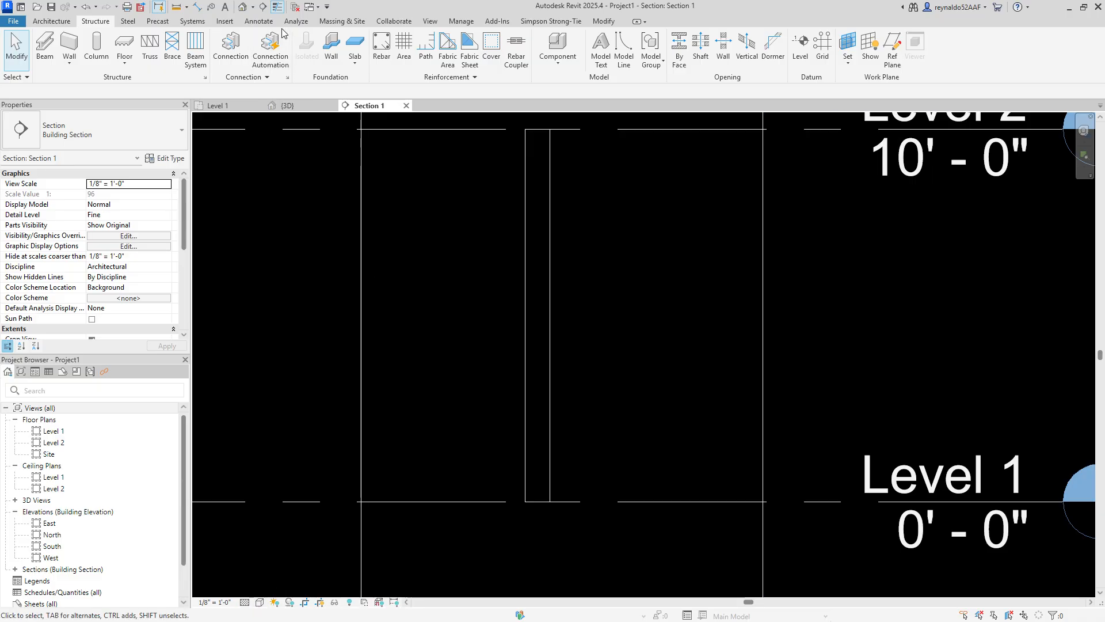
# Step: Start the rebar Cover command with face picking and select the wall's left face in the section view
pyautogui.moveTo(652, 406); pyautogui.dragTo(590, 434, button='middle')
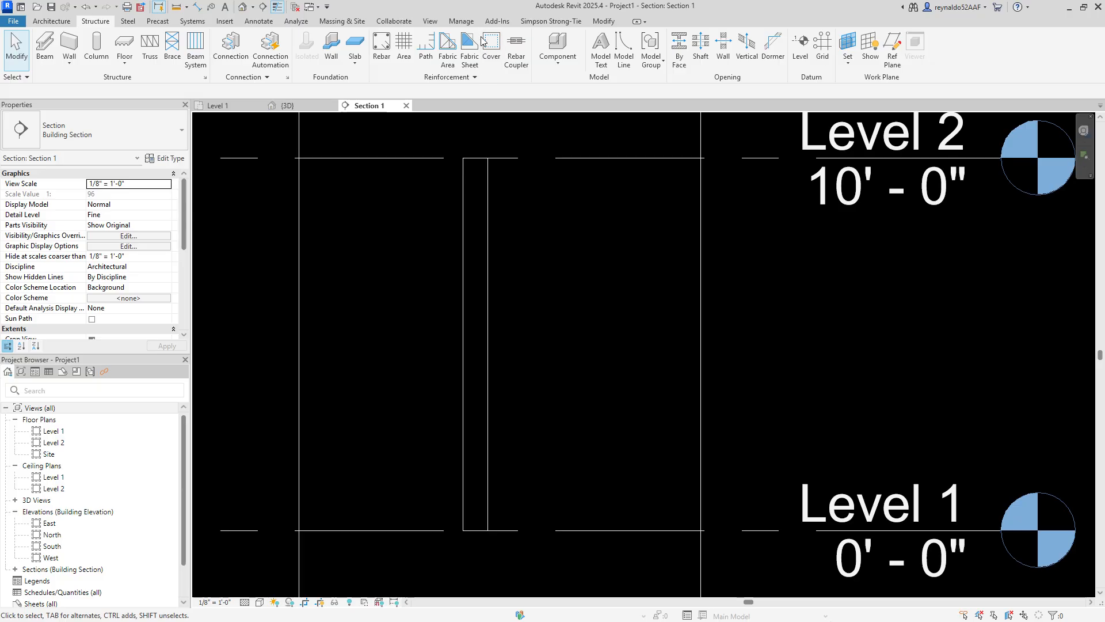
pyautogui.click(492, 50)
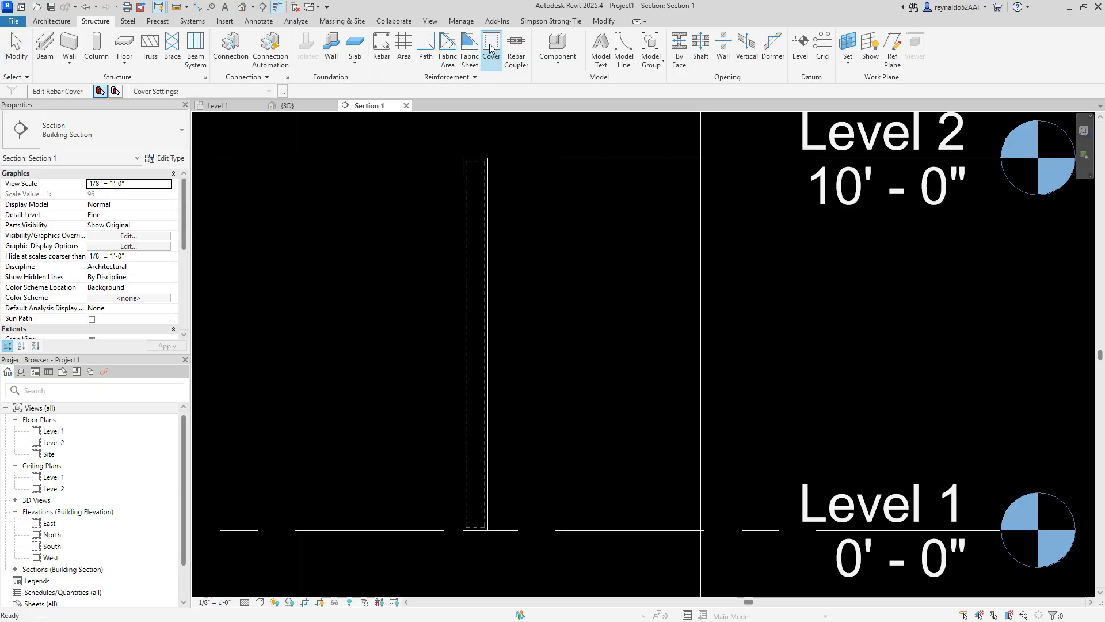
pyautogui.scroll(5, 526, 324)
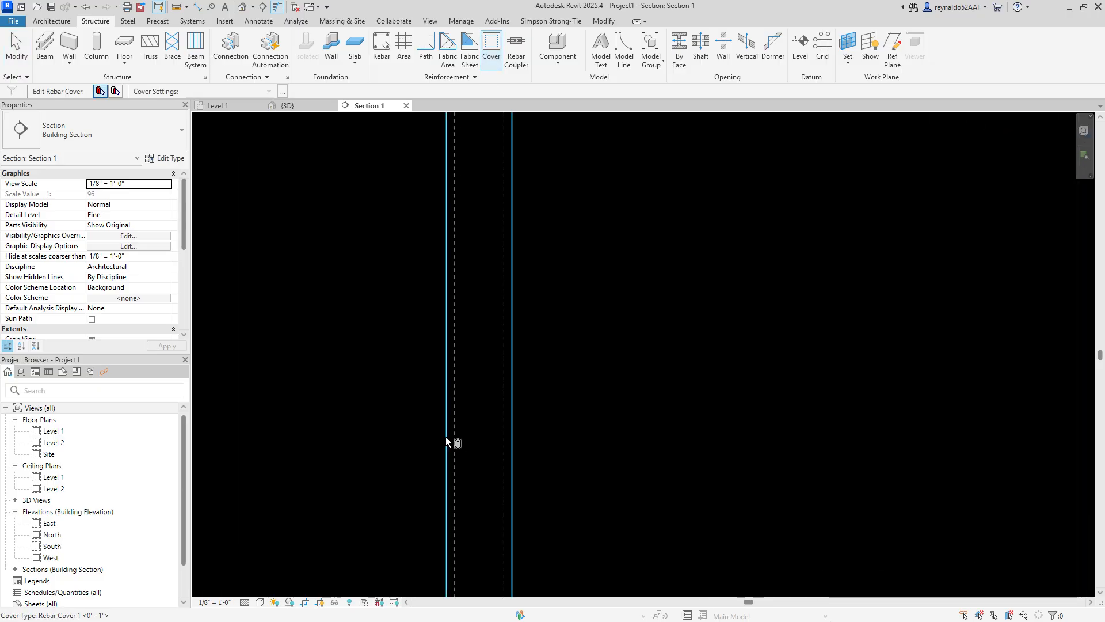
pyautogui.scroll(3, 479, 419)
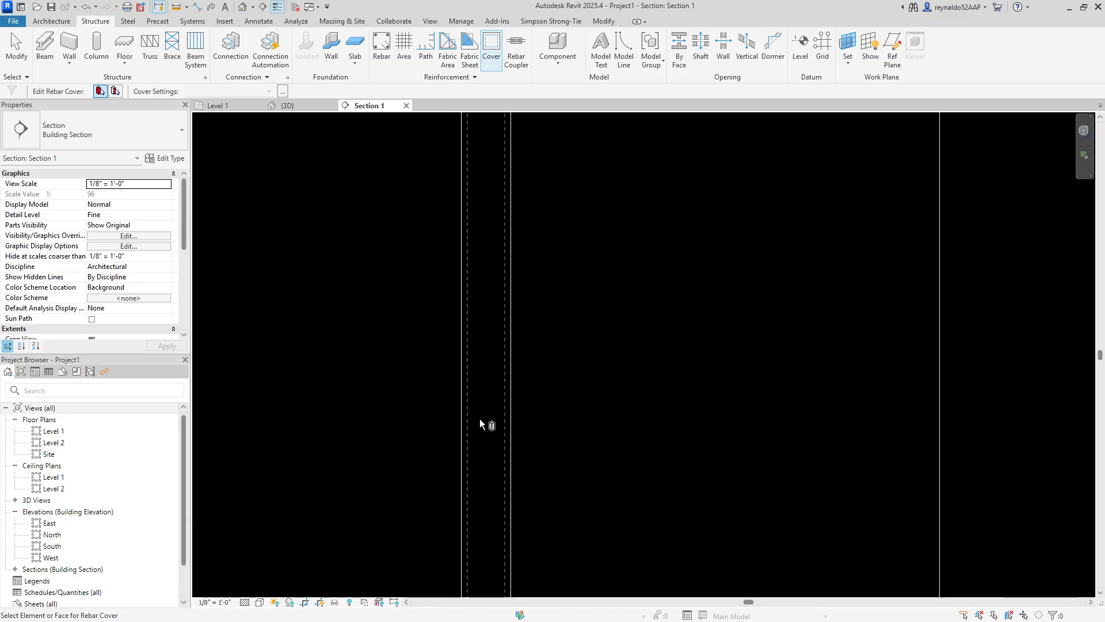
pyautogui.scroll(-4, 503, 437)
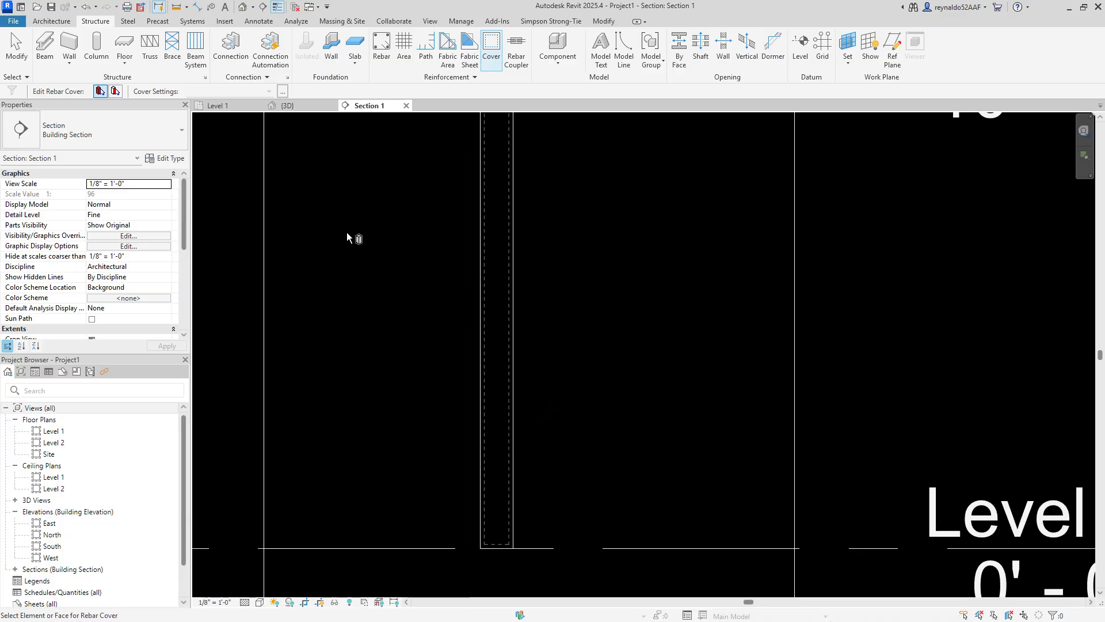
pyautogui.scroll(-2, 365, 323)
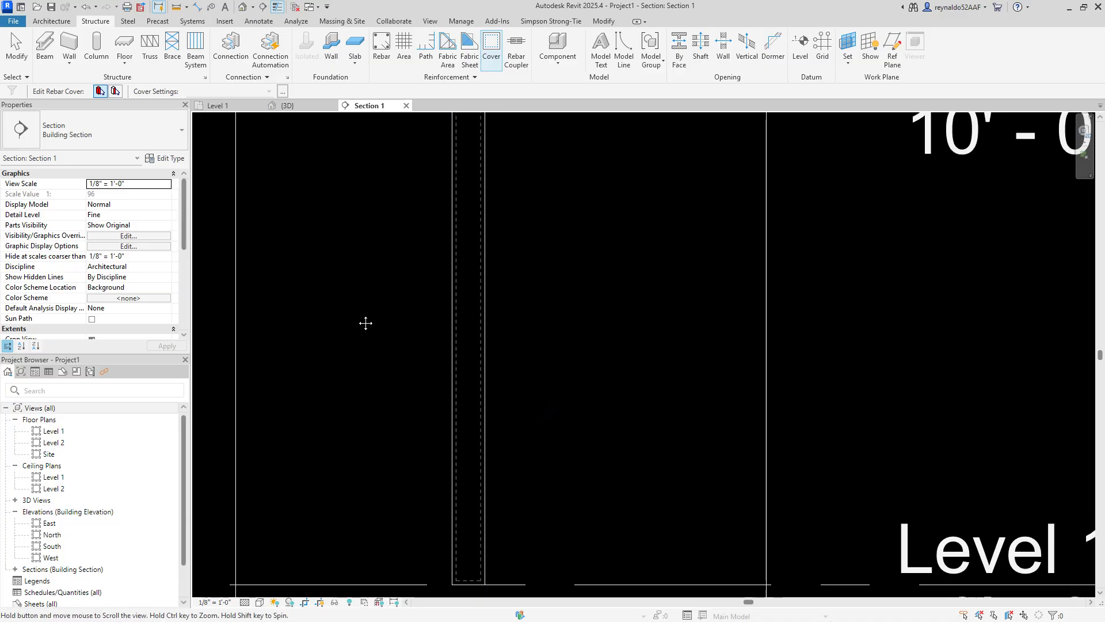
pyautogui.click(115, 91)
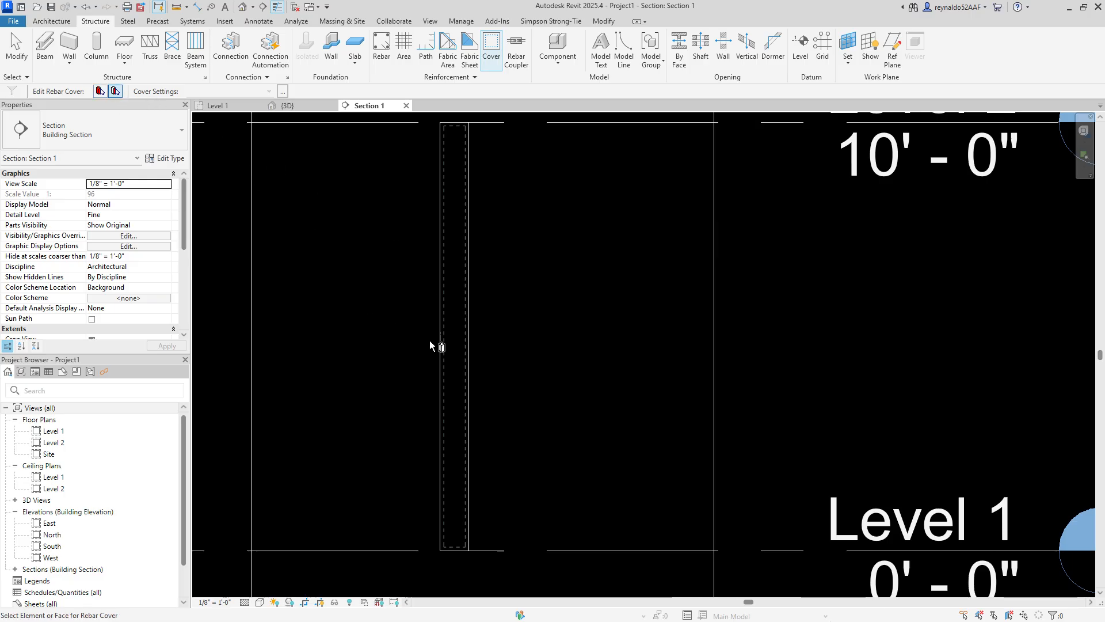
pyautogui.click(441, 340)
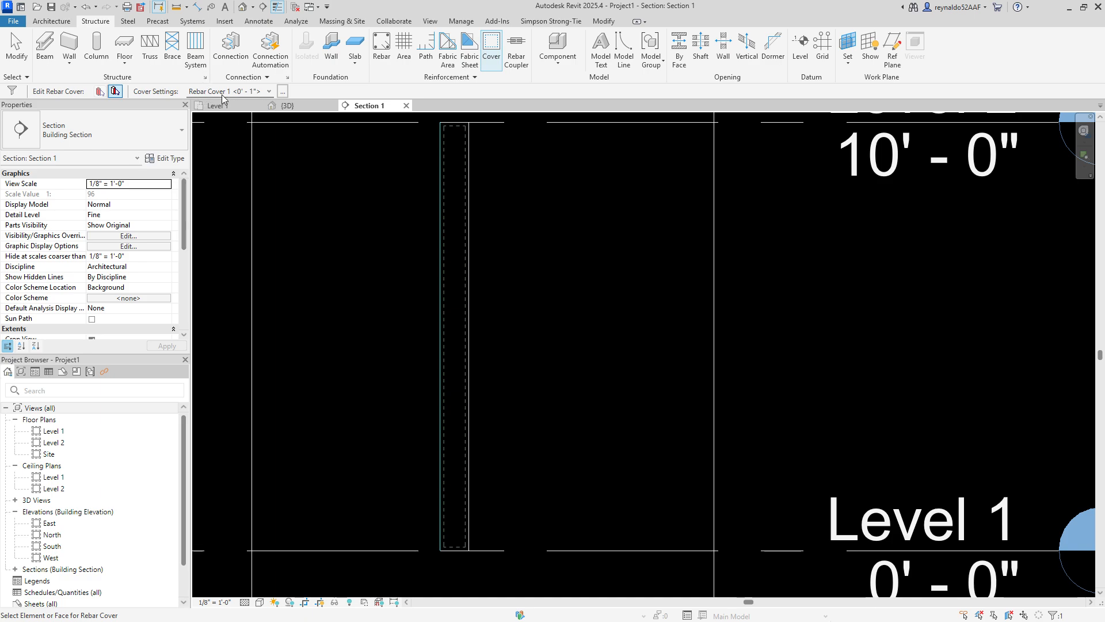
# Step: Add two rebar cover settings: Rebar Cover 2 at 0' 1 1/2" and Rebar Cover 3 at 0' 3"
pyautogui.click(267, 91)
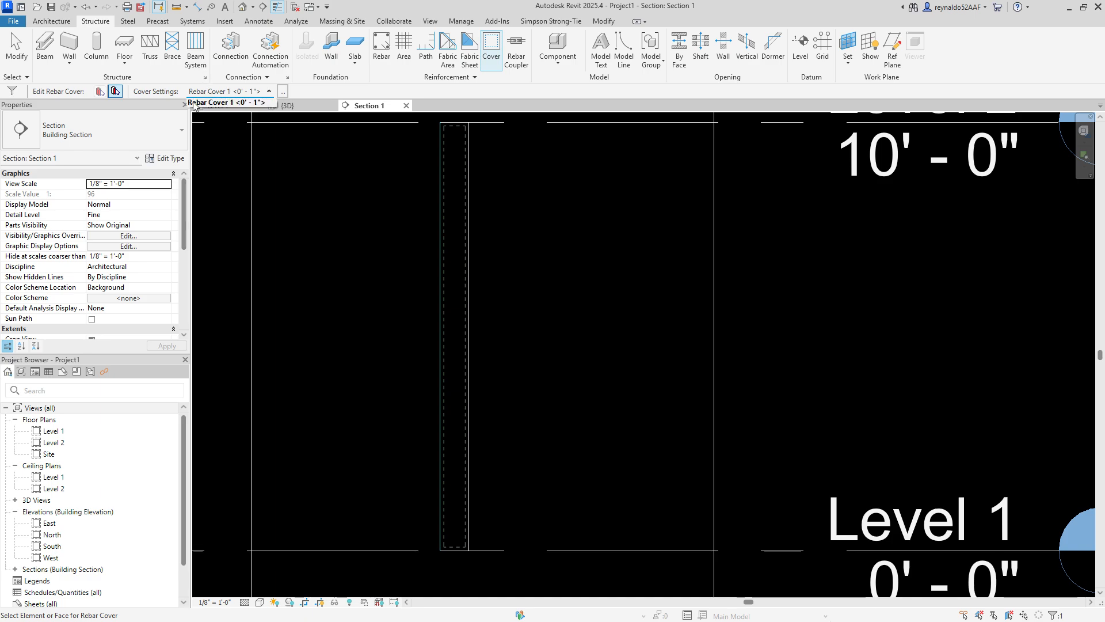
pyautogui.click(284, 93)
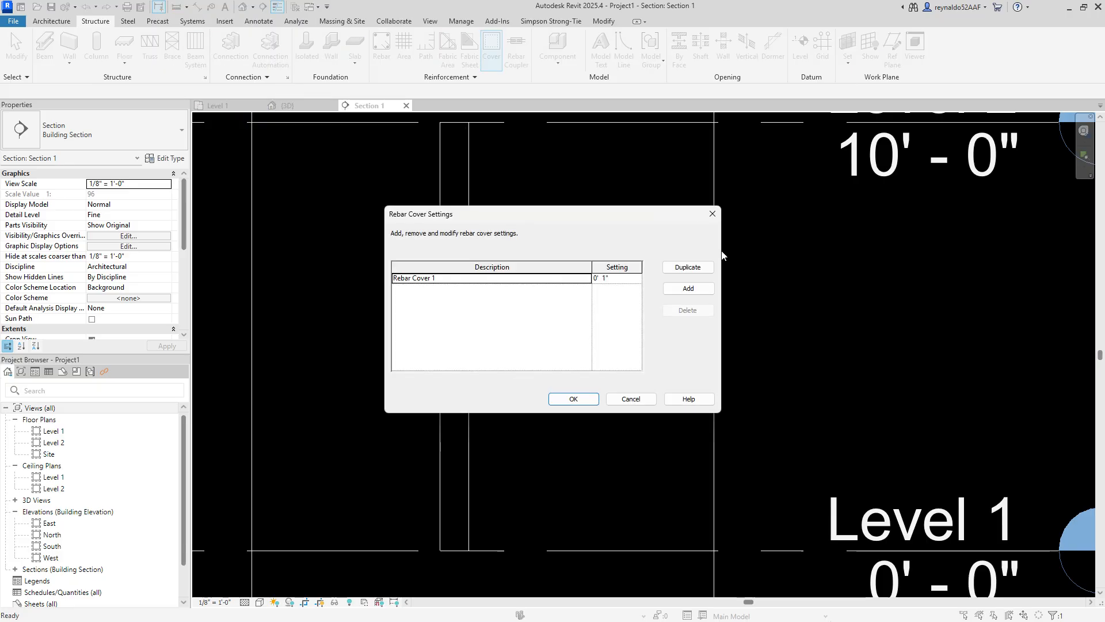
pyautogui.click(689, 289)
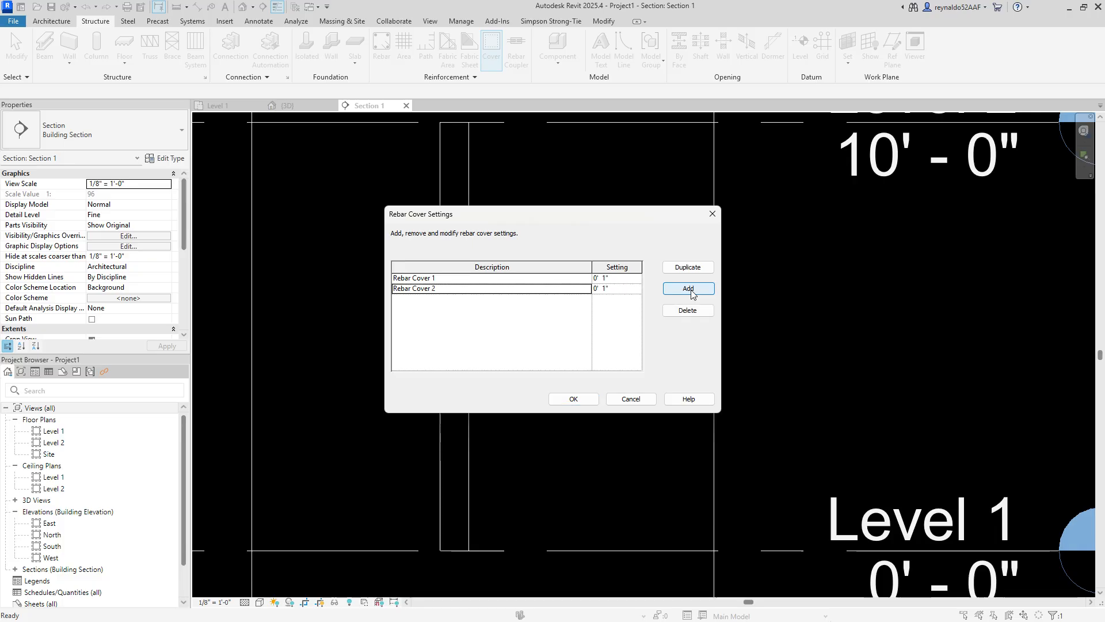
pyautogui.click(611, 289)
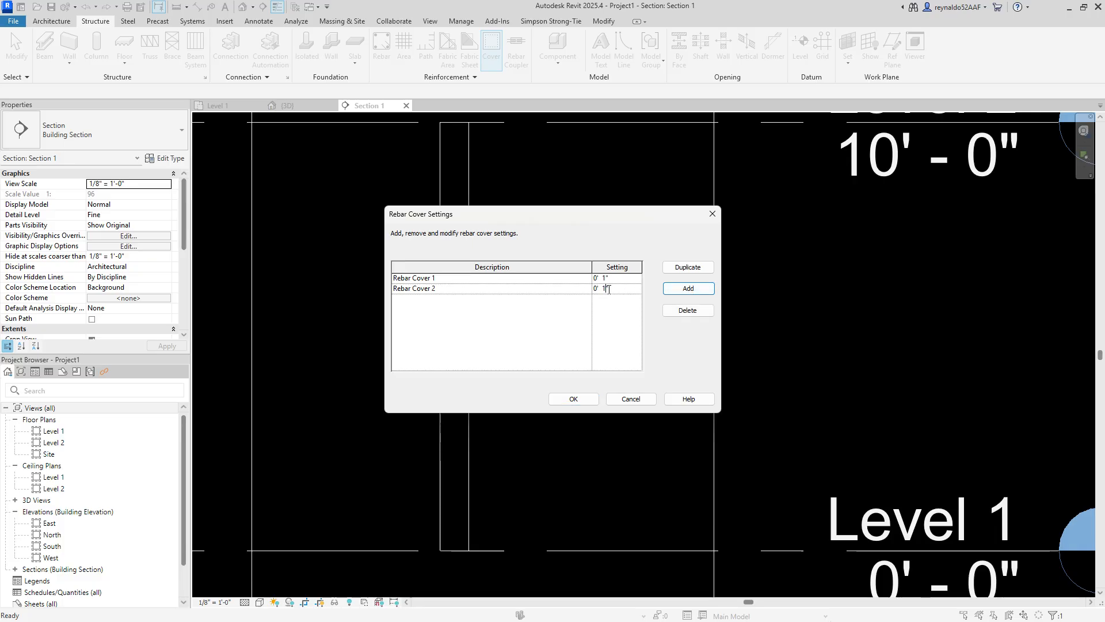
pyautogui.click(688, 289)
pyautogui.click(619, 300)
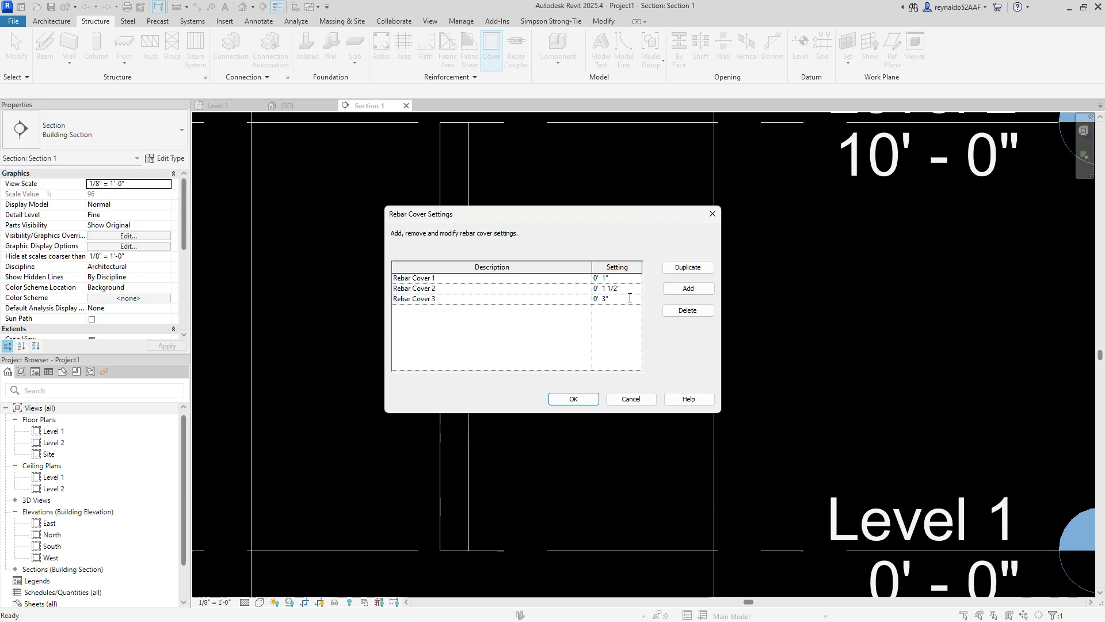
pyautogui.click(571, 397)
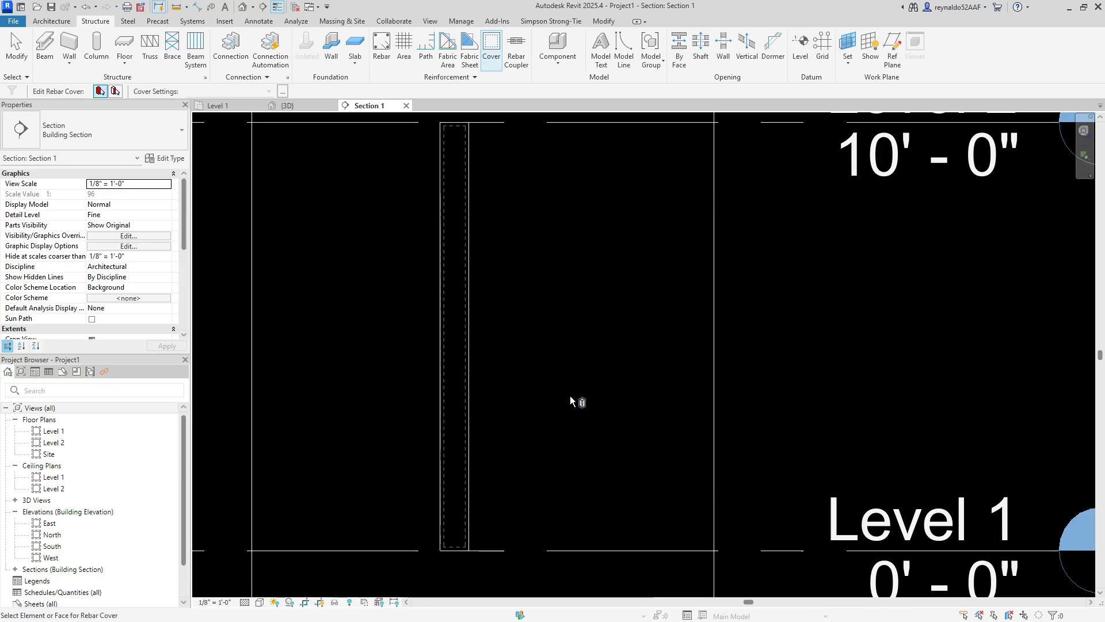
# Step: Assign the Rebar Cover 2 setting (1 1/2") to the wall's left and right faces in the section view
pyautogui.click(115, 90)
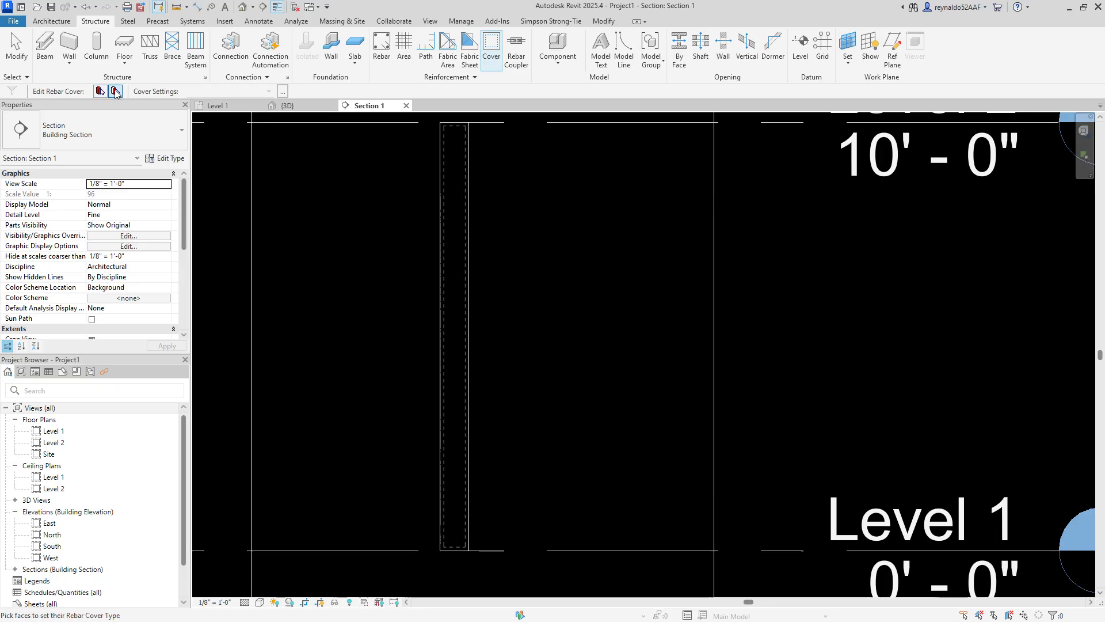
pyautogui.click(439, 297)
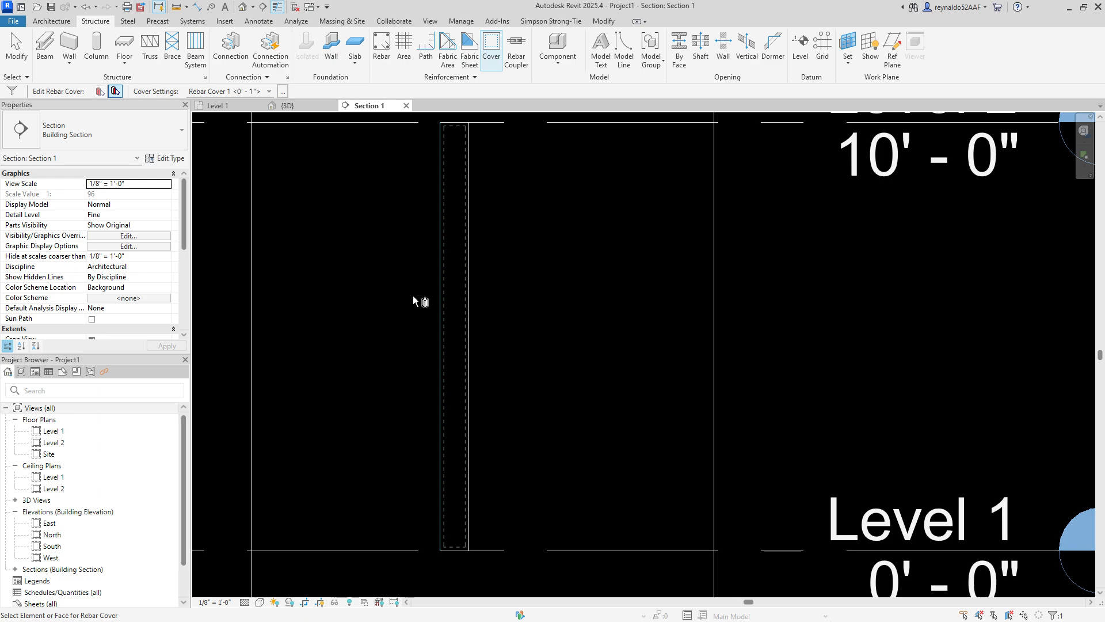
pyautogui.click(268, 92)
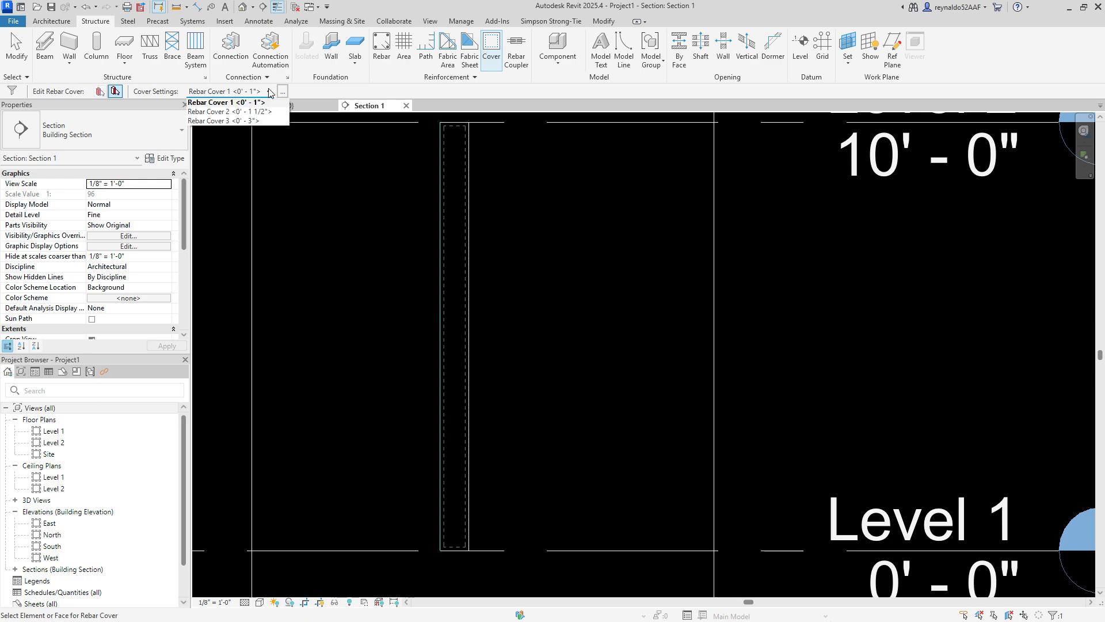
pyautogui.click(264, 113)
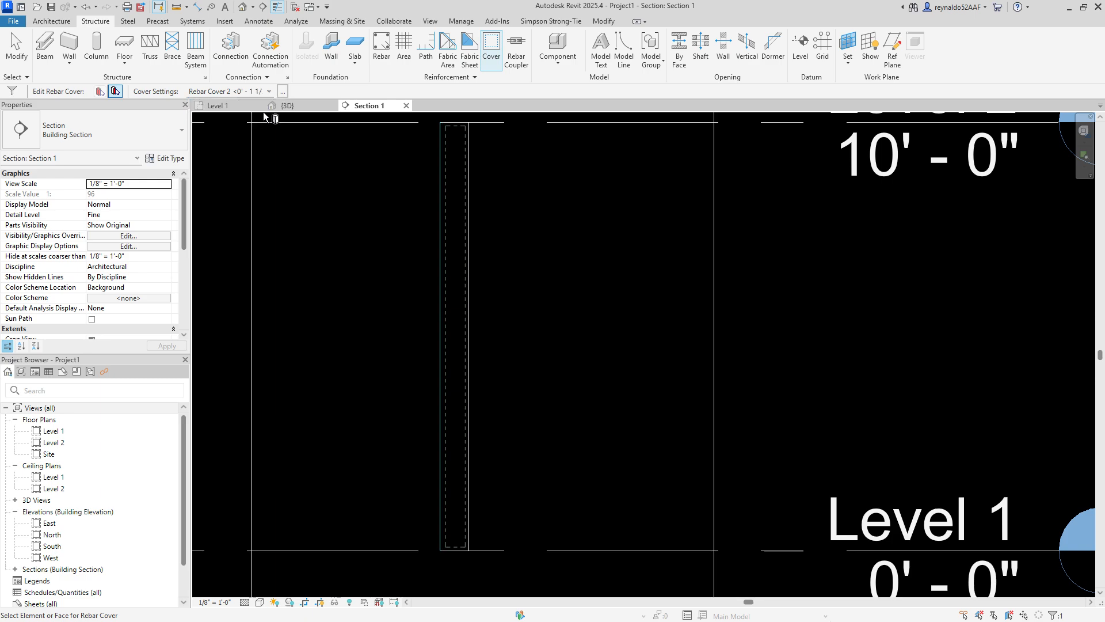
pyautogui.click(471, 303)
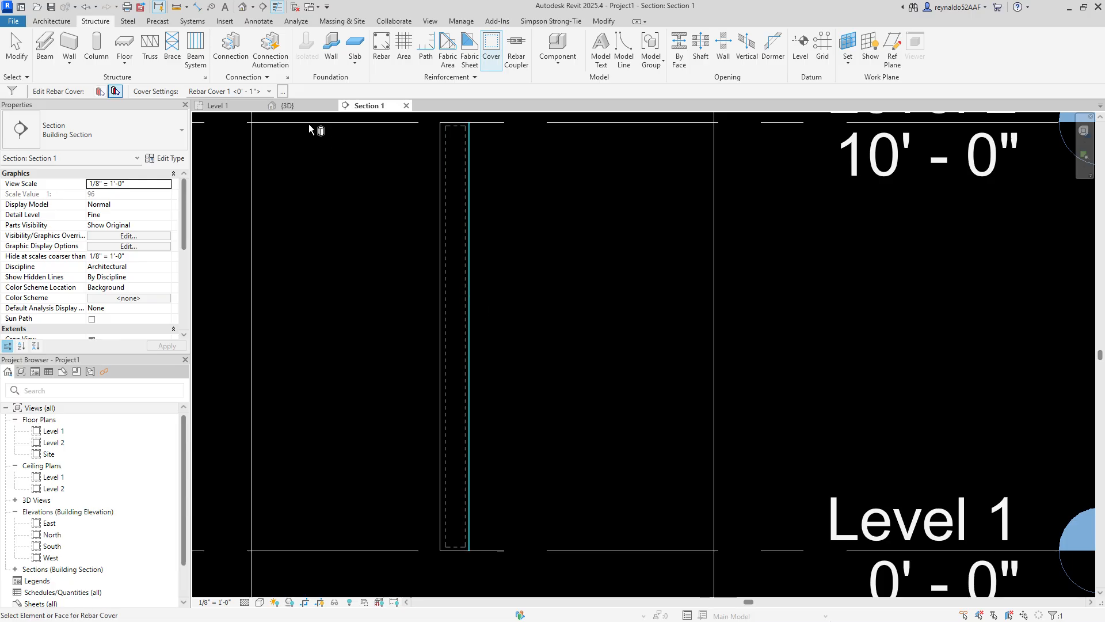
pyautogui.click(267, 91)
pyautogui.click(262, 112)
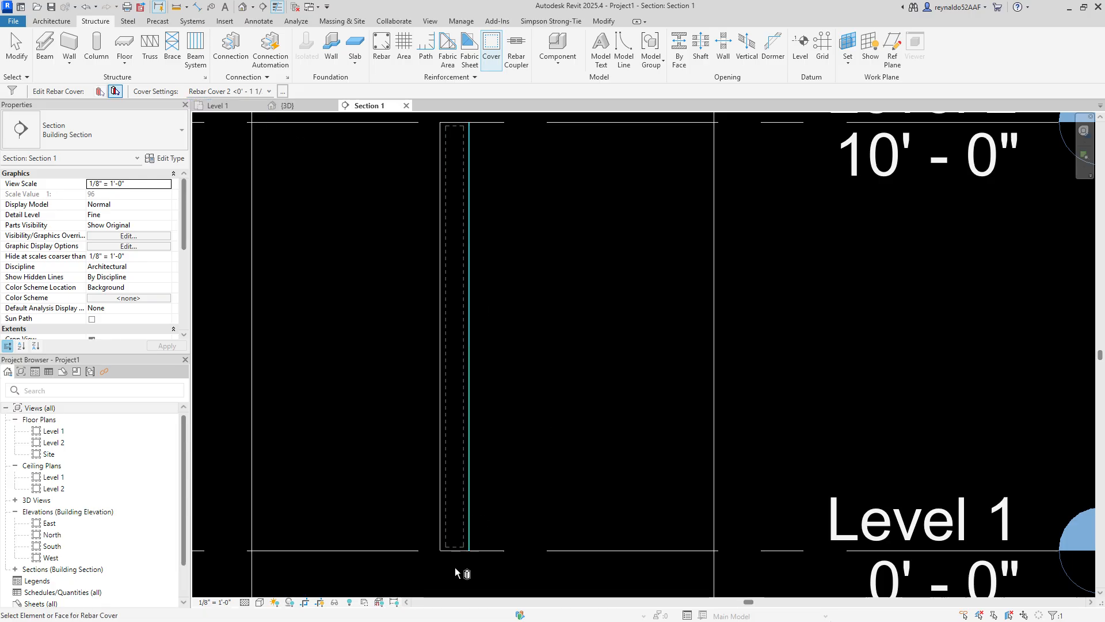
# Step: Assign the Rebar Cover 2 setting (1 1/2") to the wall's bottom face and end the Cover command
pyautogui.click(455, 551)
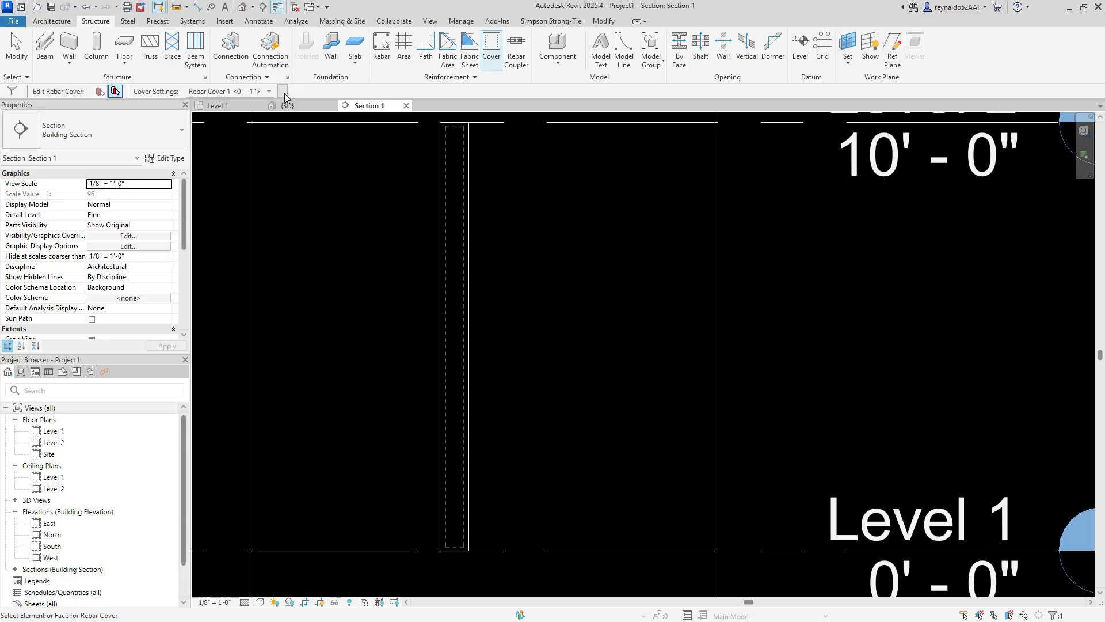
pyautogui.click(268, 92)
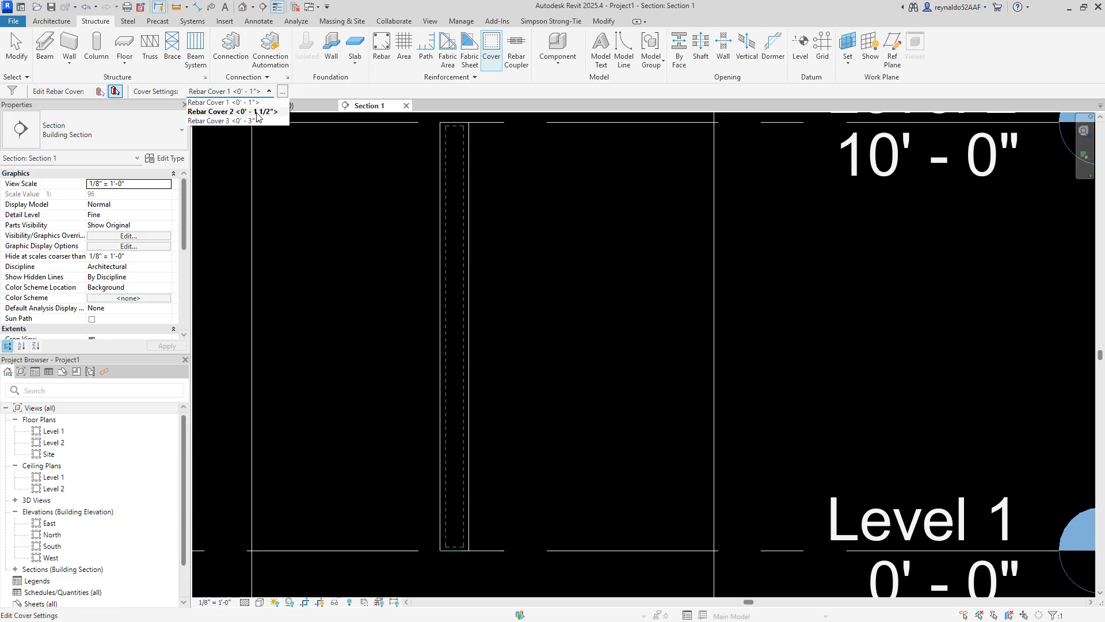
pyautogui.click(258, 114)
pyautogui.moveTo(615, 351)
pyautogui.mouseDown(button='middle')
pyautogui.moveTo(591, 360)
pyautogui.moveTo(607, 370)
pyautogui.mouseUp(button='middle')
pyautogui.press('Escape')
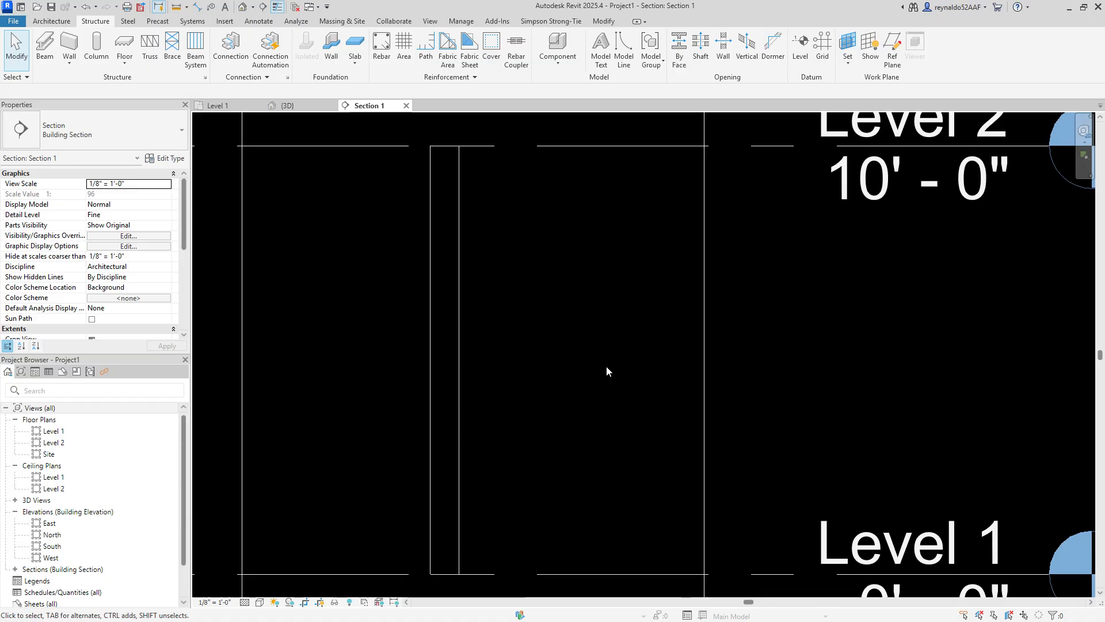
pyautogui.click(381, 55)
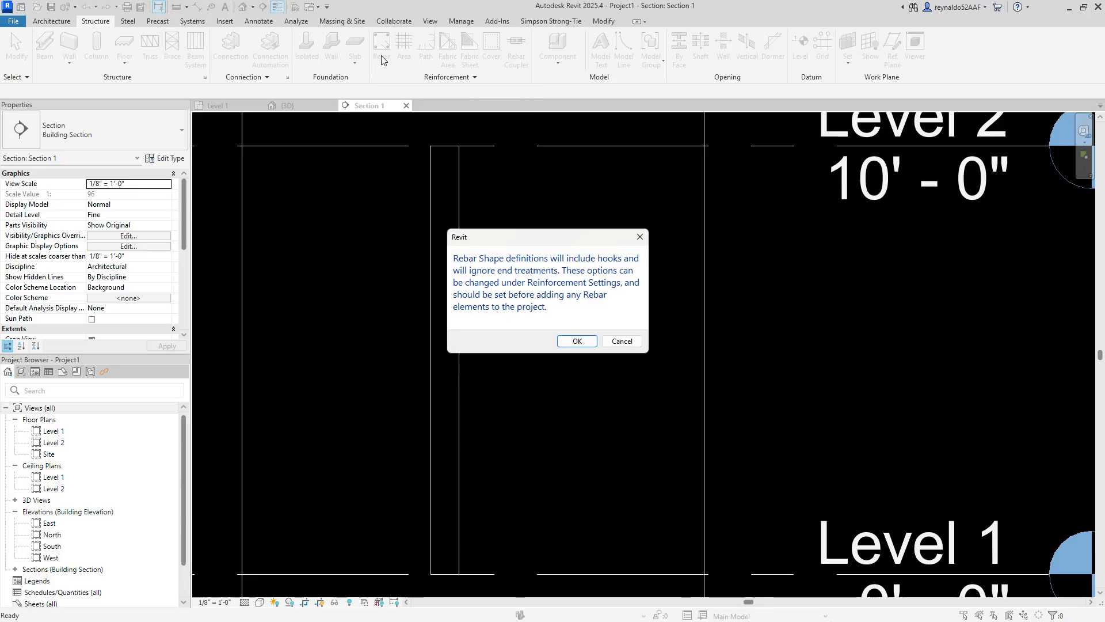
pyautogui.click(571, 342)
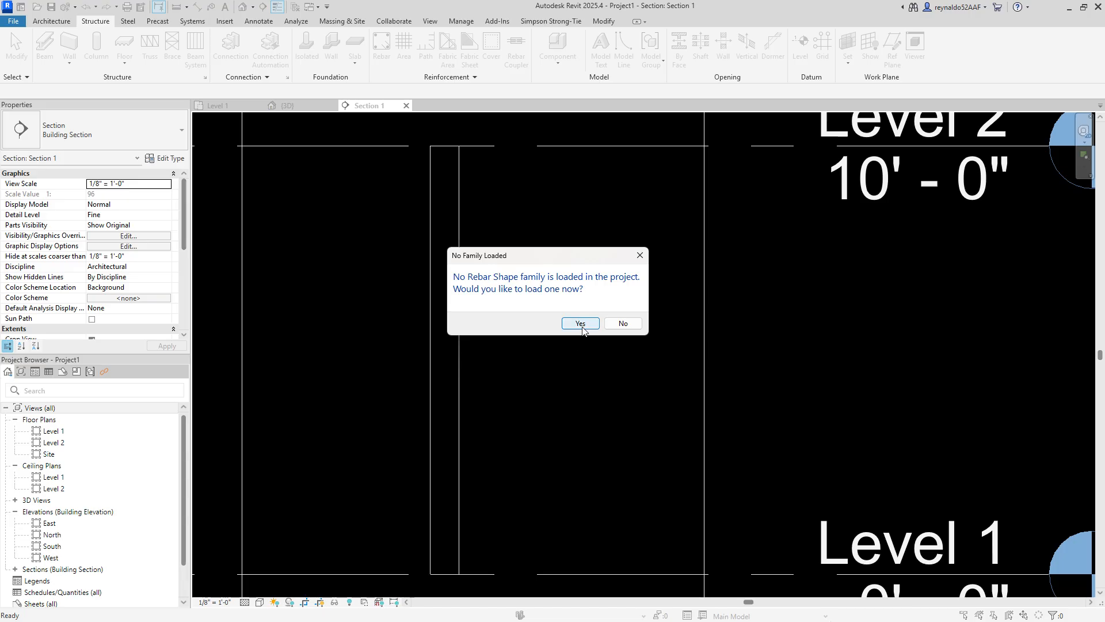
pyautogui.click(580, 323)
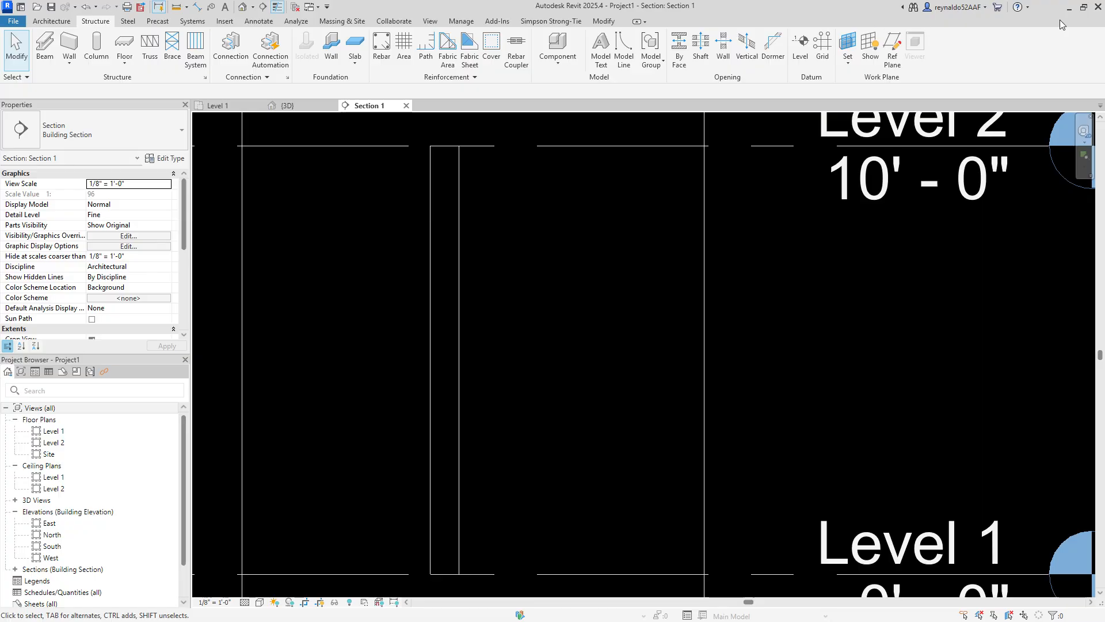
pyautogui.click(1084, 7)
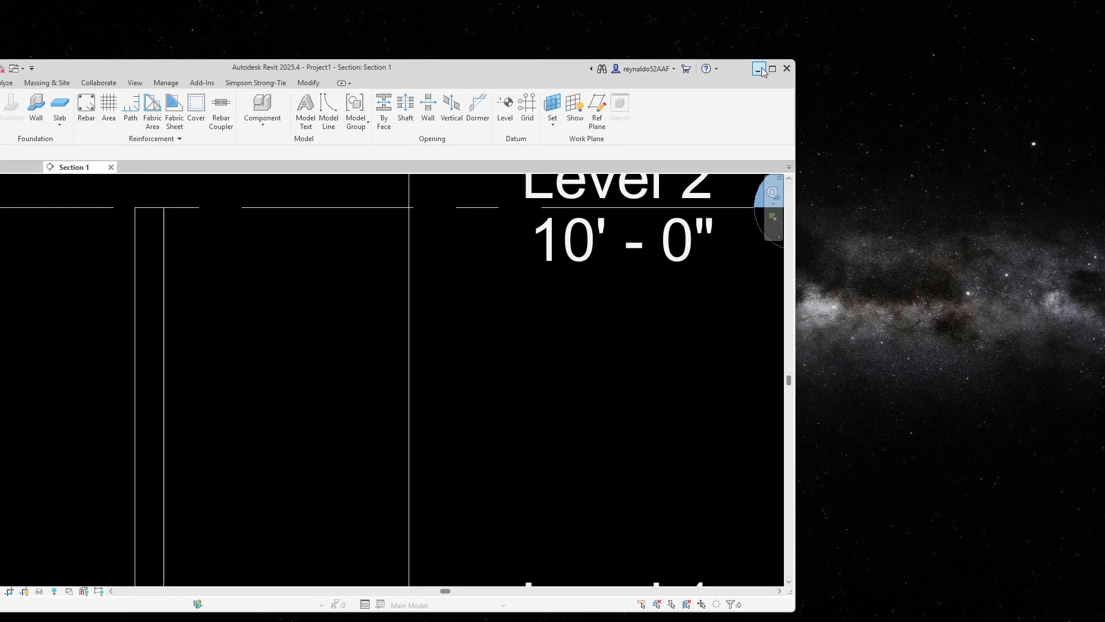
pyautogui.moveTo(478, 77); pyautogui.dragTo(764, 42)
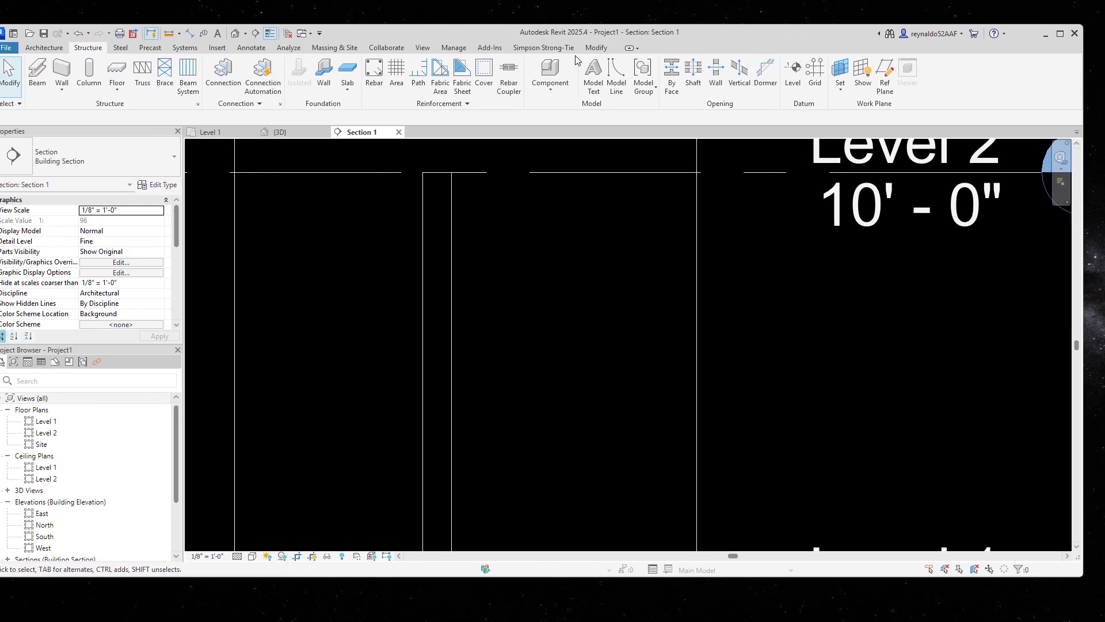
pyautogui.moveTo(441, 36); pyautogui.dragTo(454, 35)
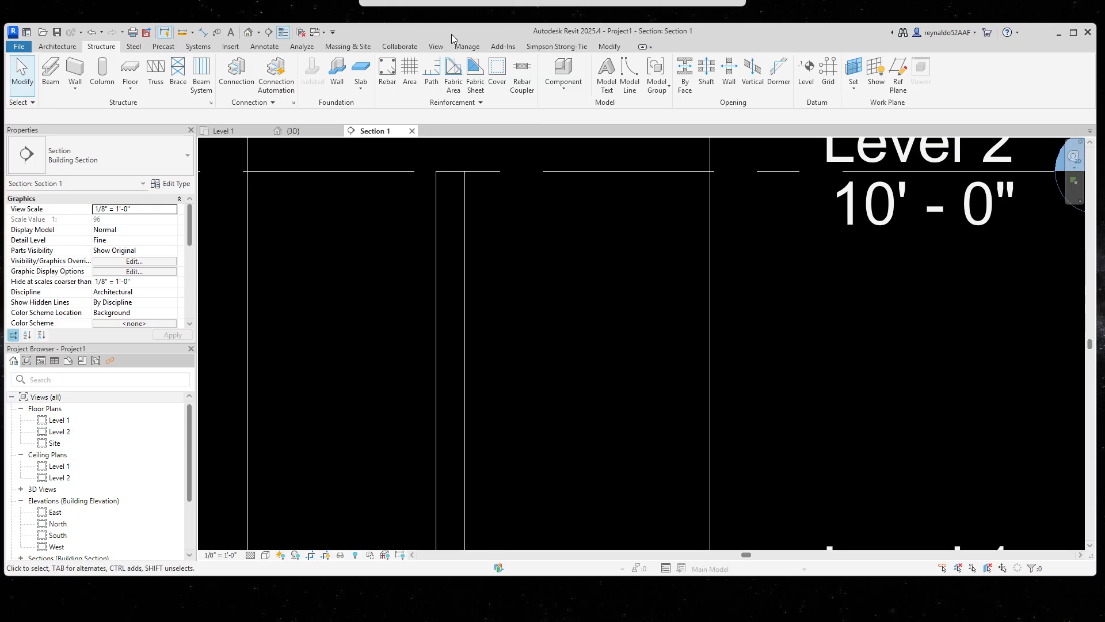
# Step: Load all rebar shape families, 00 through T9, from the Structural Rebar Shapes folder of the English-Imperial library
pyautogui.click(230, 47)
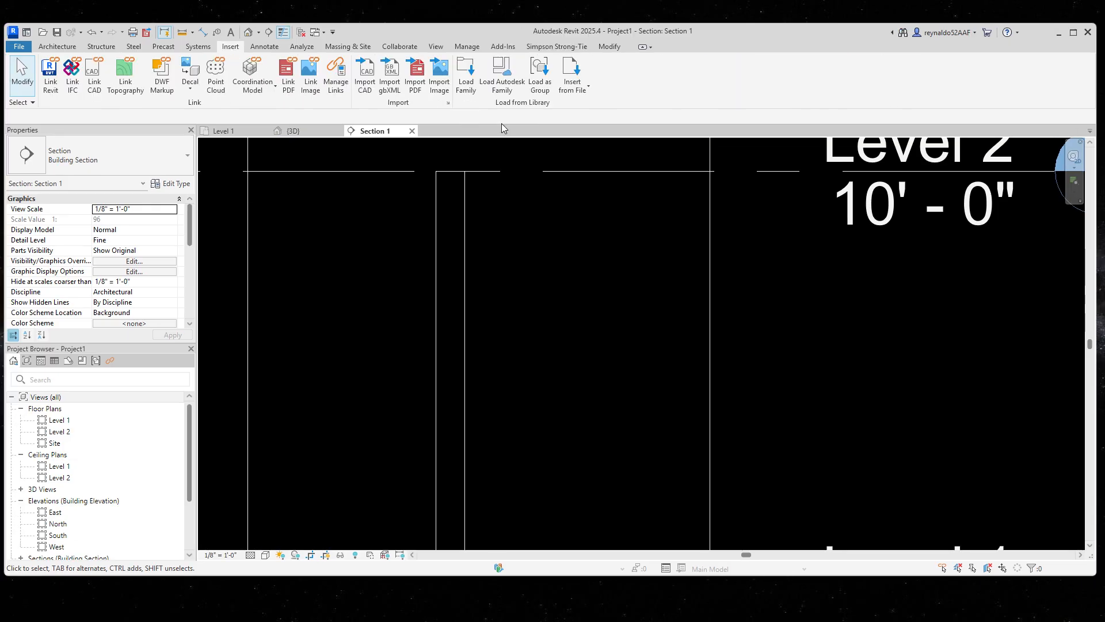
pyautogui.click(466, 73)
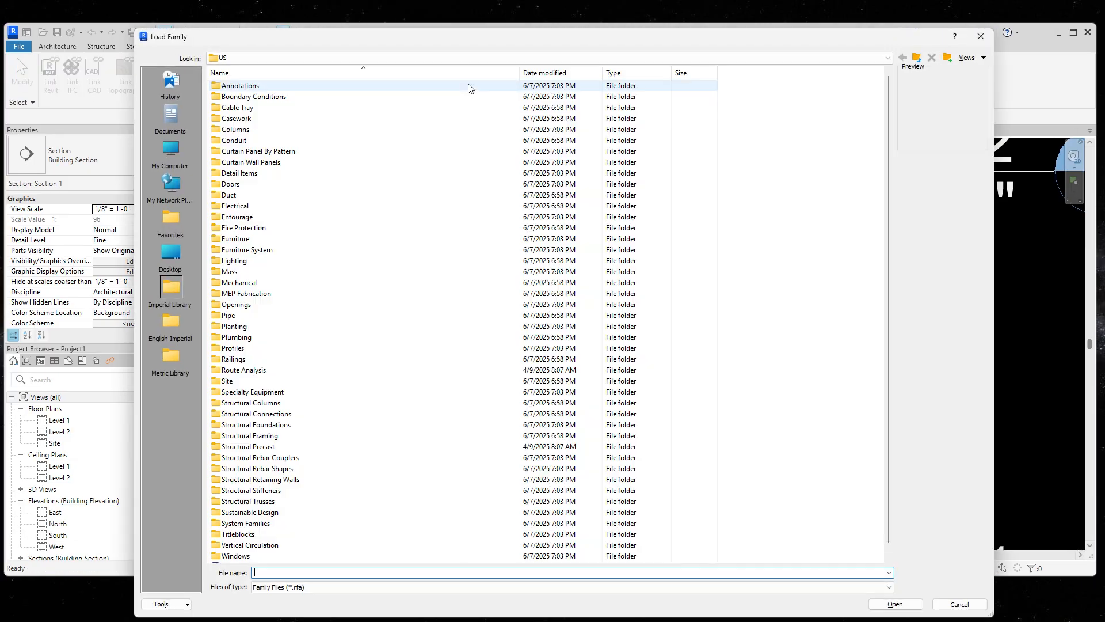
pyautogui.click(171, 322)
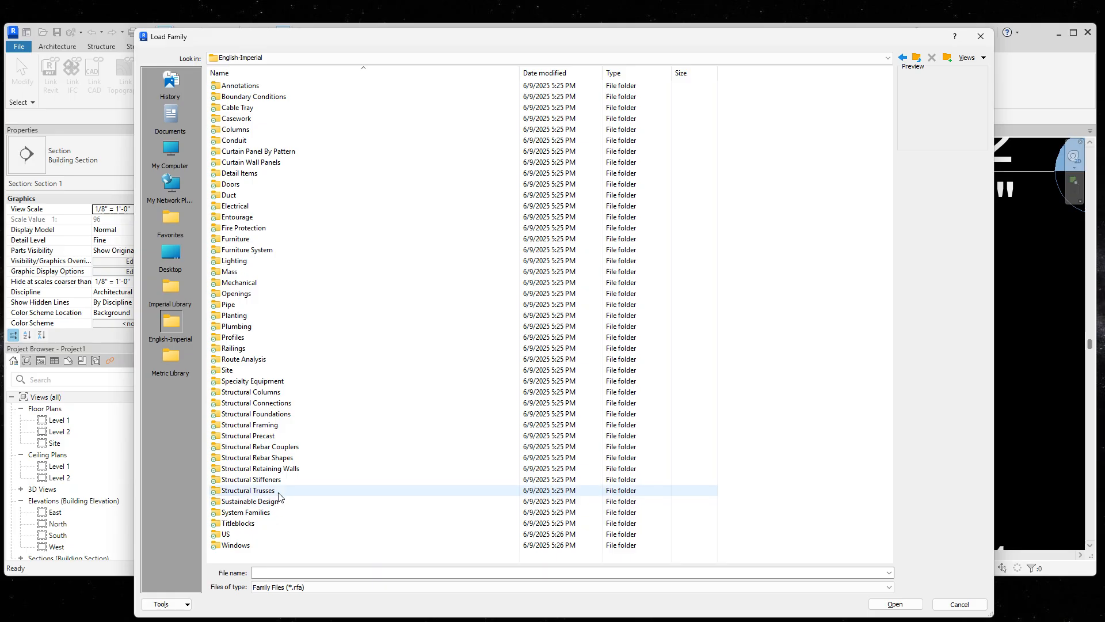
pyautogui.doubleClick(267, 427)
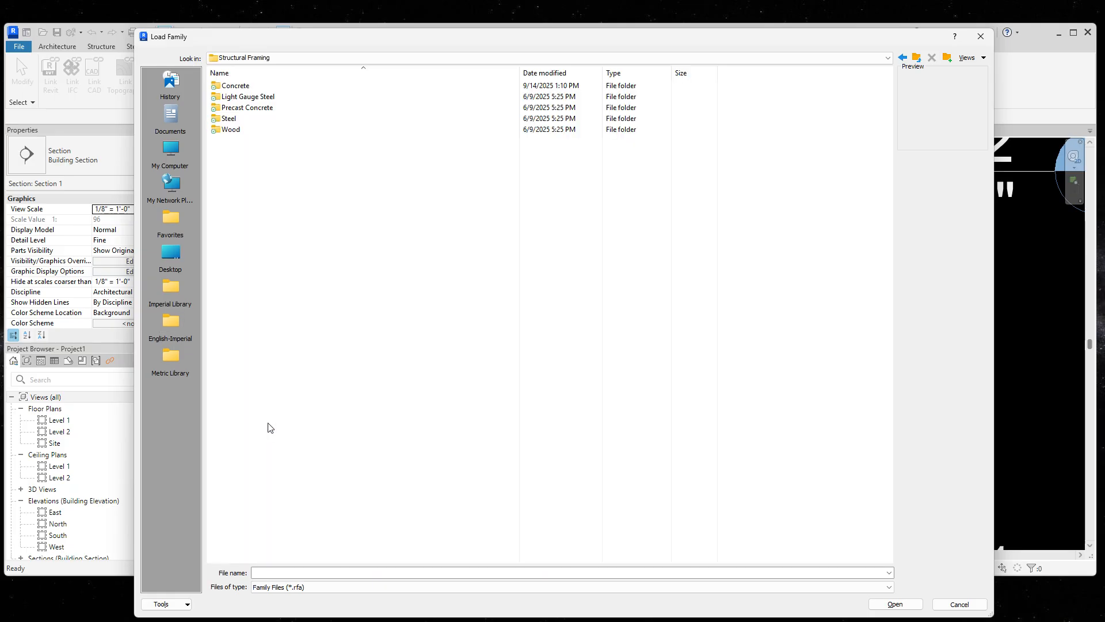
pyautogui.click(916, 57)
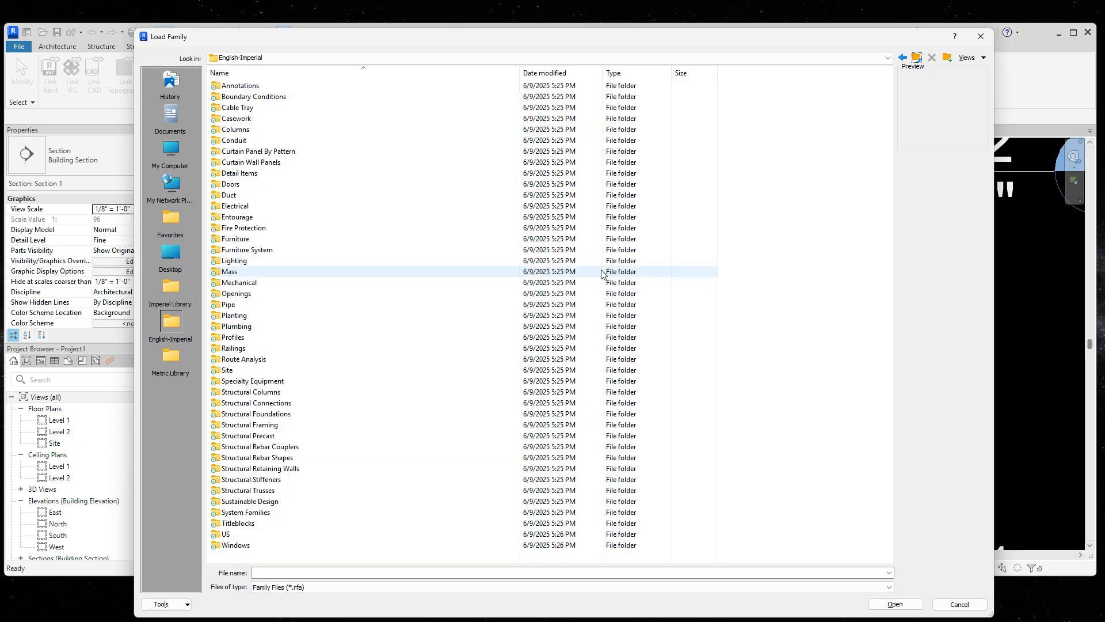
pyautogui.doubleClick(264, 459)
pyautogui.click(225, 87)
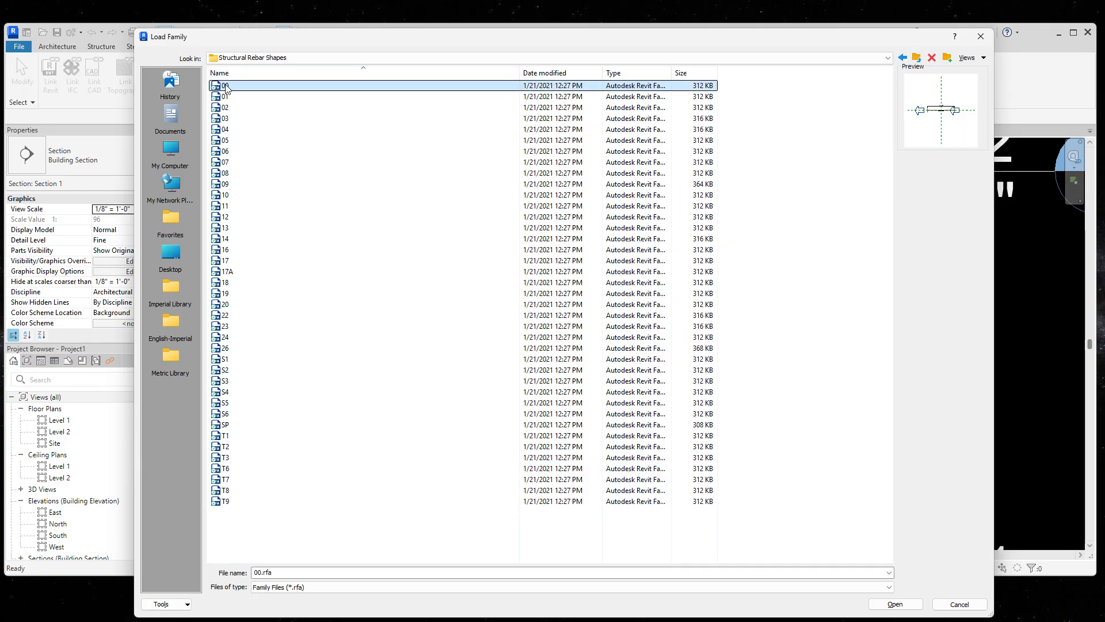
pyautogui.keyDown('shift'); pyautogui.click(233, 502); pyautogui.keyUp('shift')
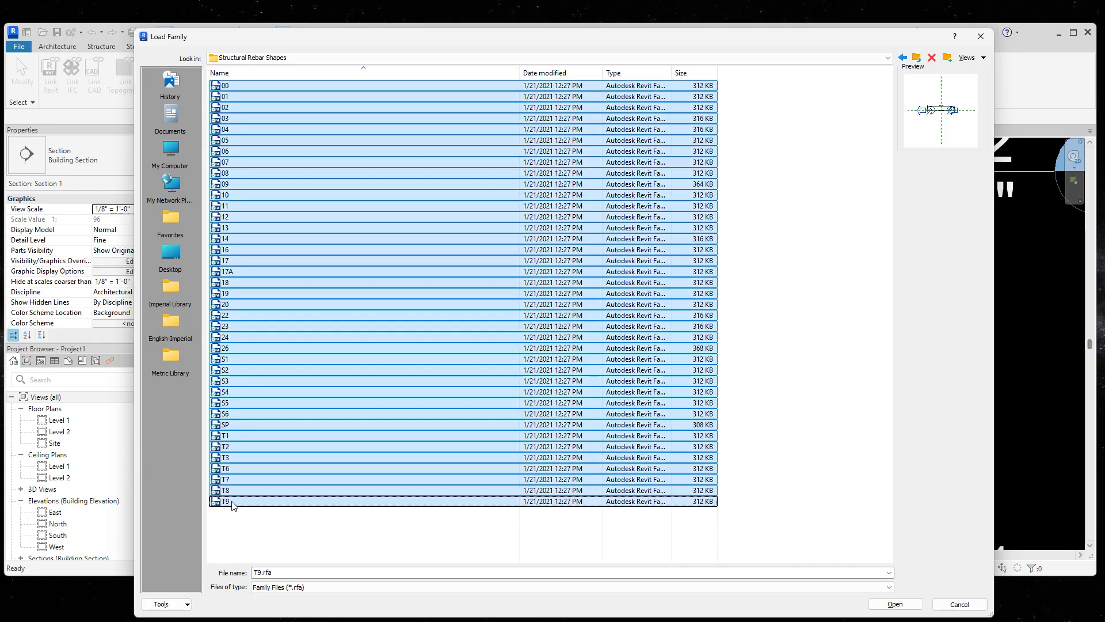
pyautogui.click(896, 608)
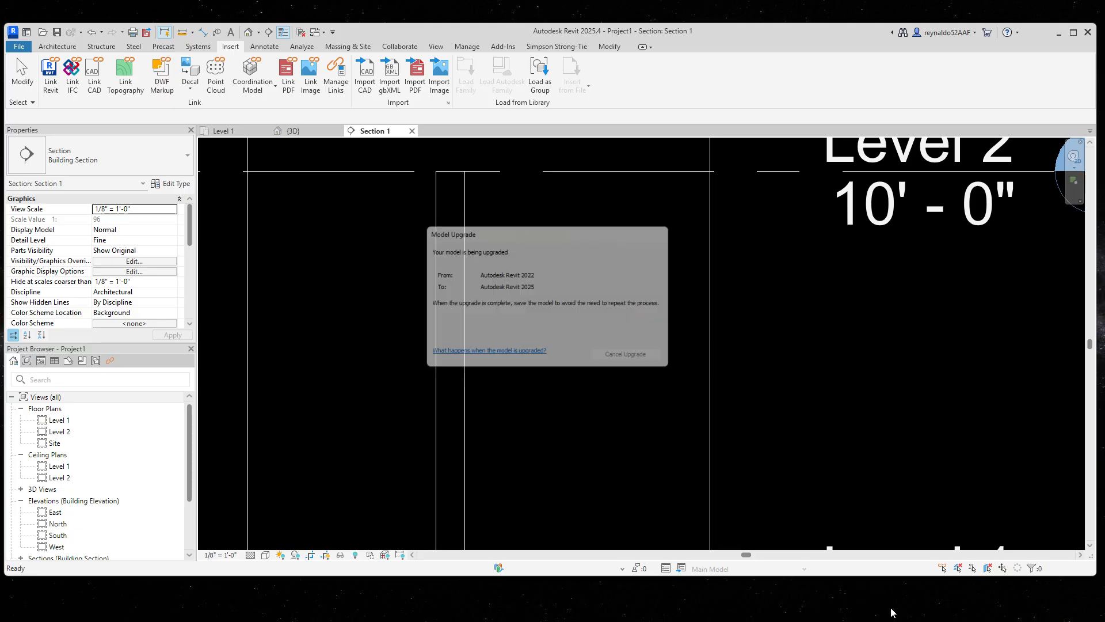
# Step: Maximize the application window
pyautogui.scroll(-5, 533, 354)
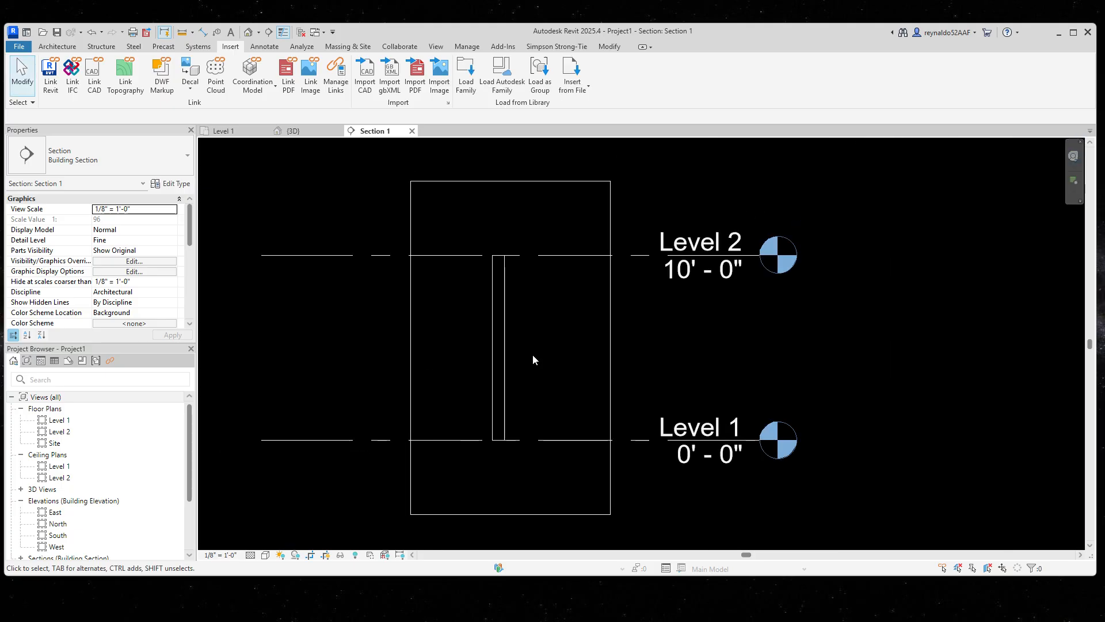
pyautogui.scroll(5, 517, 375)
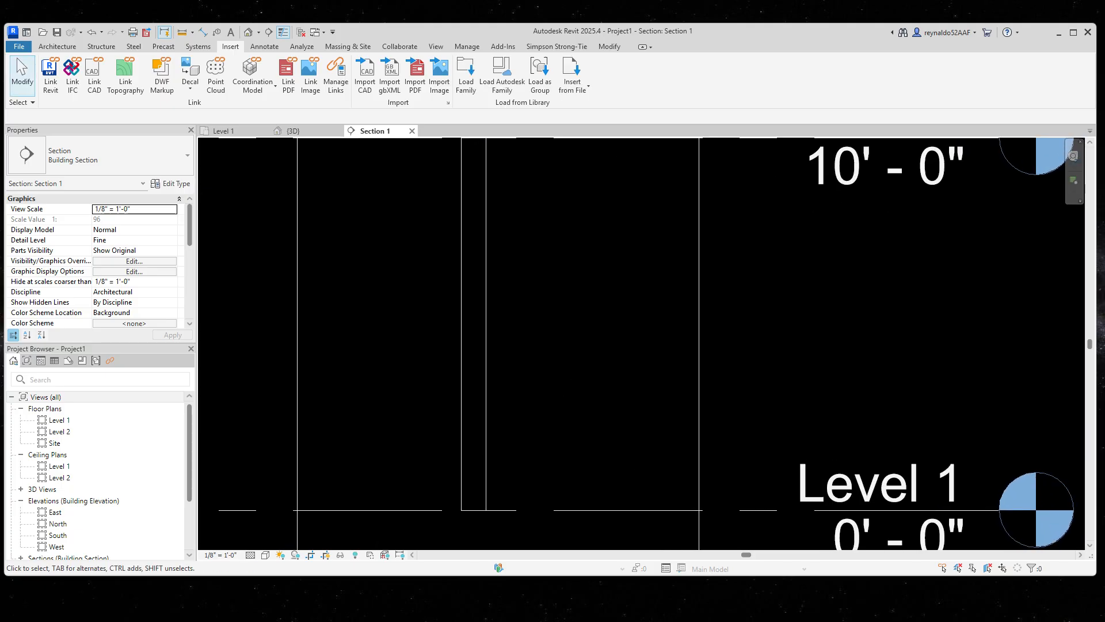
pyautogui.click(1074, 35)
pyautogui.scroll(-2, 516, 290)
pyautogui.scroll(1, 520, 298)
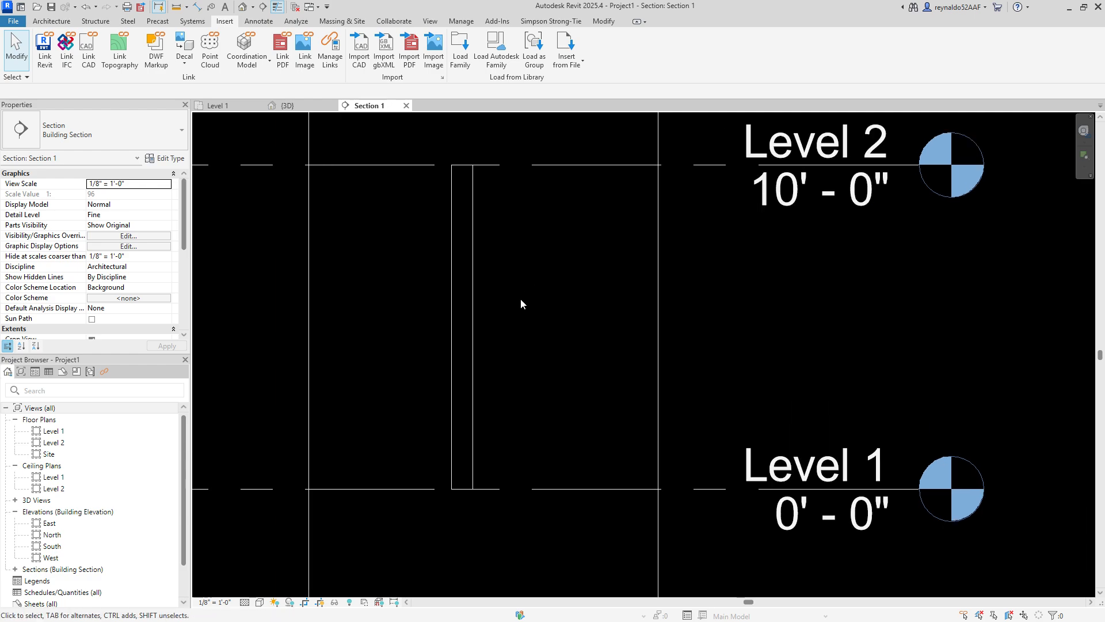
# Step: Start the Rebar command with placement orientation Parallel to Cover and open the Rebar Shape Browser for shape 00
pyautogui.click(89, 21)
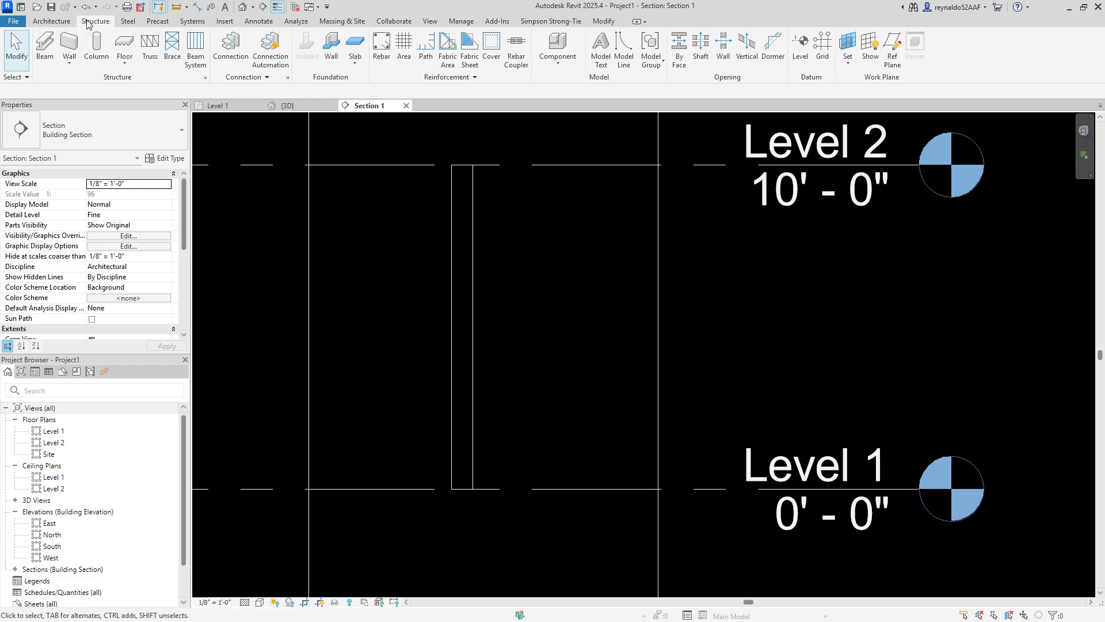
pyautogui.click(382, 49)
pyautogui.click(583, 345)
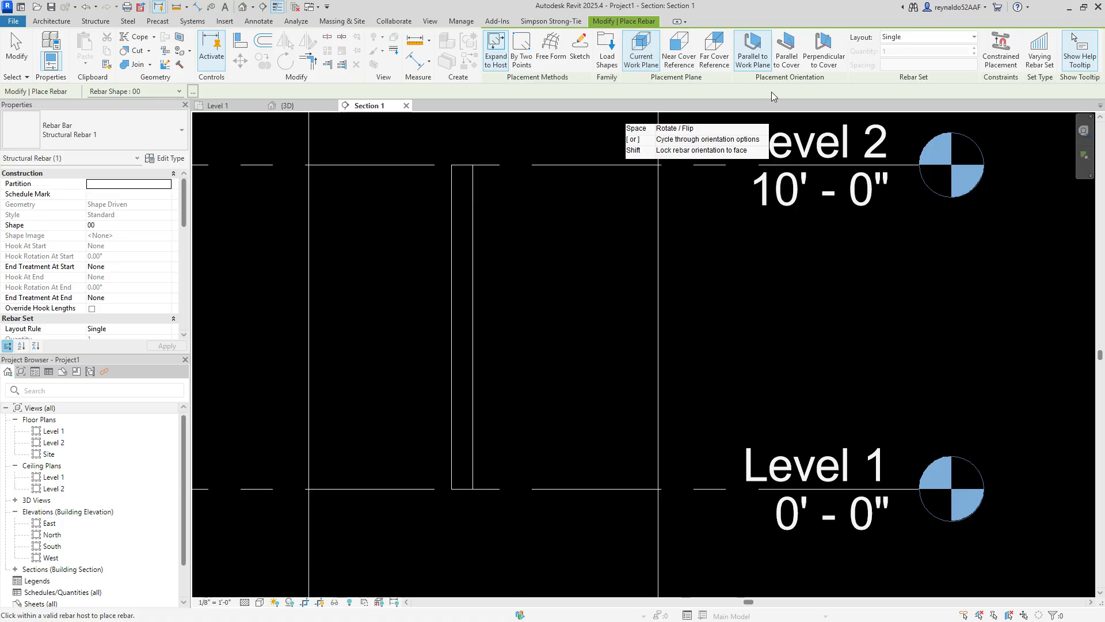
pyautogui.click(788, 50)
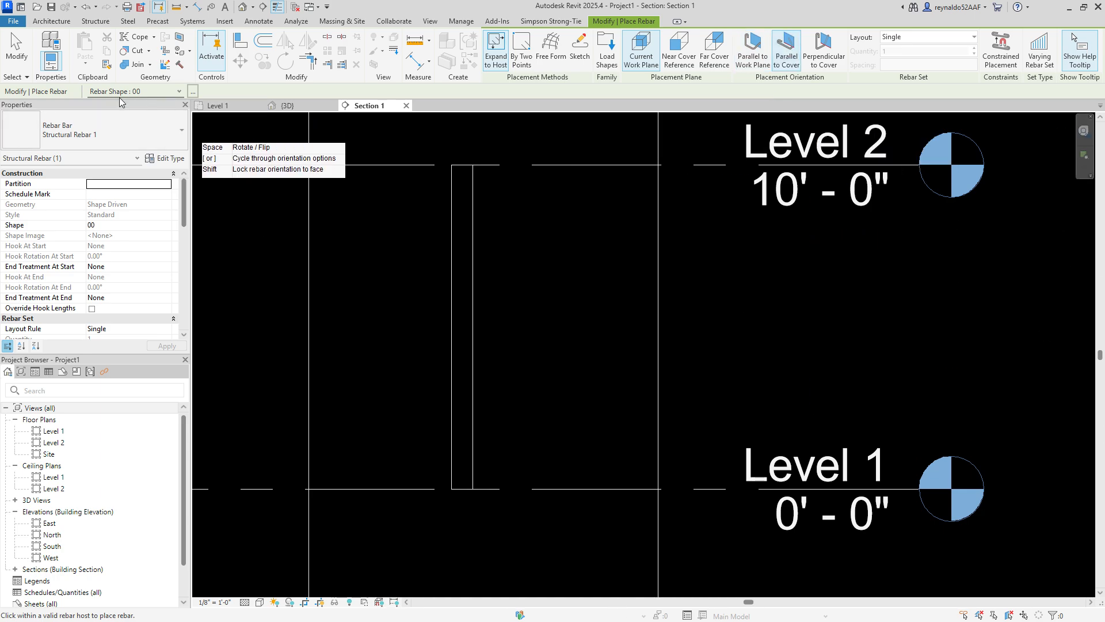
pyautogui.click(180, 92)
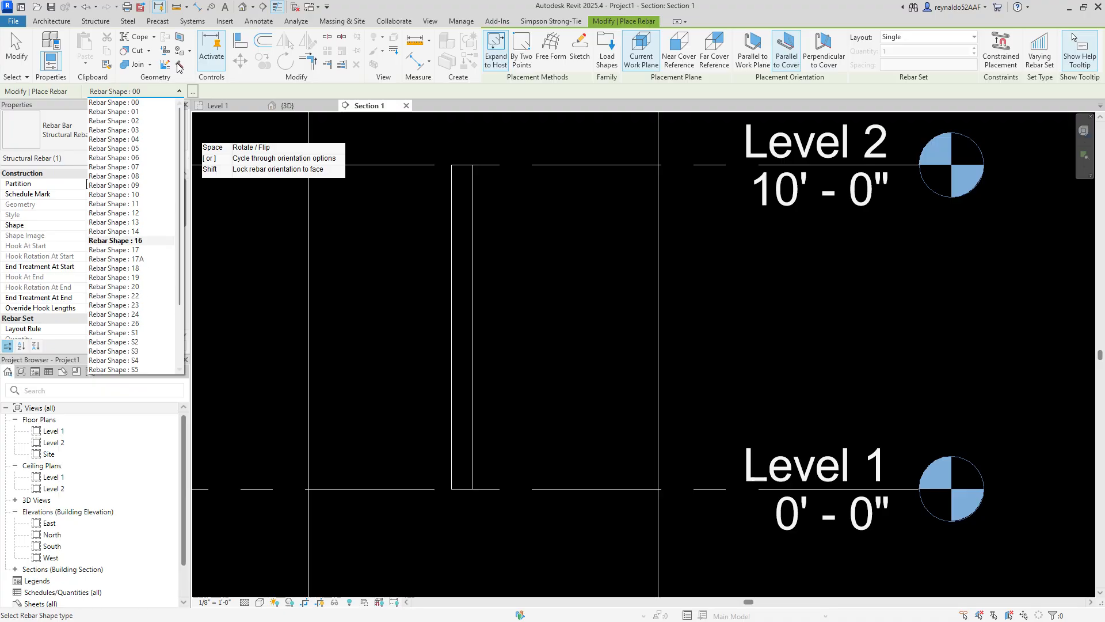
pyautogui.click(194, 93)
pyautogui.click(193, 93)
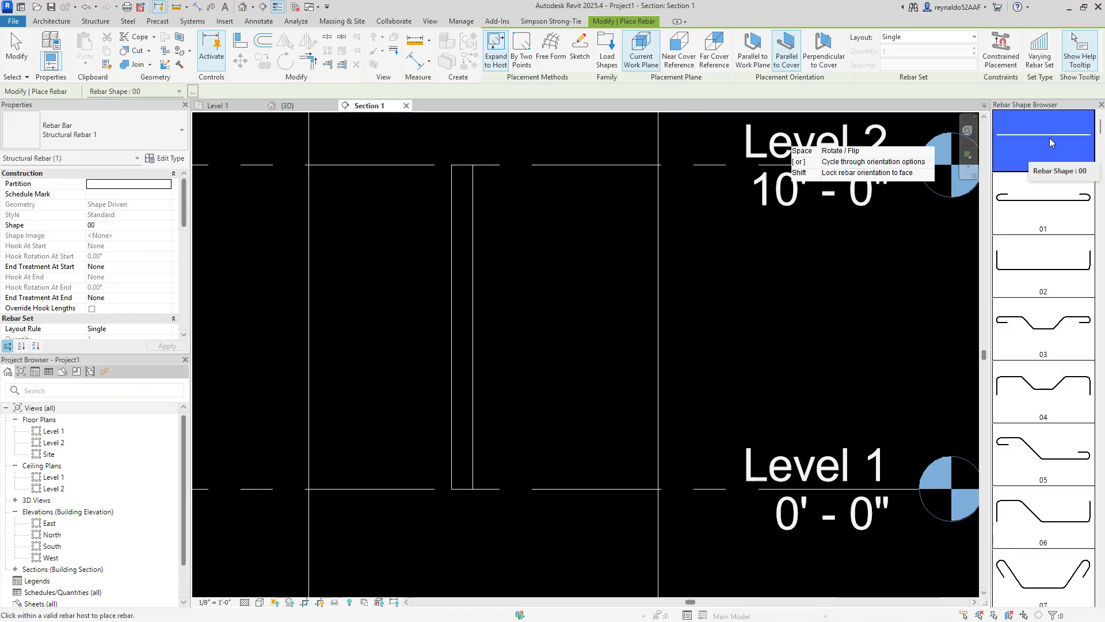
# Step: Place one shape 00 bar at each bottom corner of the wall's cover outline in Section 1 and end the command
pyautogui.scroll(4, 461, 481)
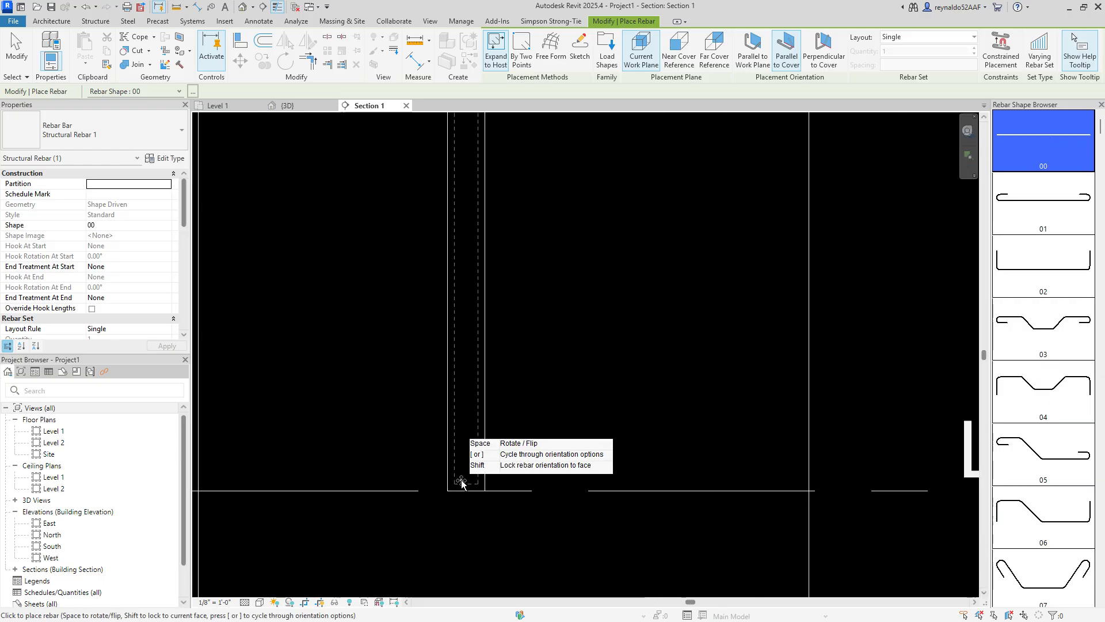
pyautogui.scroll(3, 468, 470)
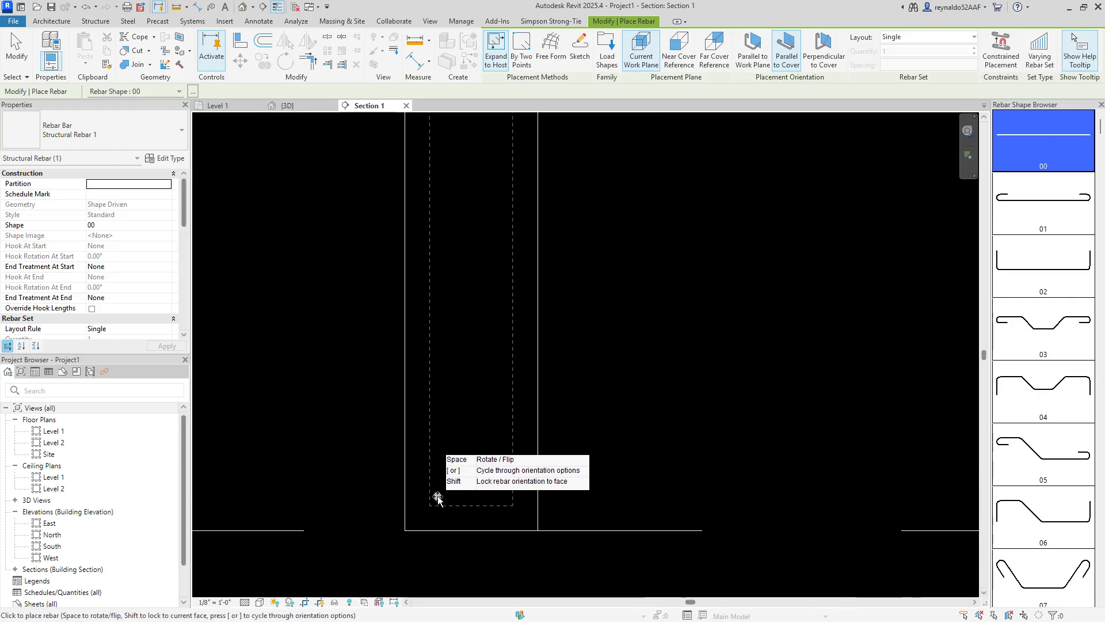
pyautogui.click(437, 496)
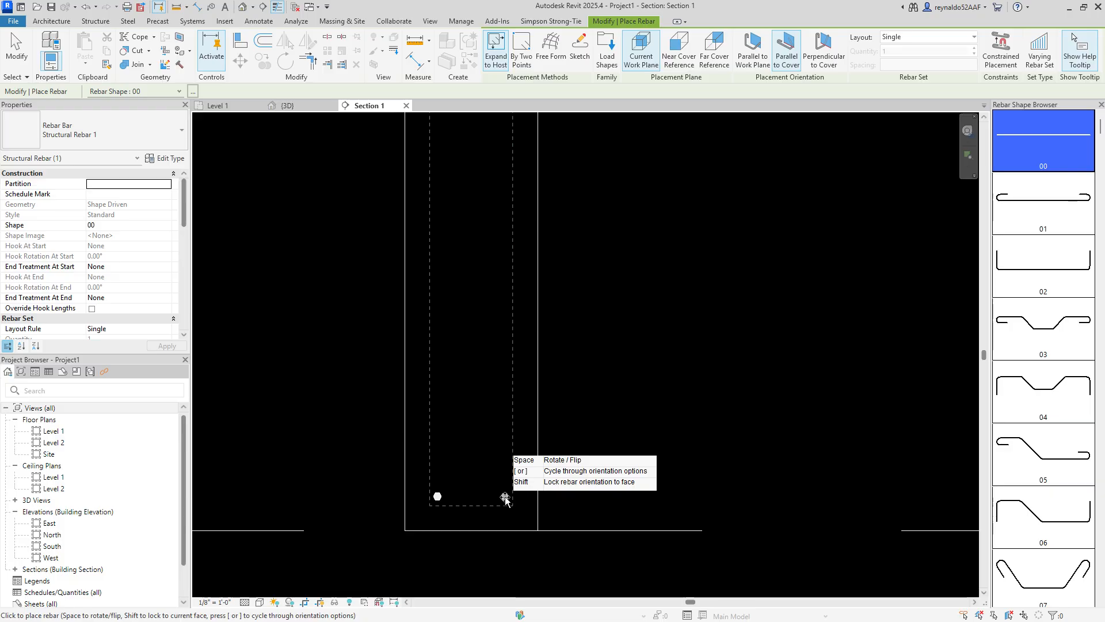
pyautogui.click(505, 497)
pyautogui.press('Escape')
pyautogui.press('Escape')
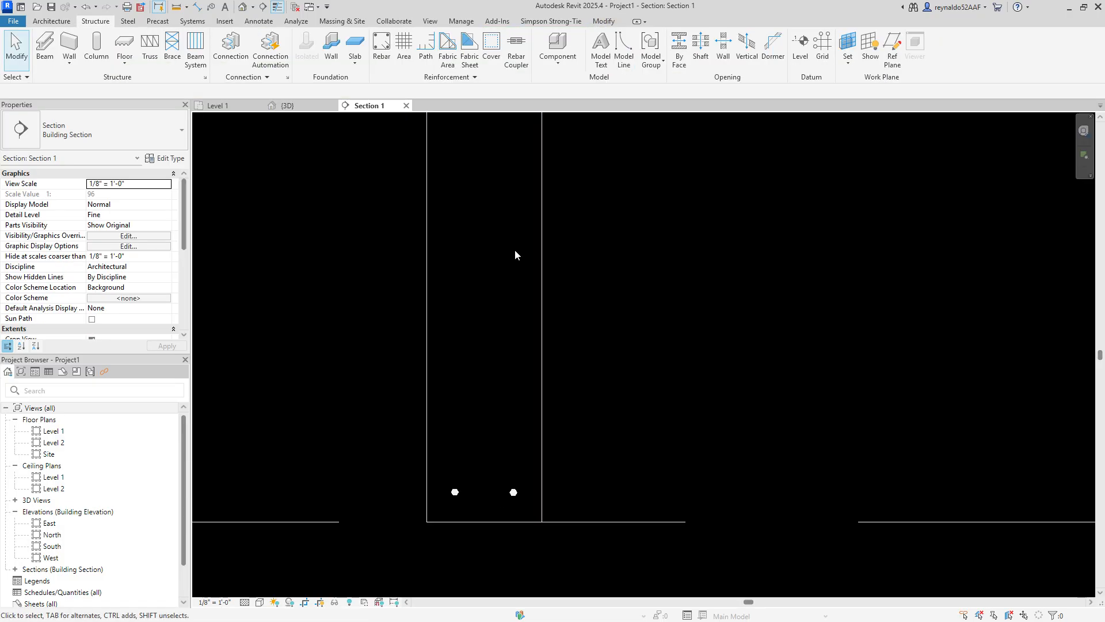
# Step: Return to the Level 1 floor plan and set its detail level to Fine
pyautogui.click(290, 106)
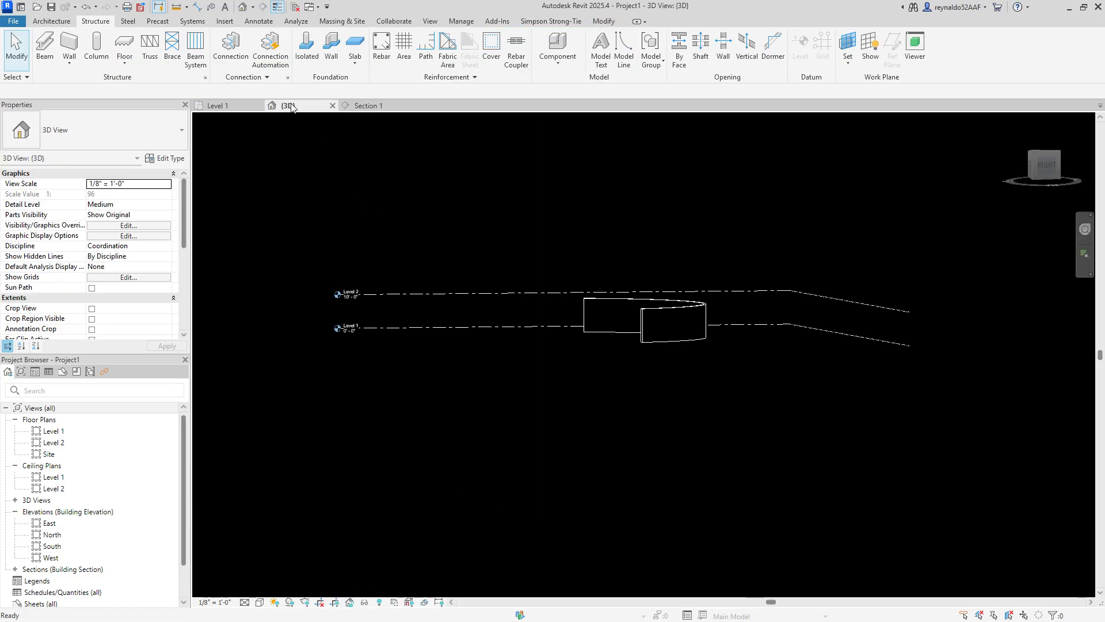
pyautogui.keyDown('shift'); pyautogui.moveTo(634, 345); pyautogui.dragTo(589, 505, button='middle'); pyautogui.keyUp('shift')
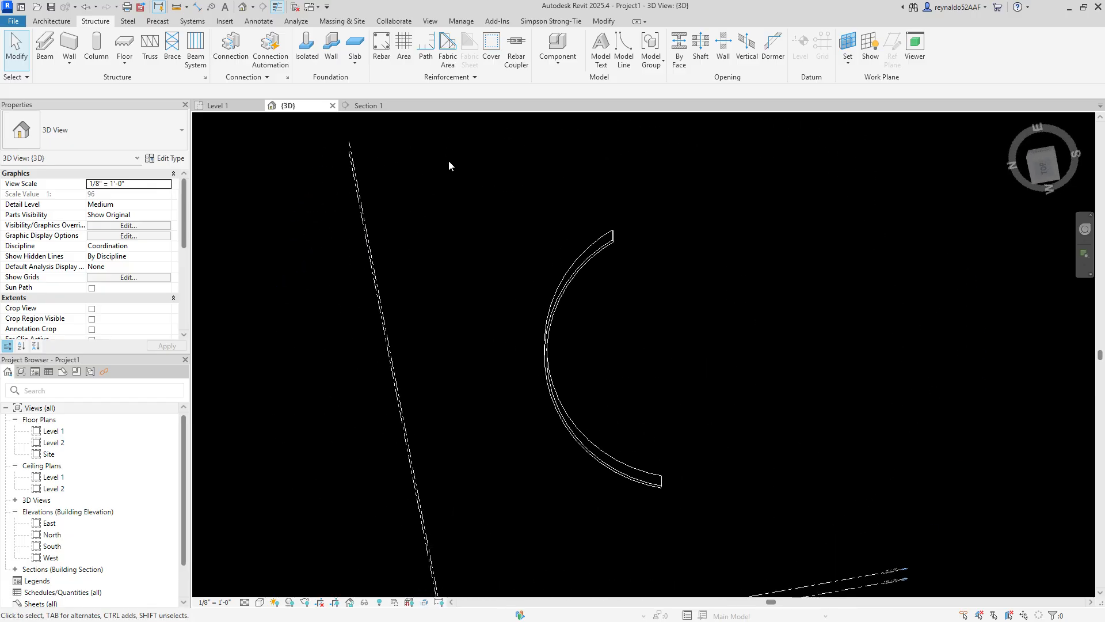
pyautogui.click(351, 106)
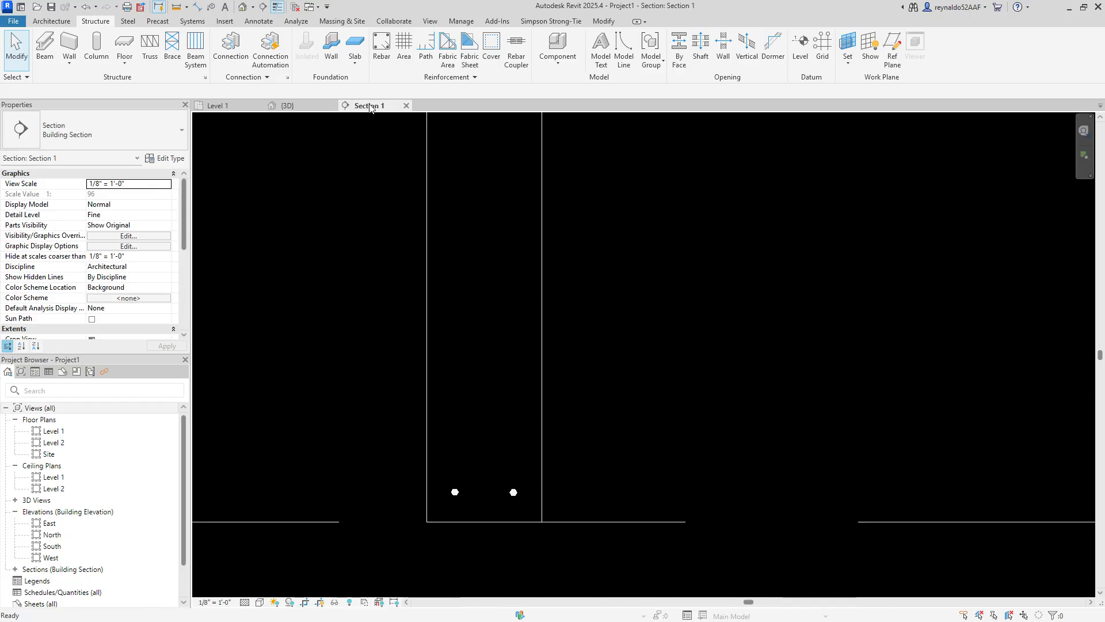
pyautogui.click(218, 106)
pyautogui.scroll(4, 423, 351)
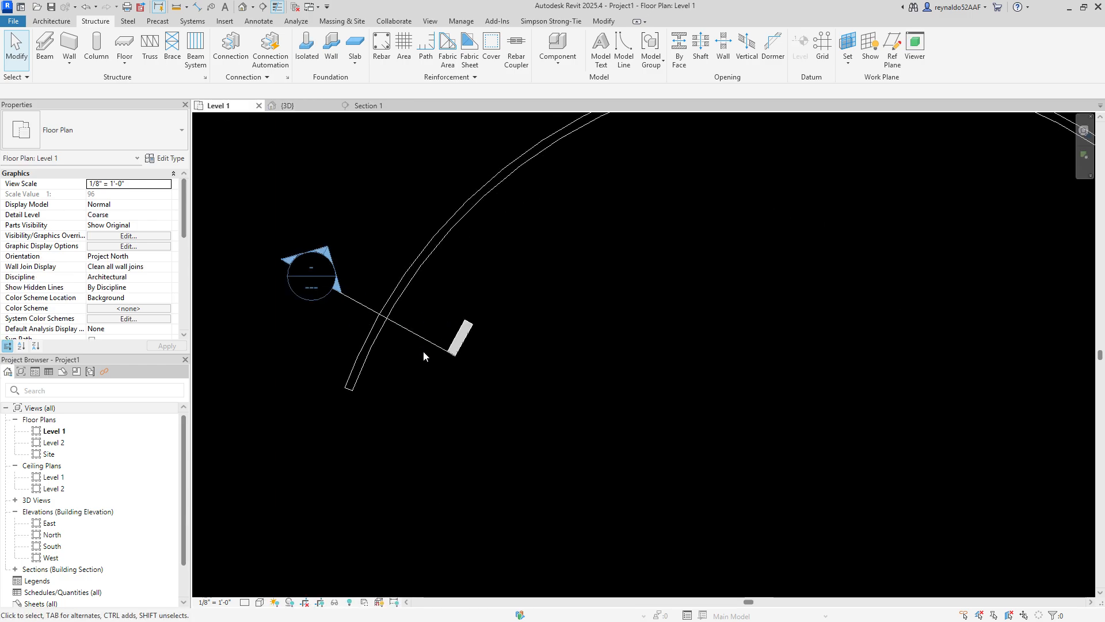
pyautogui.click(260, 601)
pyautogui.click(264, 588)
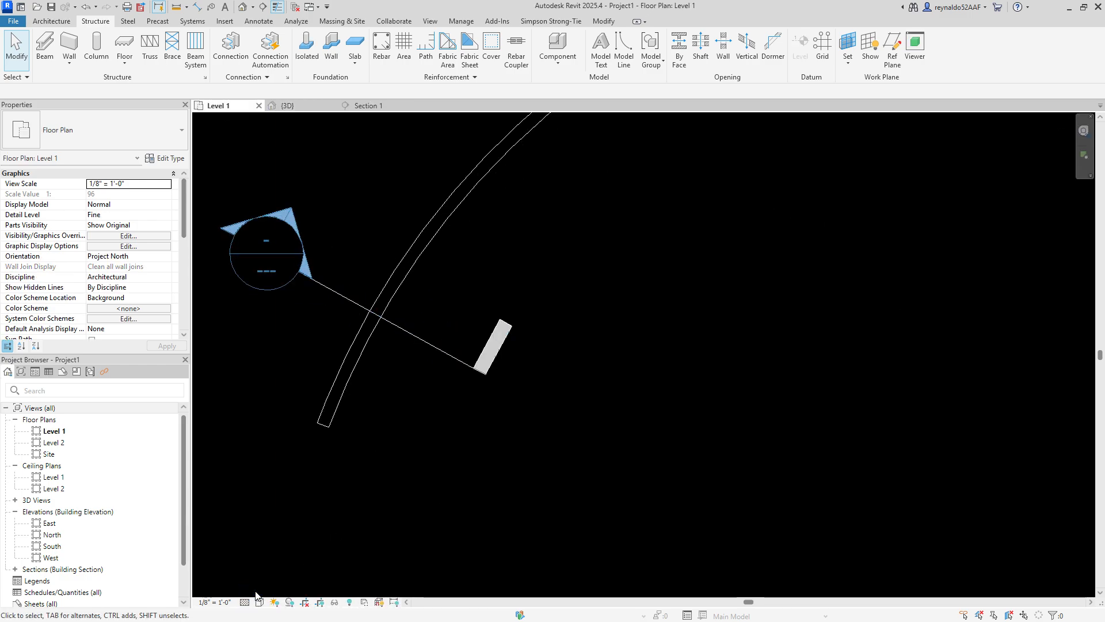
pyautogui.click(348, 378)
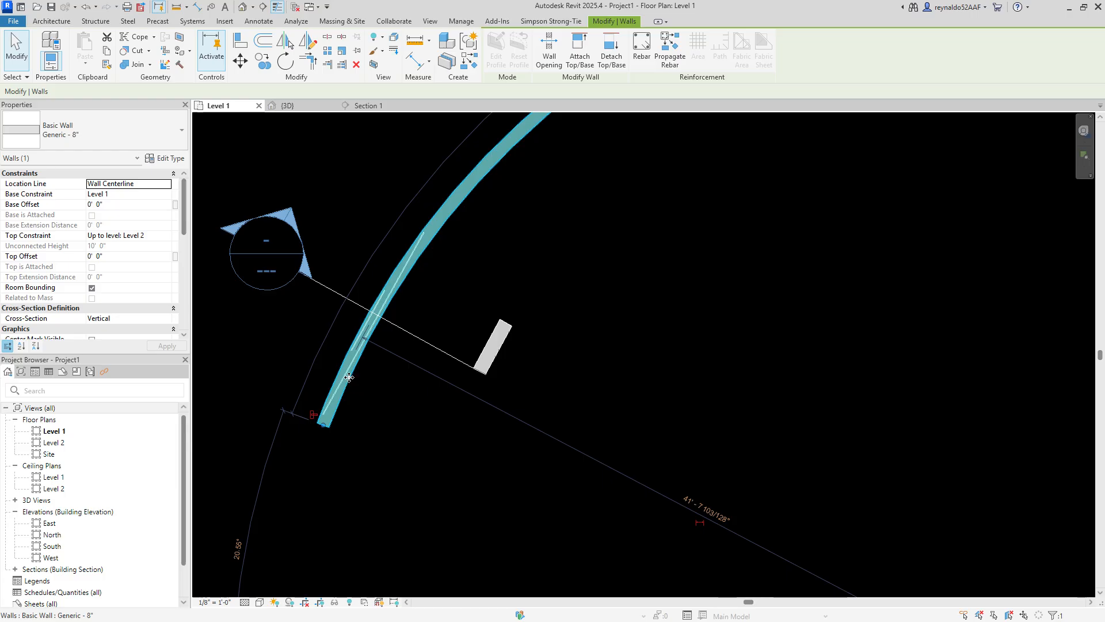
pyautogui.rightClick(349, 378)
pyautogui.click(352, 446)
pyautogui.click(354, 410)
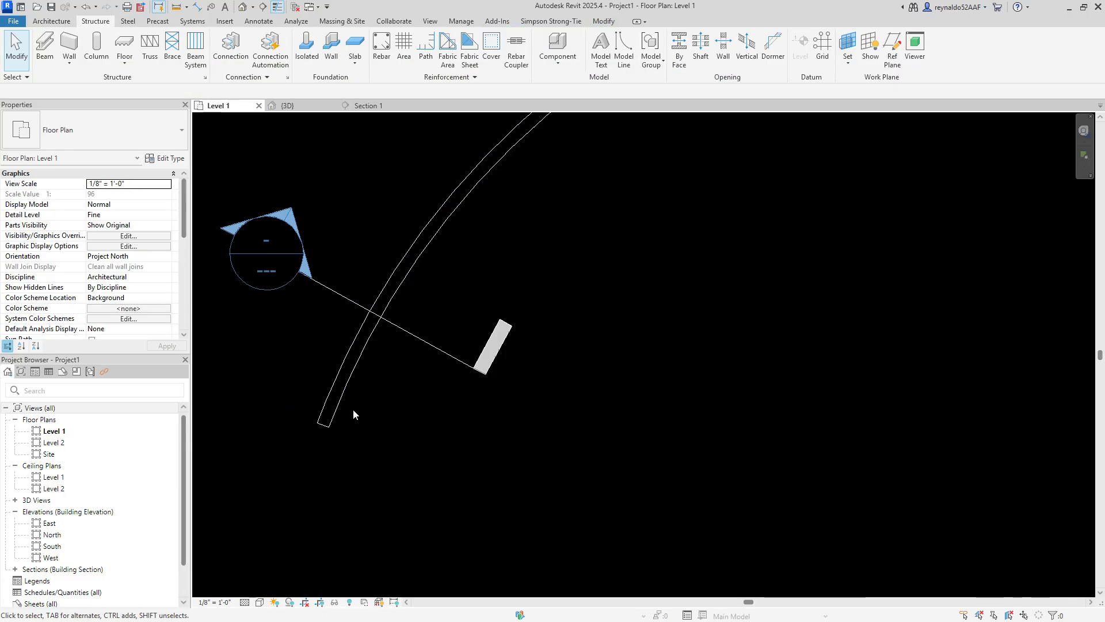
# Step: Set the Level 1 floor plan's visual style to Wireframe
pyautogui.click(342, 406)
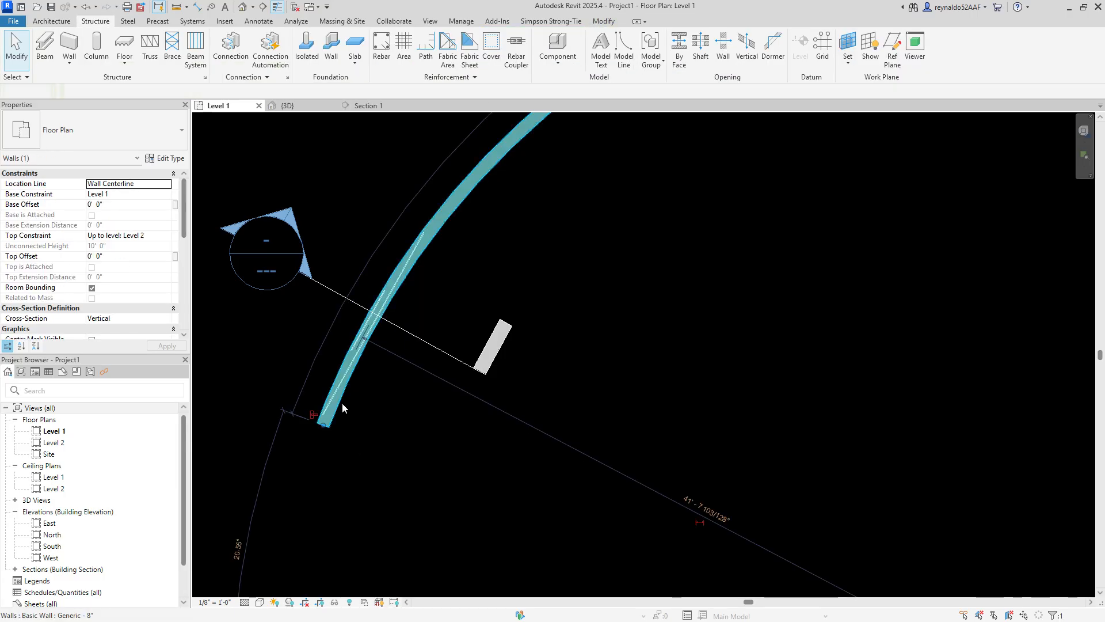
pyautogui.click(260, 602)
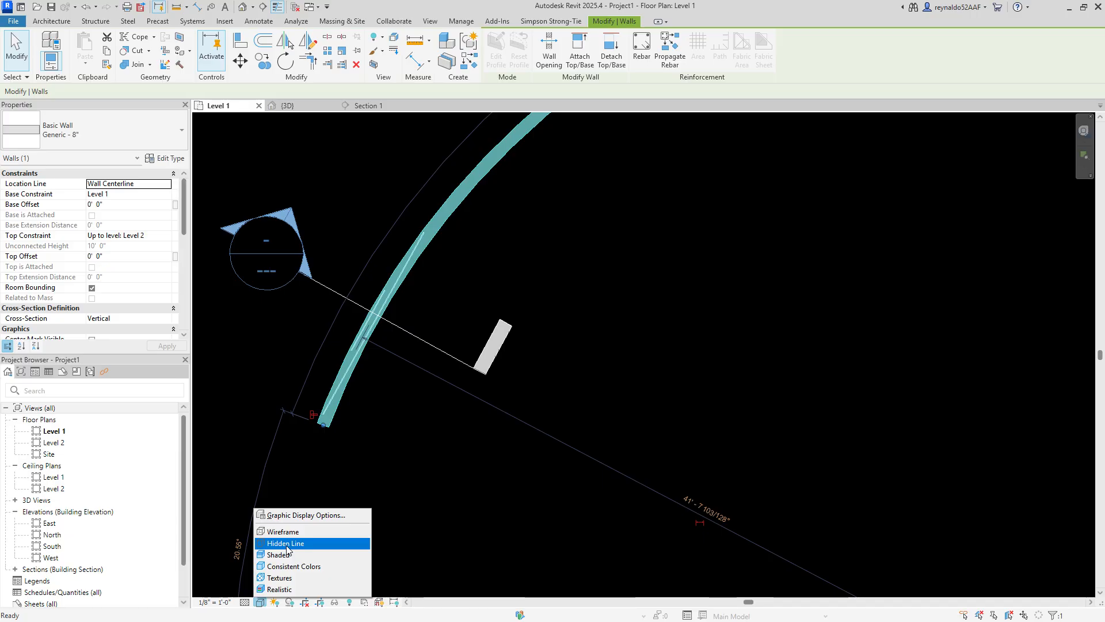
pyautogui.click(305, 544)
pyautogui.click(354, 323)
pyautogui.scroll(3, 354, 323)
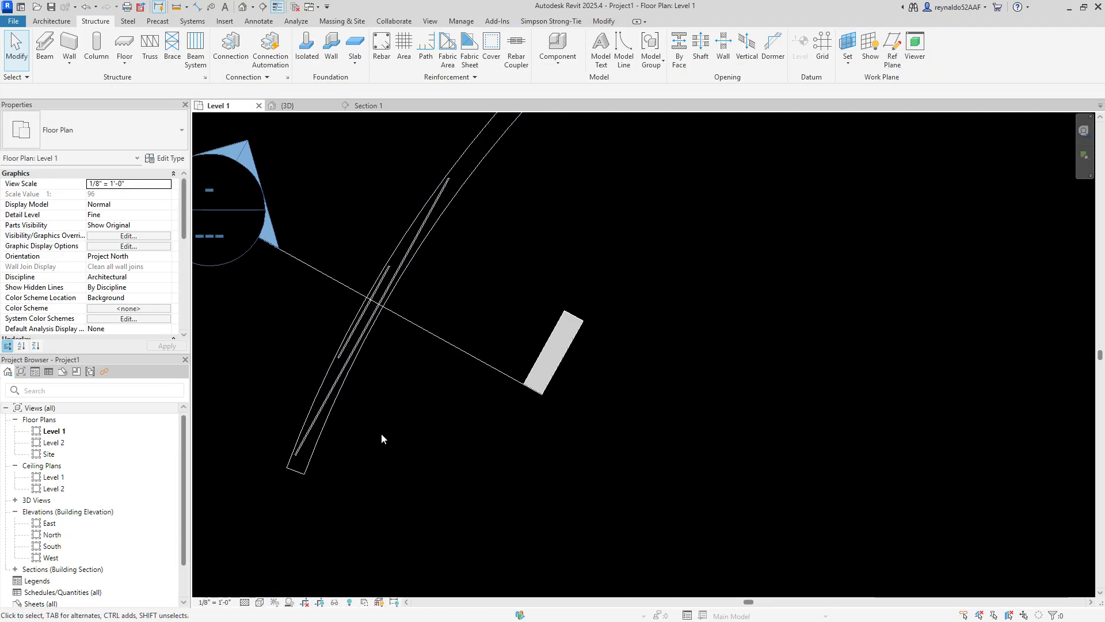
# Step: Examine in the Level 1 plan how the two straight bars run relative to the curved wall's faces
pyautogui.moveTo(374, 425); pyautogui.dragTo(393, 427, button='middle')
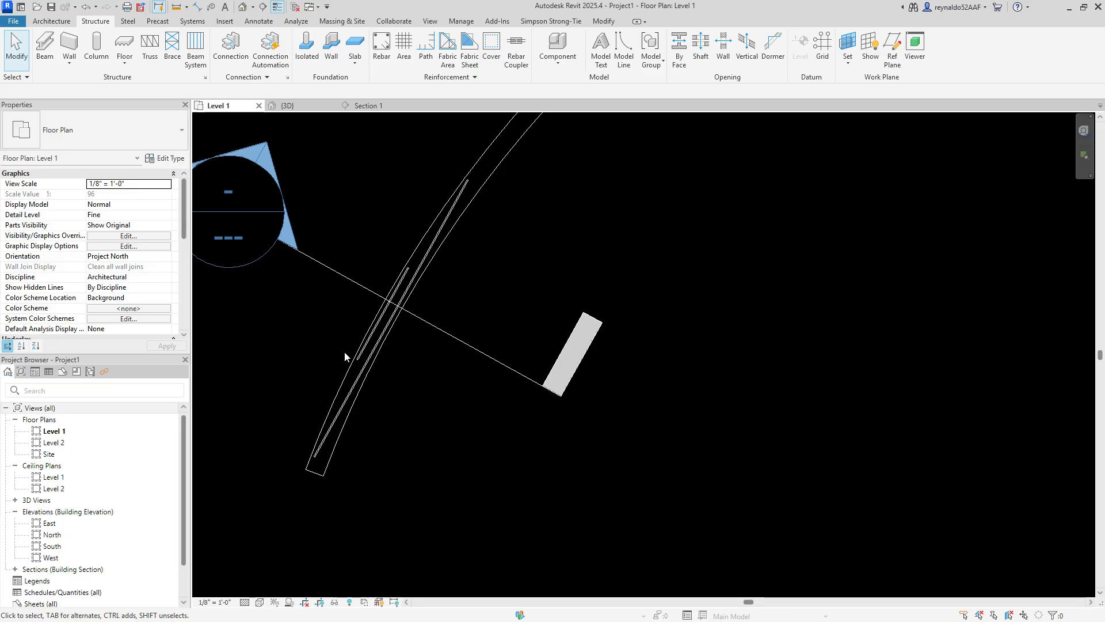
pyautogui.scroll(2, 348, 357)
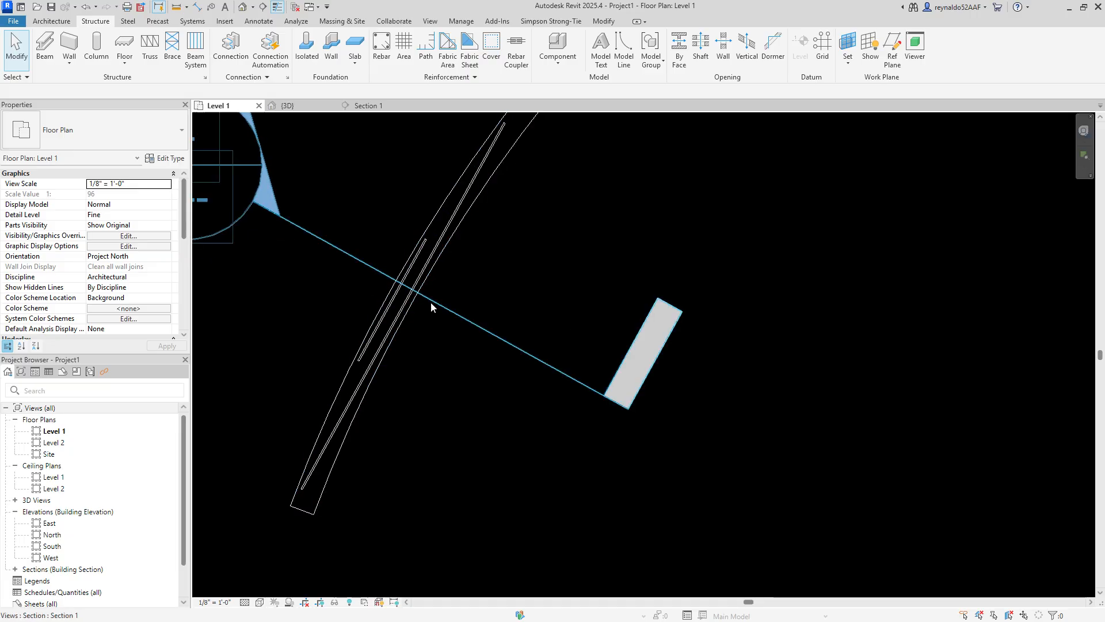
pyautogui.scroll(1, 431, 302)
pyautogui.scroll(1, 451, 370)
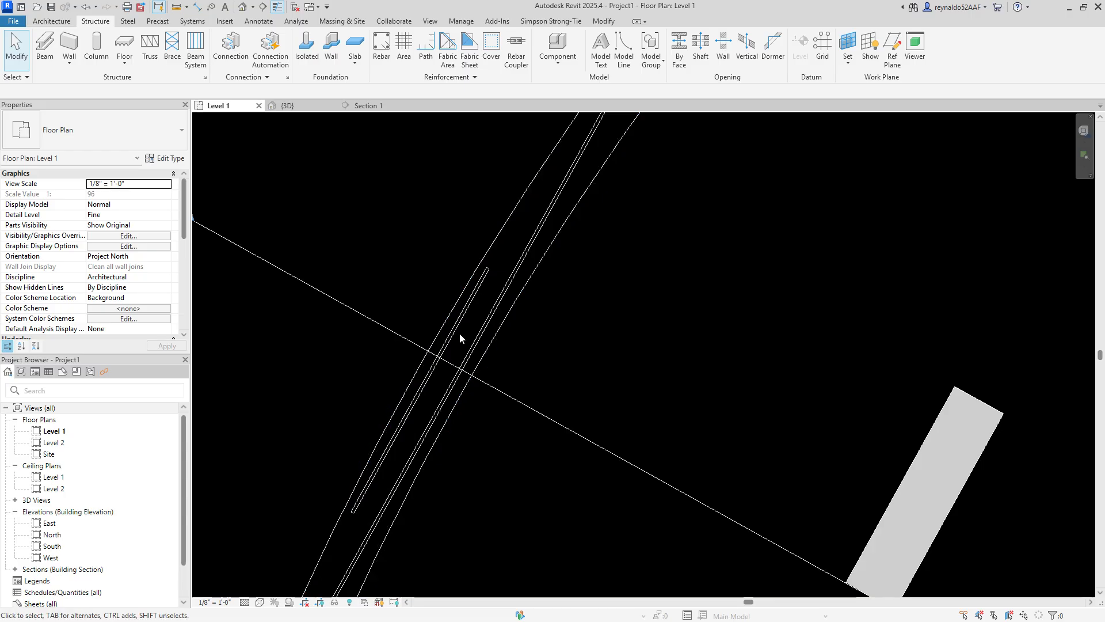
pyautogui.scroll(-1, 478, 374)
pyautogui.scroll(-1, 478, 374)
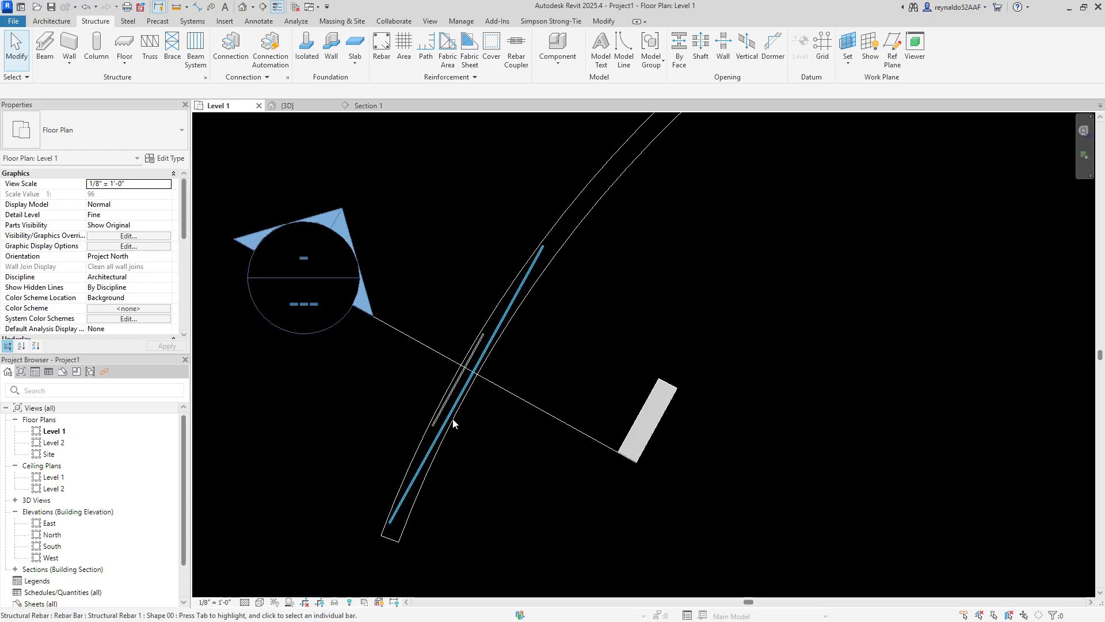
pyautogui.moveTo(477, 364); pyautogui.dragTo(354, 426, button='middle')
pyautogui.scroll(-1, 358, 412)
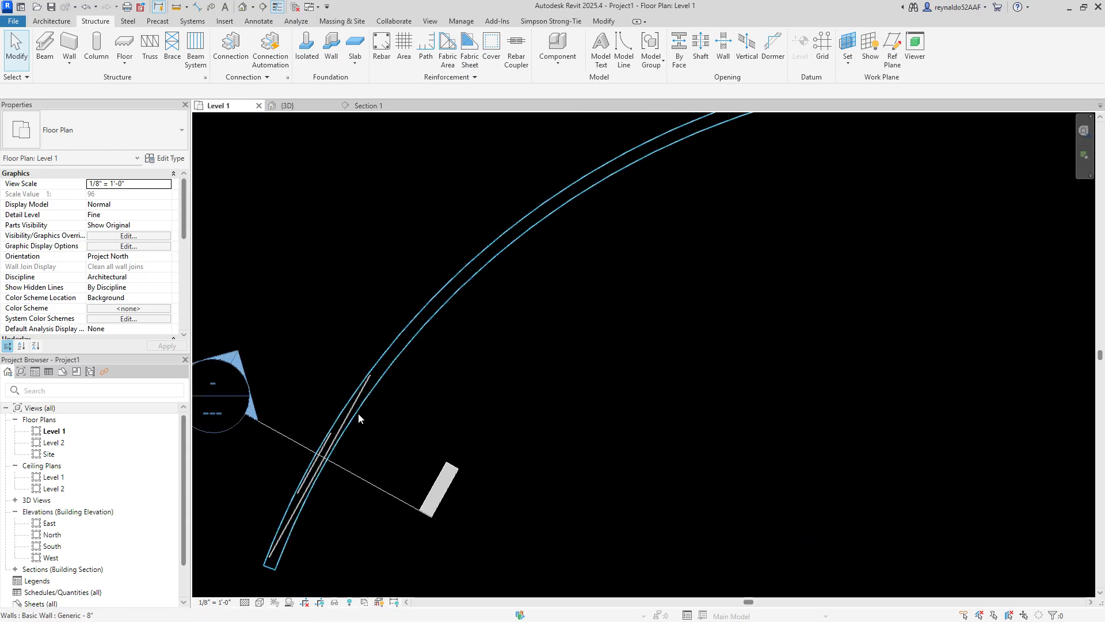
pyautogui.scroll(-1, 358, 413)
pyautogui.scroll(1, 335, 423)
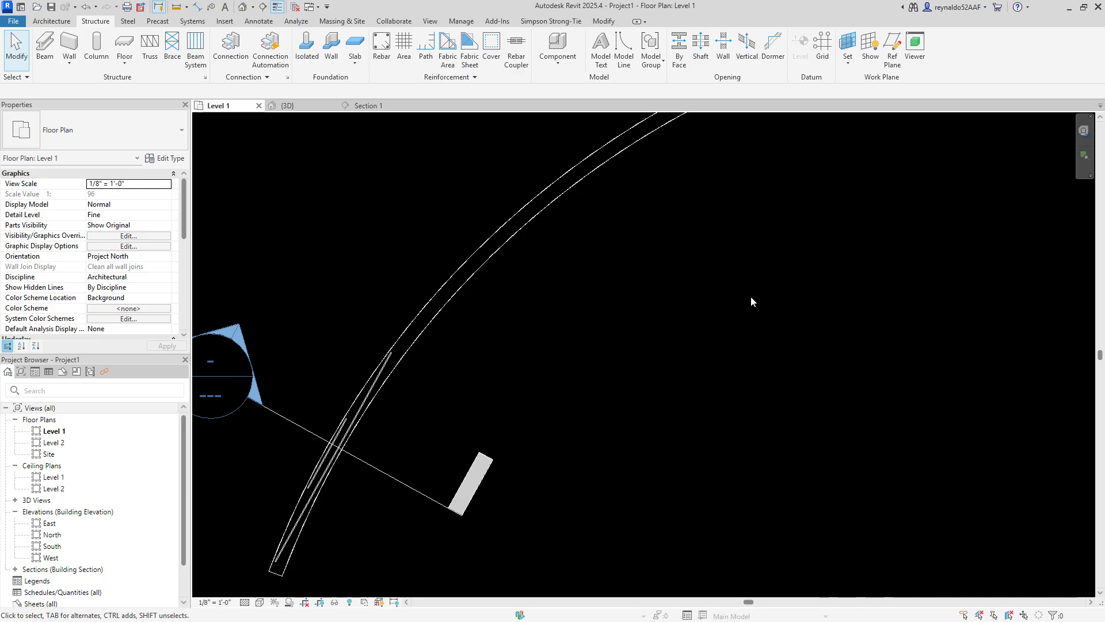
pyautogui.scroll(-5, 585, 382)
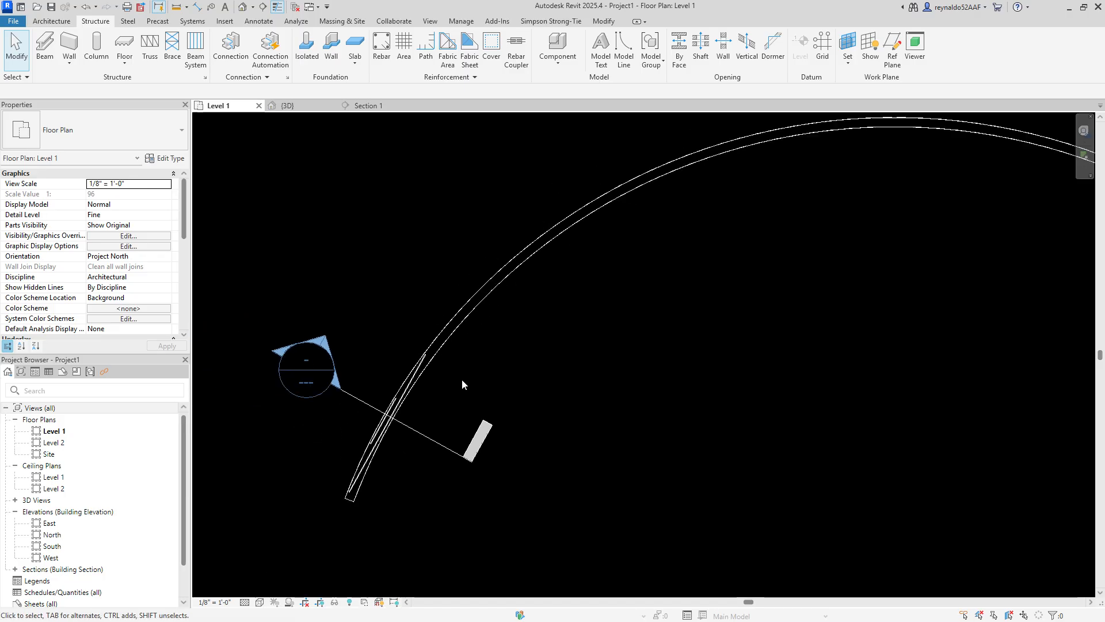
pyautogui.scroll(-1, 458, 393)
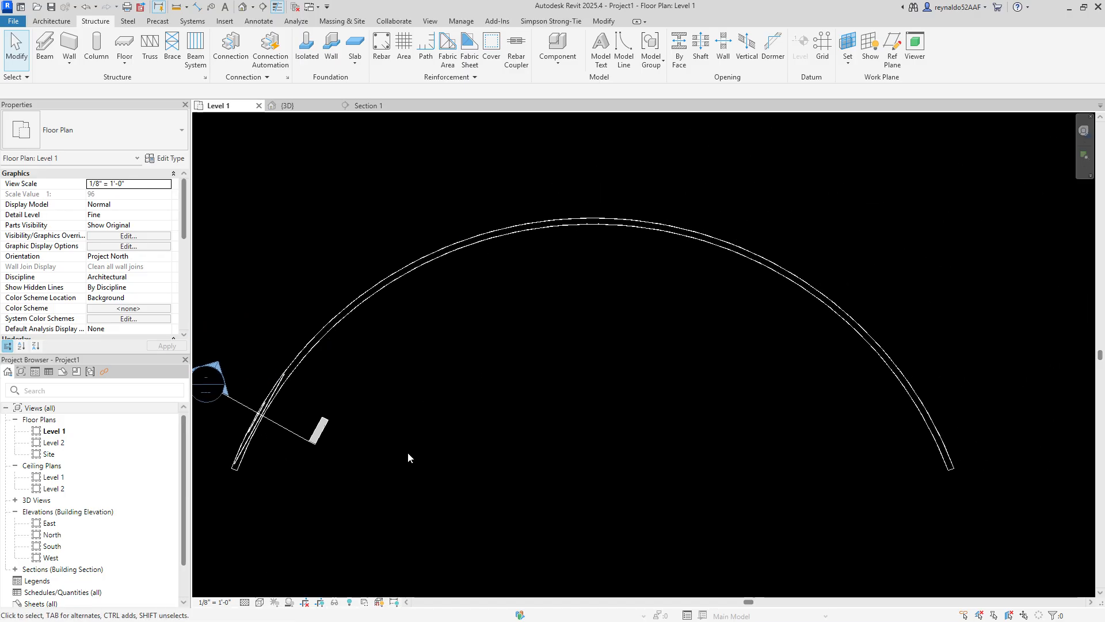
# Step: Delete the two straight bars from the curved wall in the Level 1 plan
pyautogui.scroll(6, 525, 374)
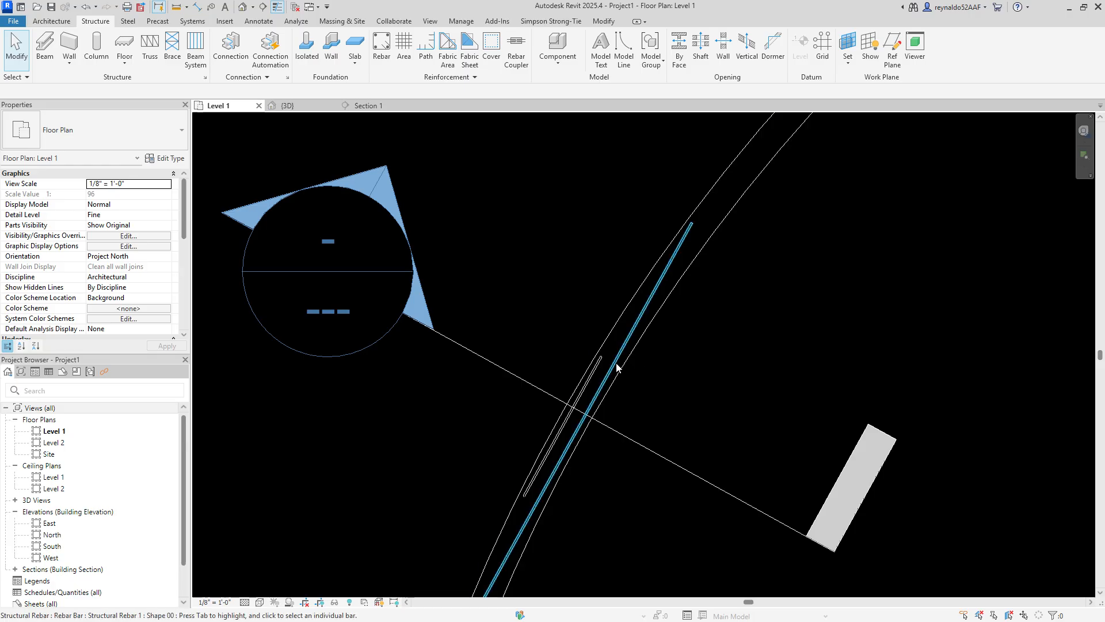
pyautogui.click(616, 367)
pyautogui.press('Delete')
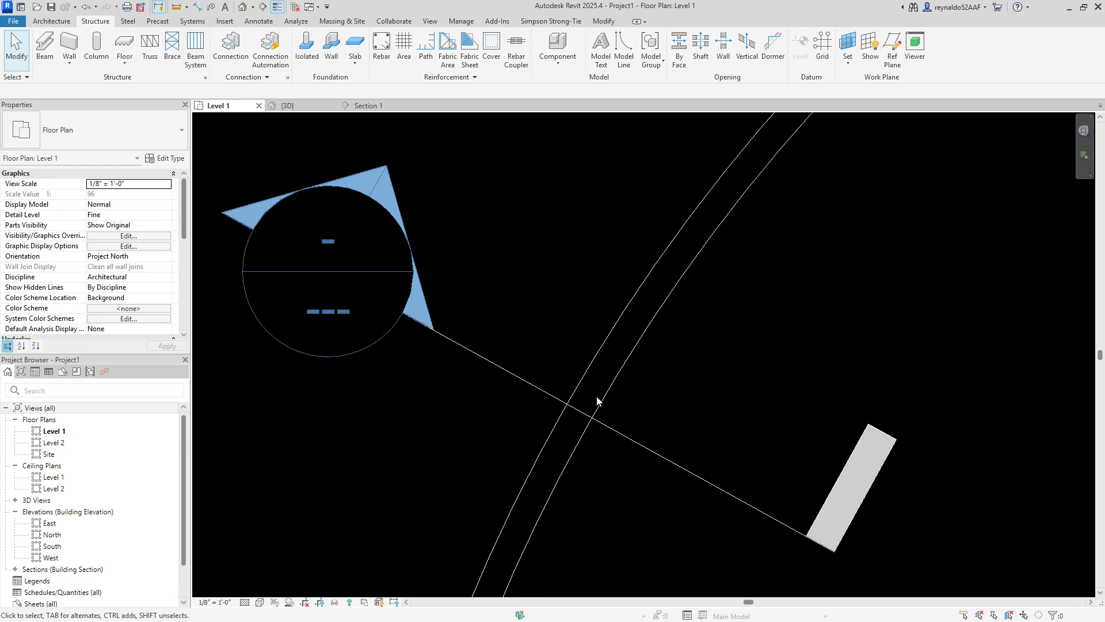
# Step: Delete the Section 1 marker crossing the curved wall in the Level 1 plan, together with its section view
pyautogui.scroll(-5, 597, 400)
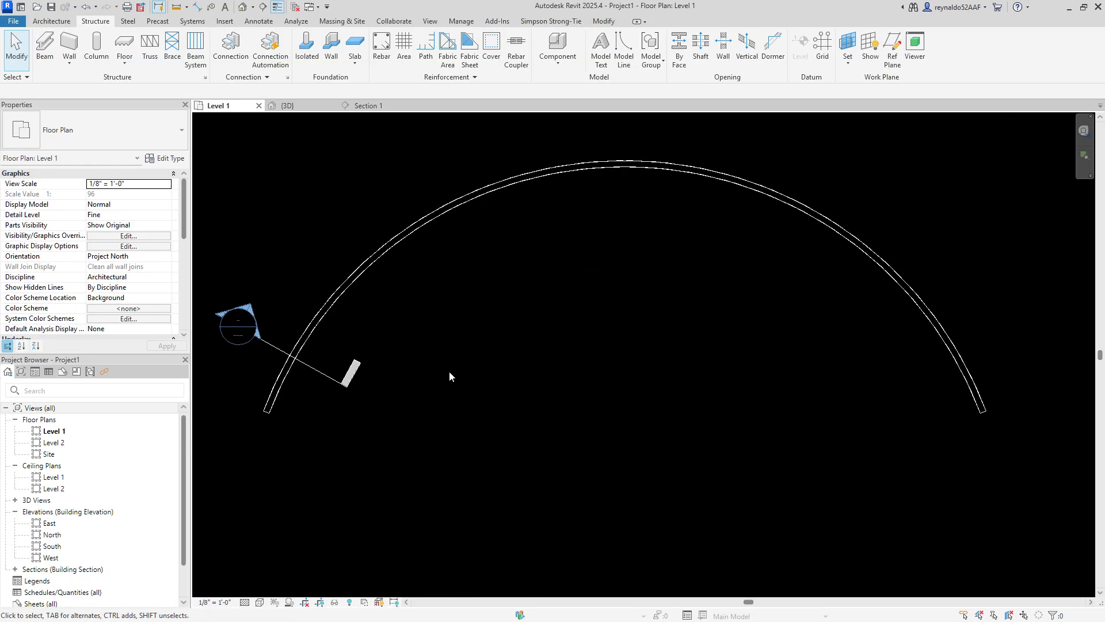
pyautogui.scroll(3, 449, 375)
pyautogui.click(409, 385)
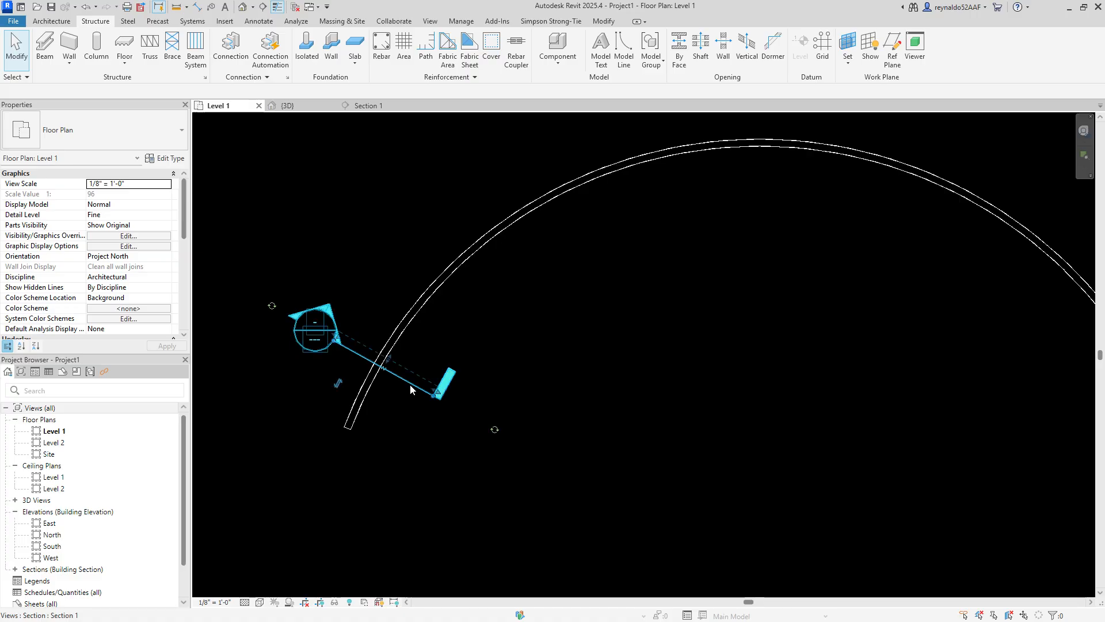
pyautogui.click(409, 384)
pyautogui.press('Delete')
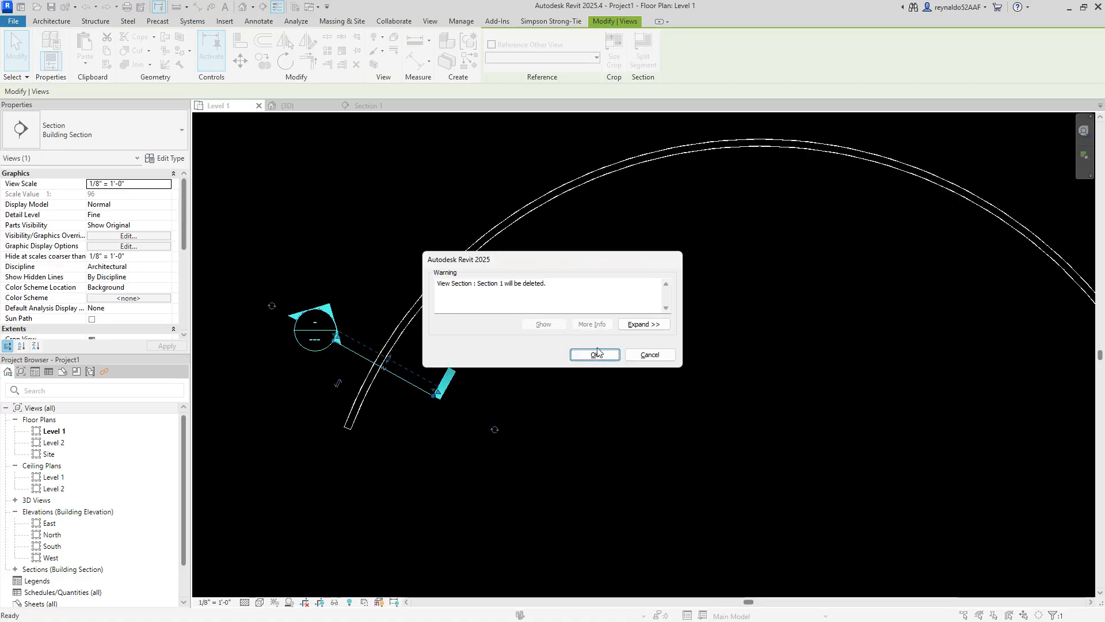
pyautogui.click(598, 358)
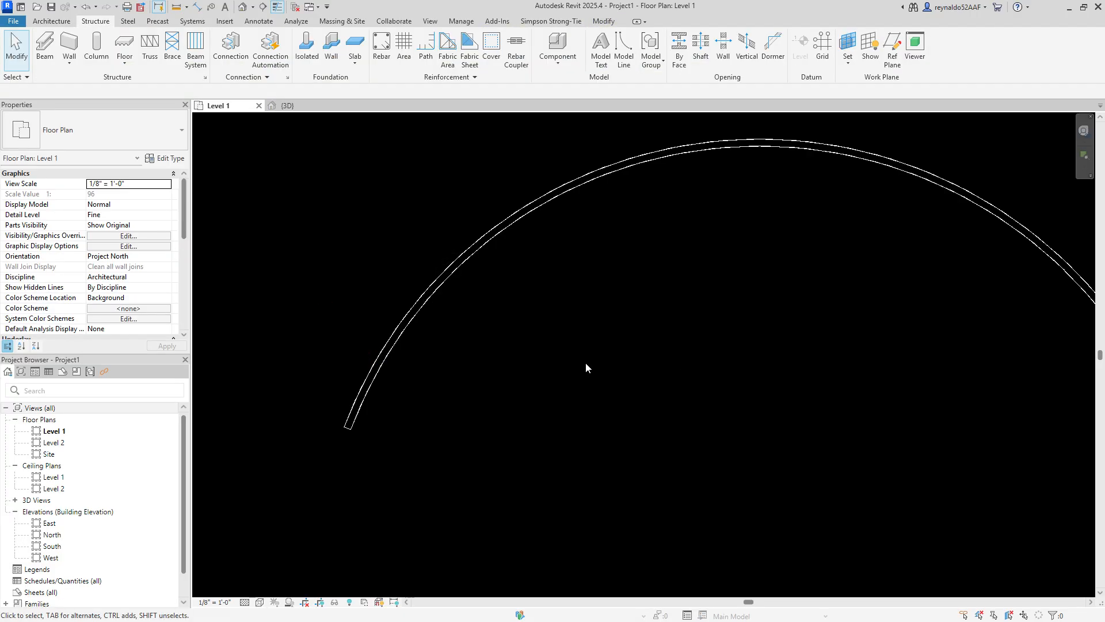
pyautogui.moveTo(586, 363); pyautogui.dragTo(484, 354, button='middle')
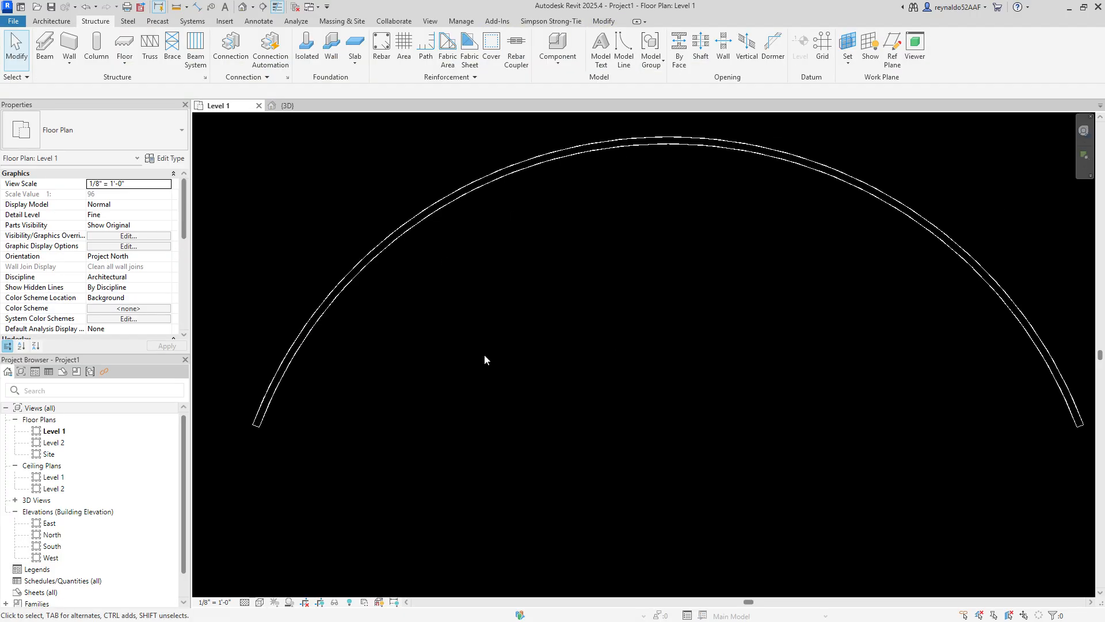
# Step: Switch to the 3D view and show the curved wall's end and concave face
pyautogui.click(287, 106)
pyautogui.keyDown('shift'); pyautogui.moveTo(295, 119); pyautogui.dragTo(461, 446, button='middle'); pyautogui.keyUp('shift')
pyautogui.scroll(4, 418, 319)
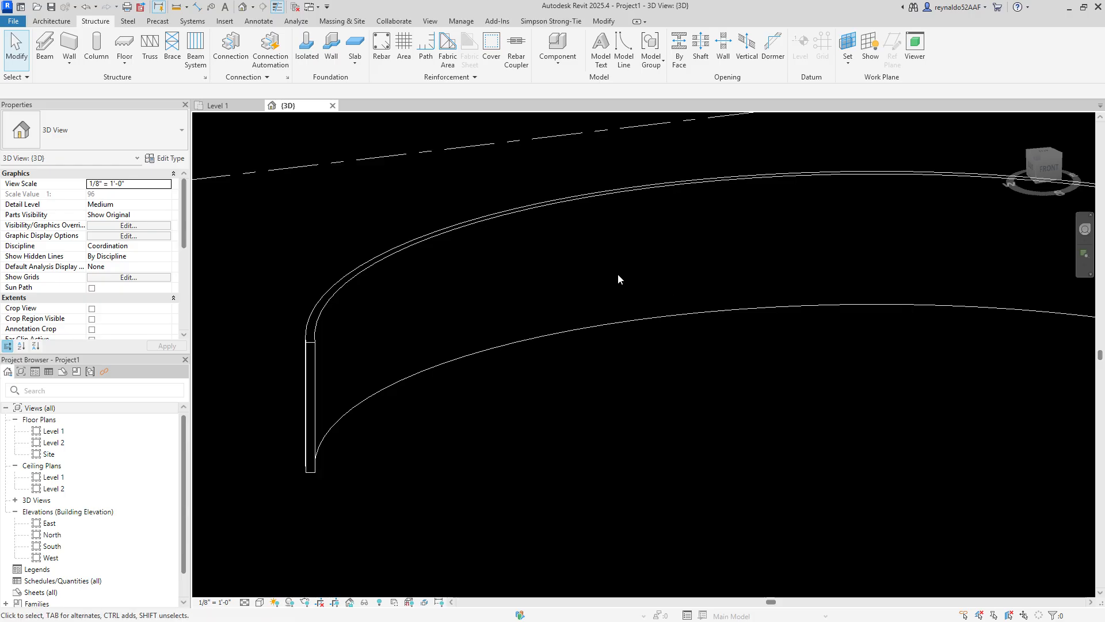
pyautogui.keyDown('shift'); pyautogui.moveTo(486, 434); pyautogui.dragTo(440, 440, button='middle'); pyautogui.keyUp('shift')
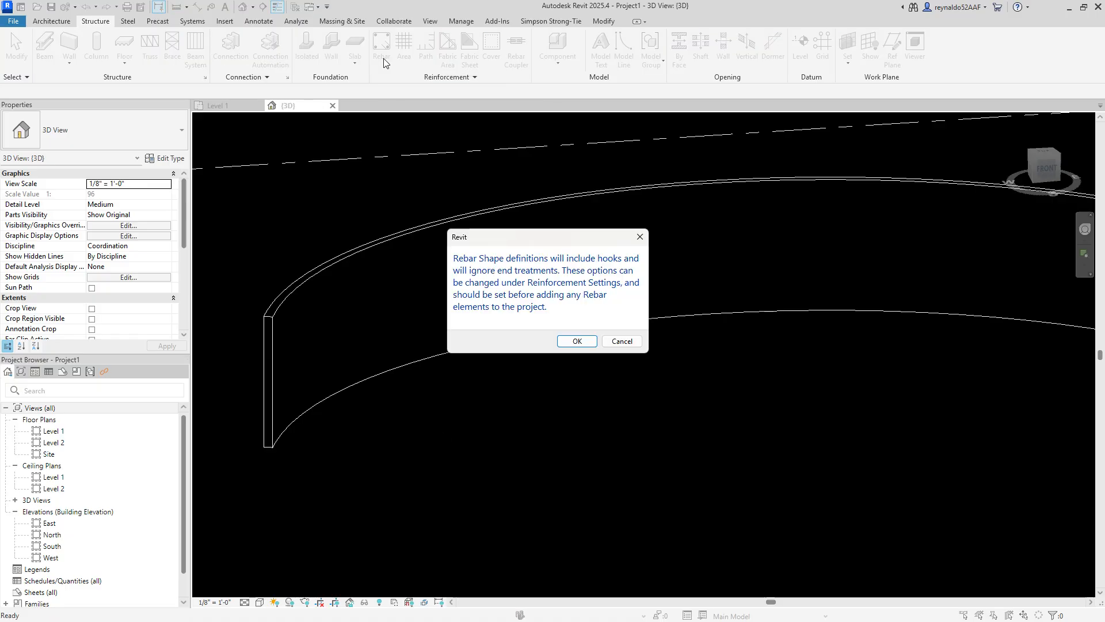
# Step: Start an aligned free form rebar with a single layout and choose the wall's concave face as the host surface
pyautogui.click(640, 237)
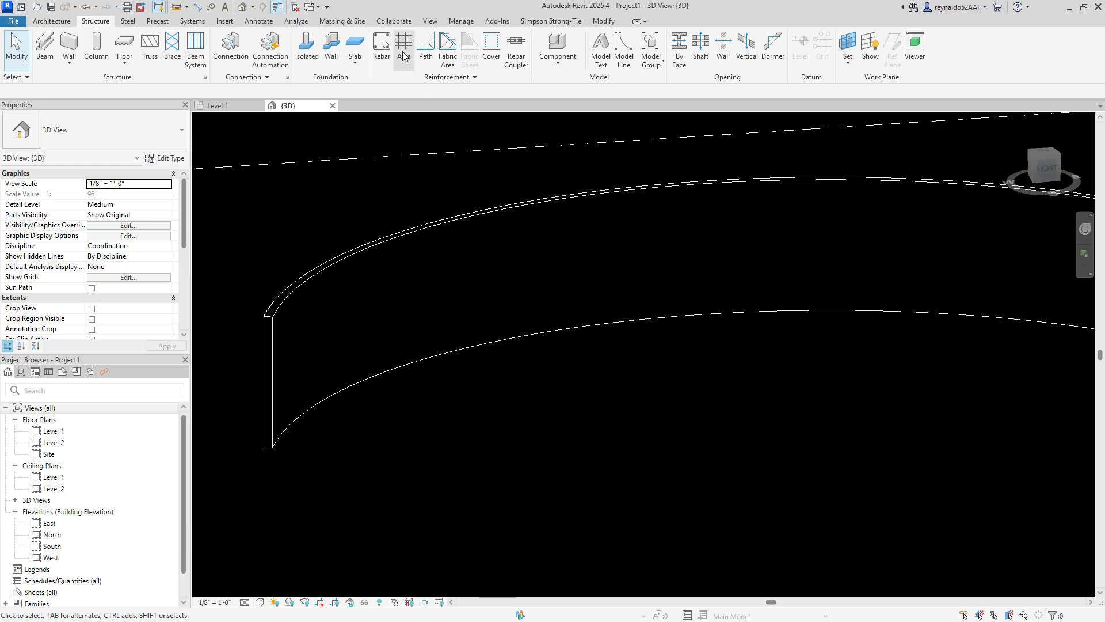
pyautogui.click(383, 44)
pyautogui.click(641, 236)
pyautogui.click(377, 46)
pyautogui.click(573, 340)
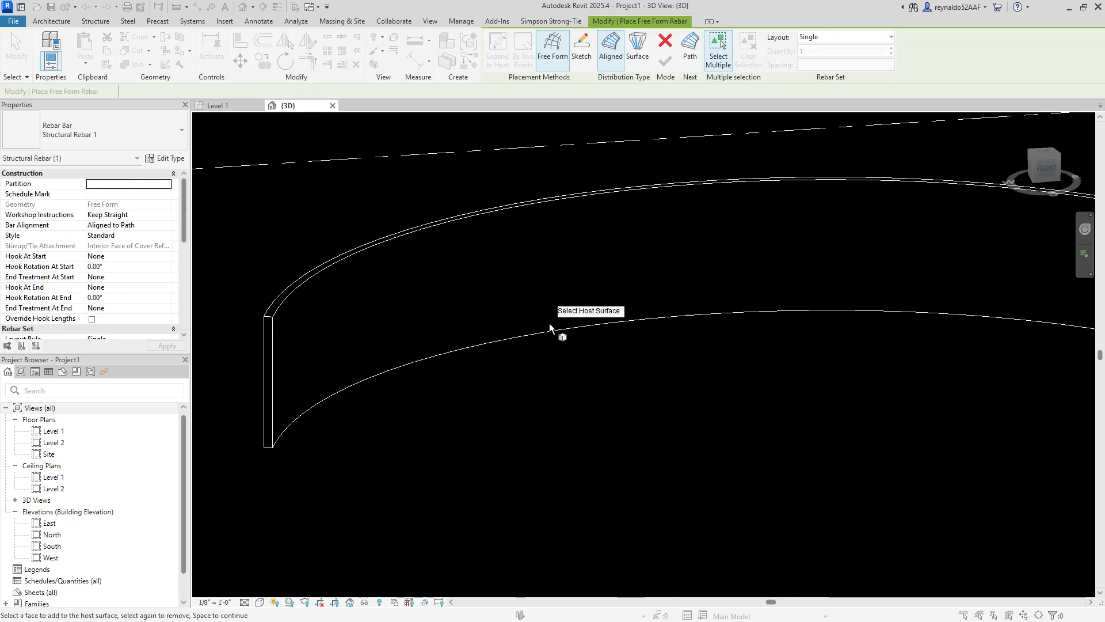
pyautogui.moveTo(685, 375); pyautogui.dragTo(728, 415, button='middle')
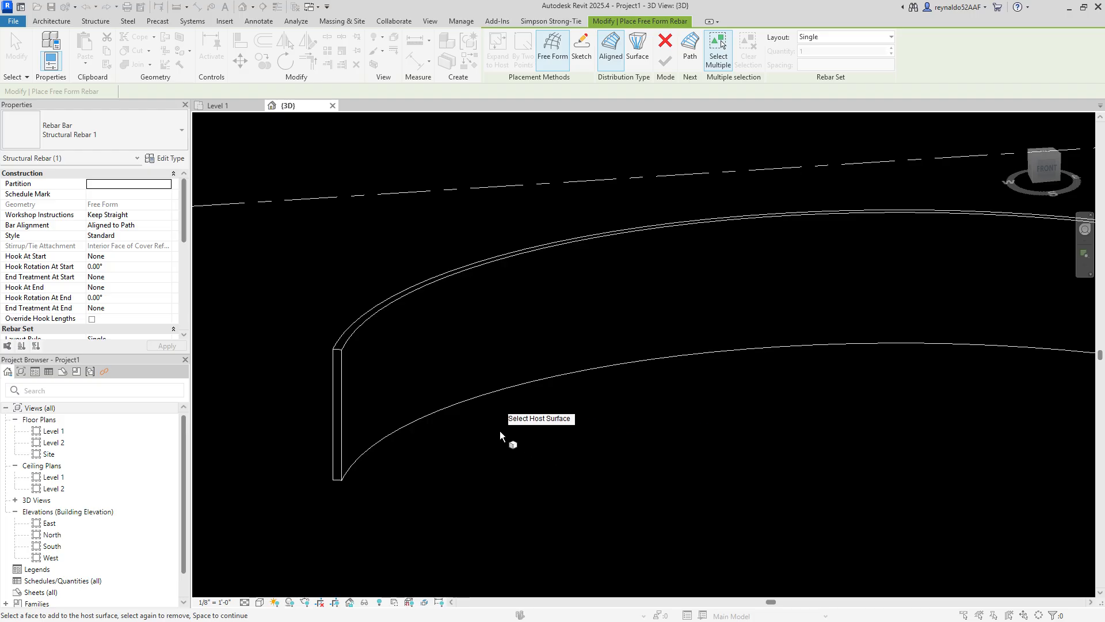
pyautogui.click(342, 413)
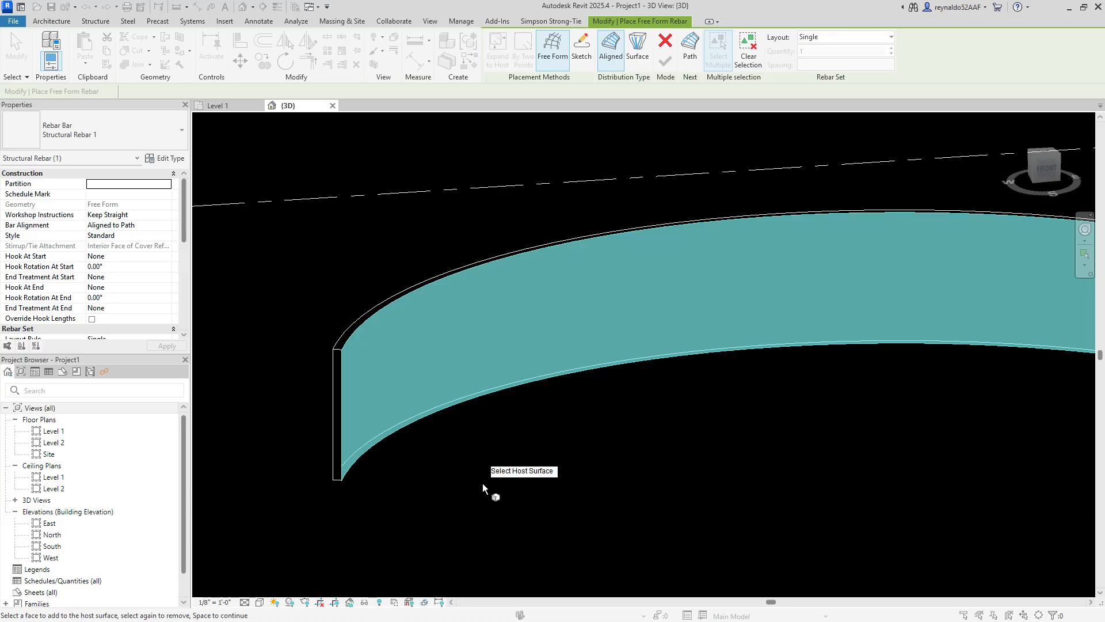
pyautogui.press('space')
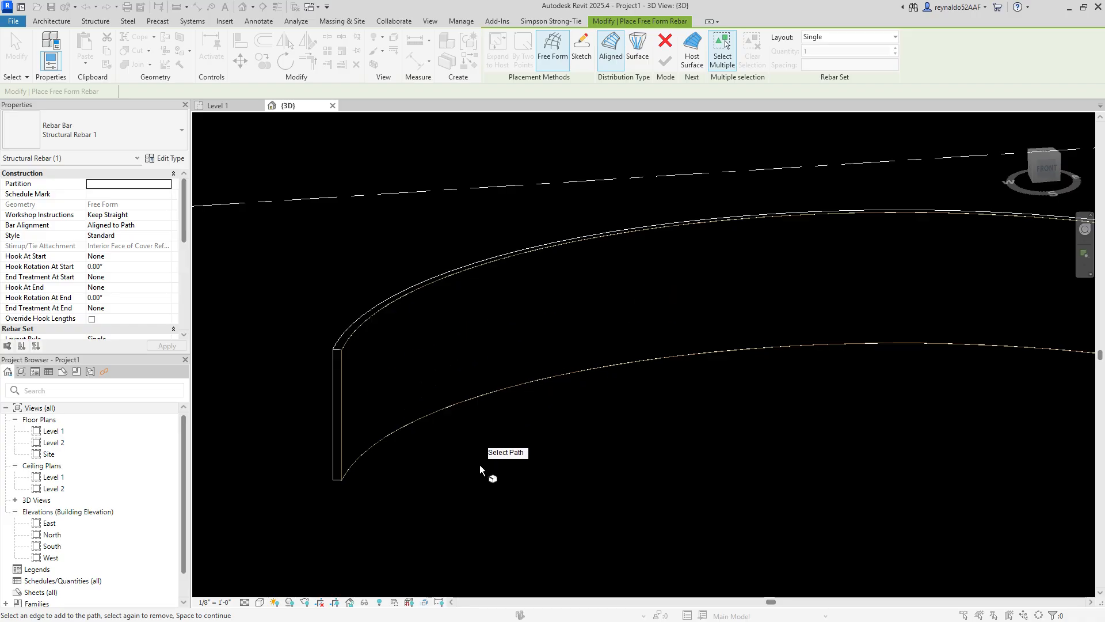
# Step: Use the concave face's bottom edge as the path and finish the single vertical bar
pyautogui.scroll(-2, 479, 465)
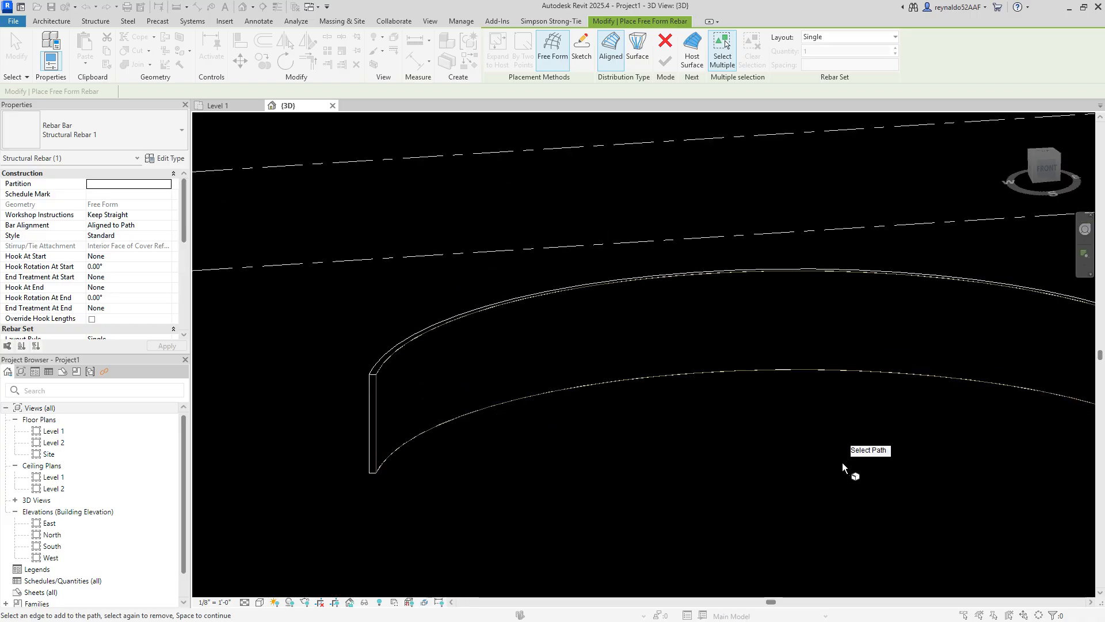
pyautogui.moveTo(870, 450); pyautogui.dragTo(761, 444, button='middle')
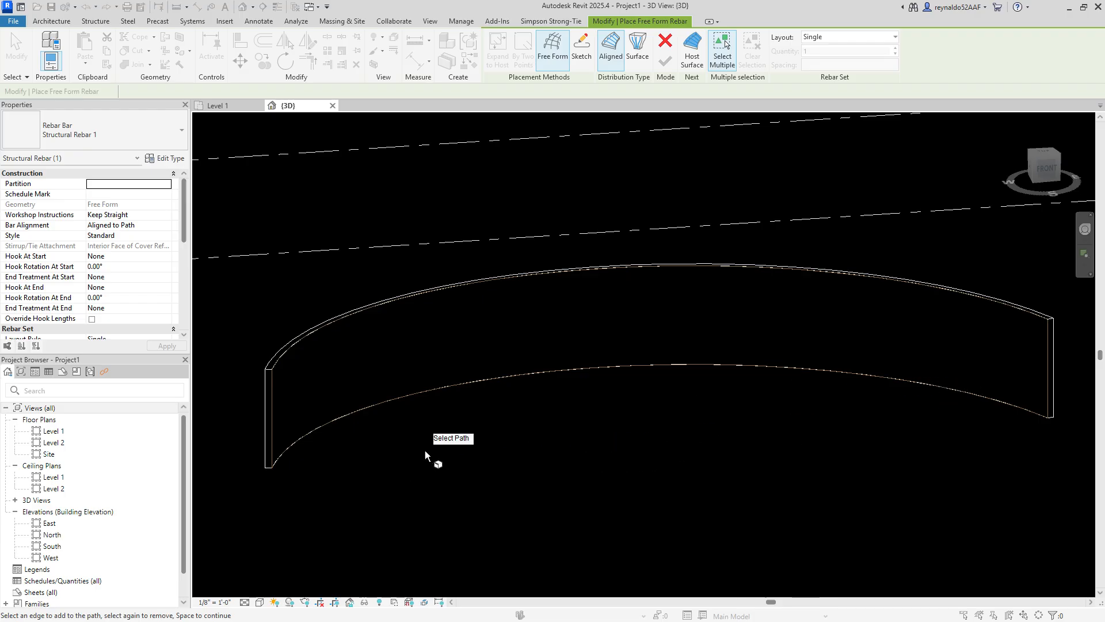
pyautogui.scroll(2, 308, 458)
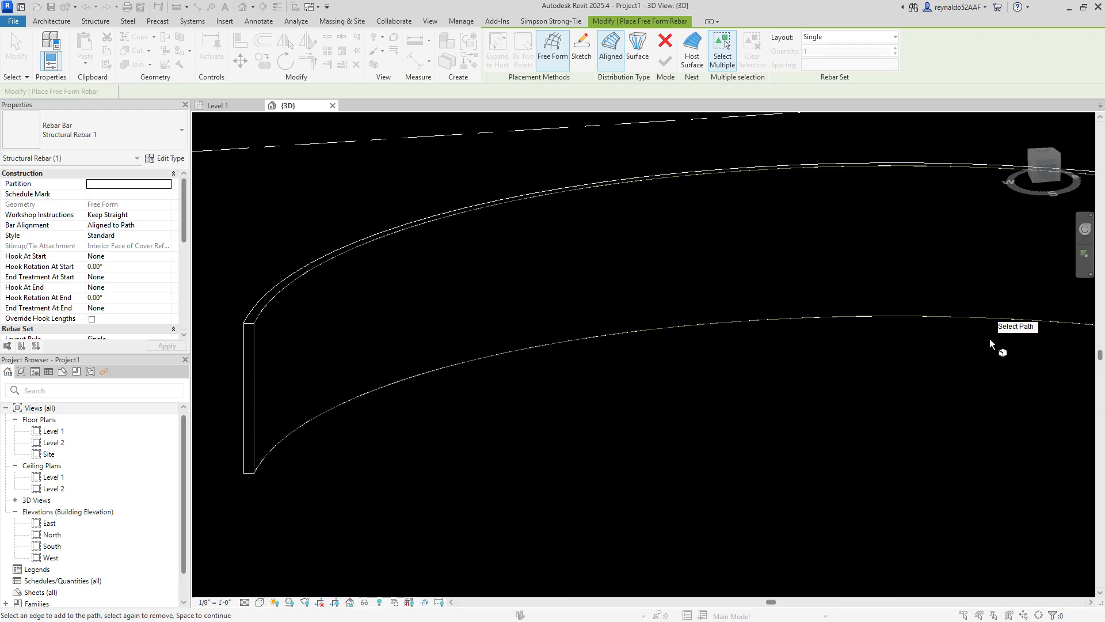
pyautogui.click(388, 388)
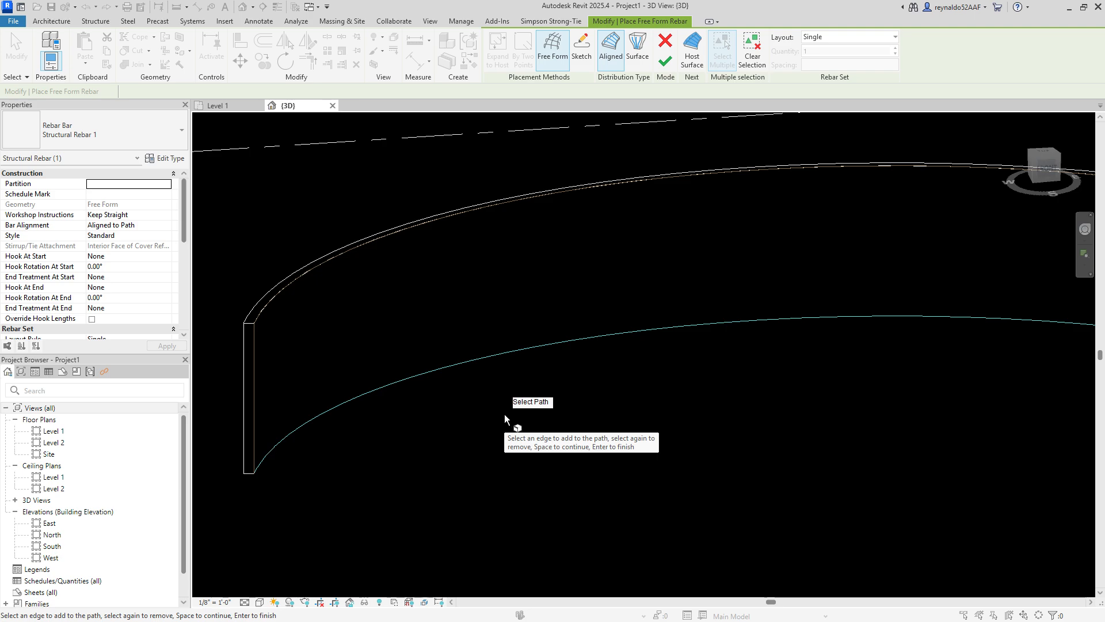
pyautogui.click(665, 63)
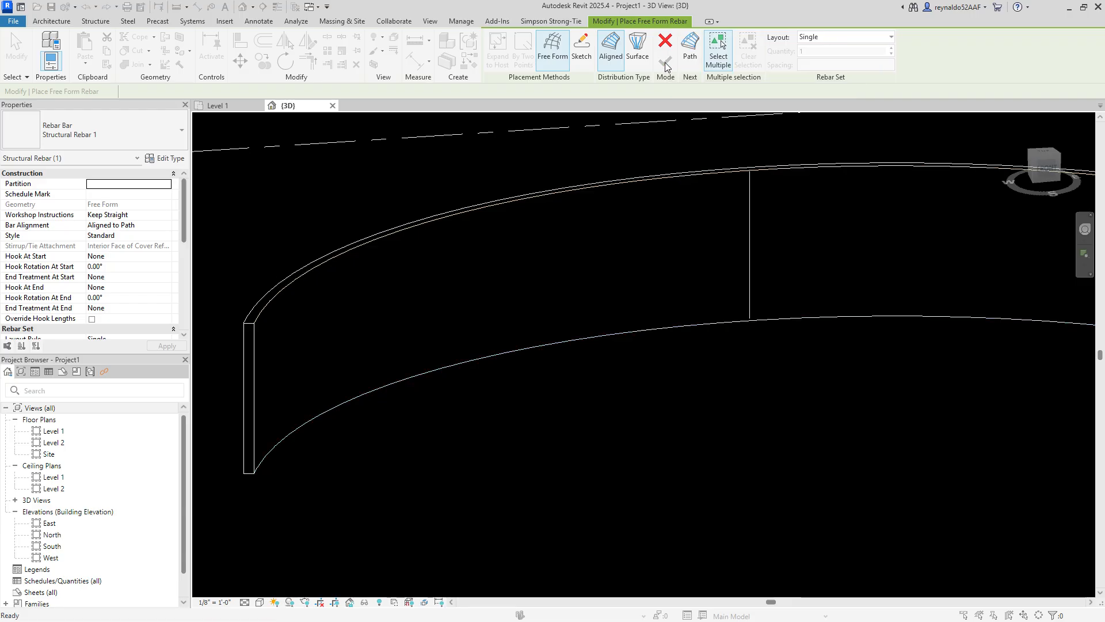
pyautogui.scroll(-2, 700, 390)
pyautogui.moveTo(738, 400); pyautogui.dragTo(605, 420, button='middle')
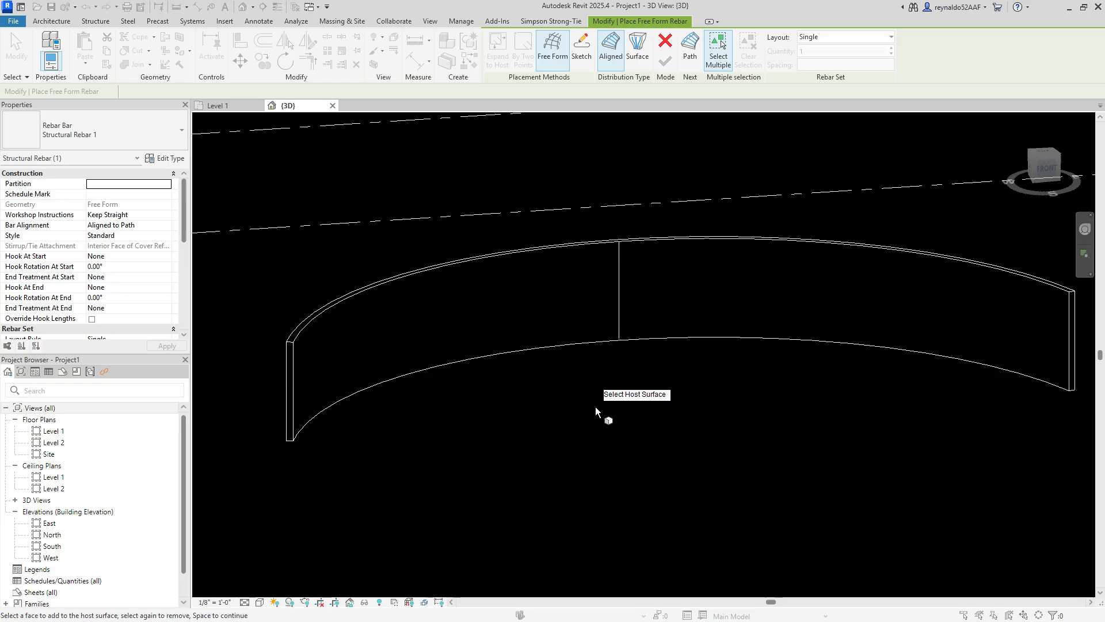
pyautogui.press('Escape')
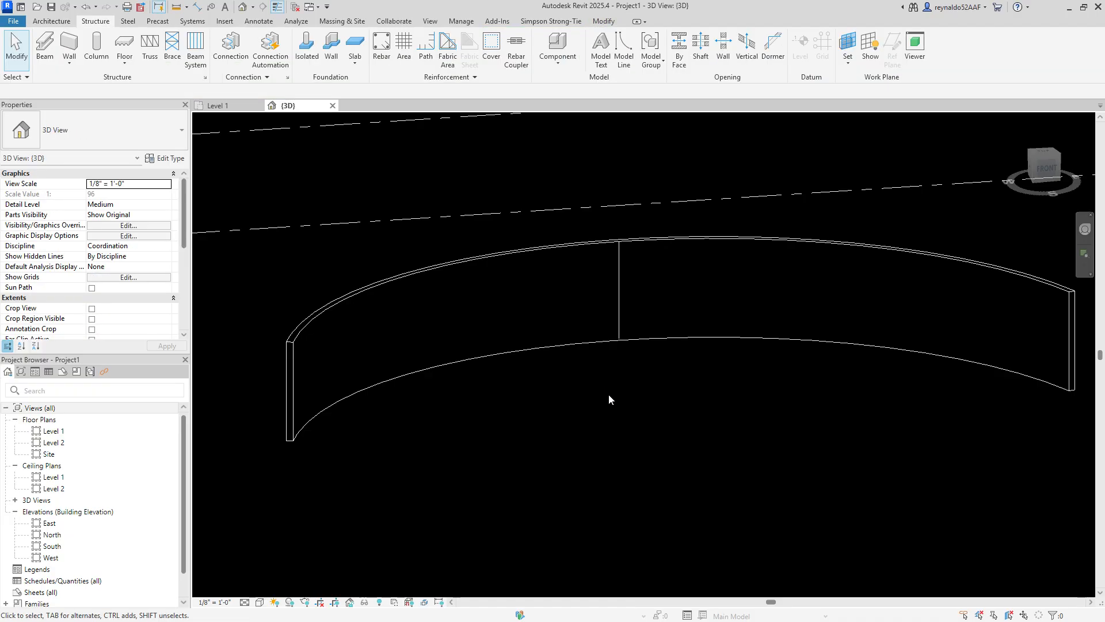
# Step: Set the vertical bar's layout to Maximum Spacing with a spacing of 12 inches
pyautogui.click(622, 309)
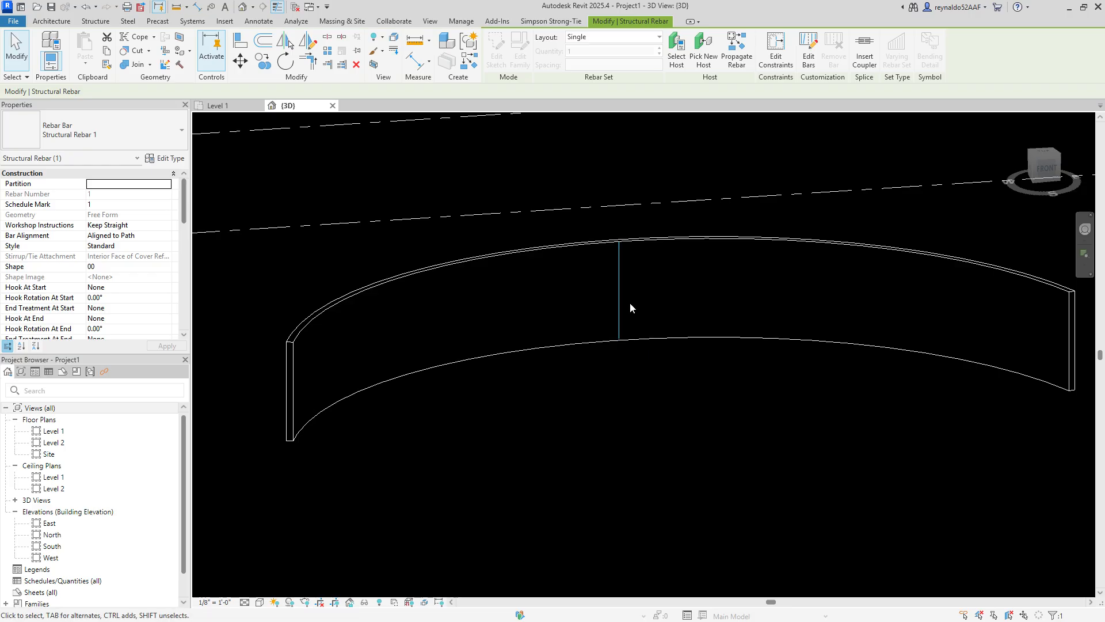
pyautogui.click(659, 38)
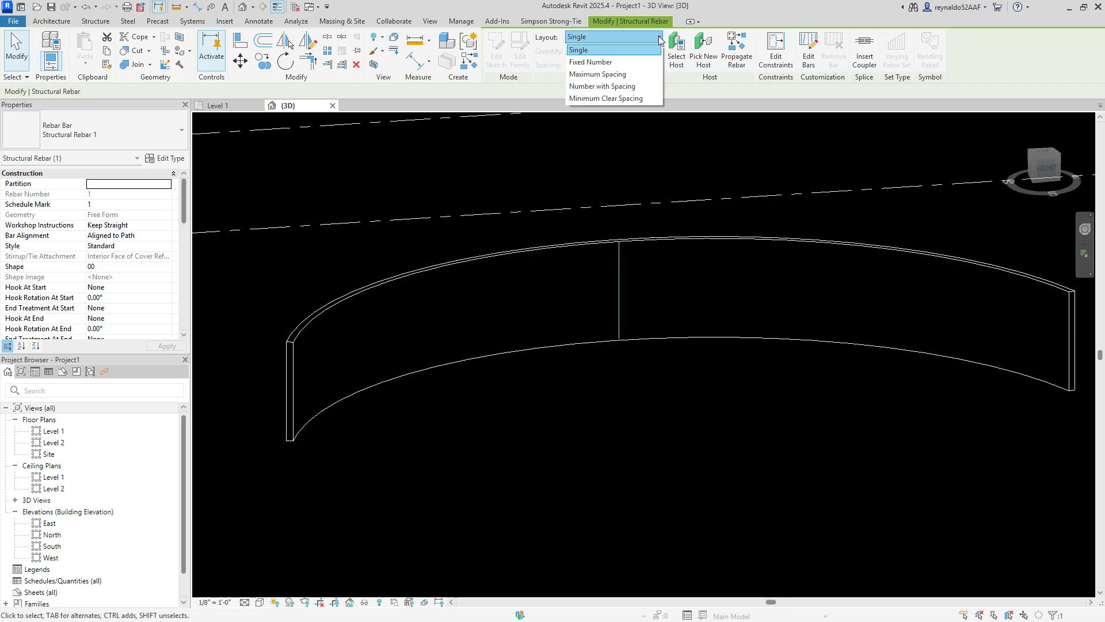
pyautogui.click(622, 78)
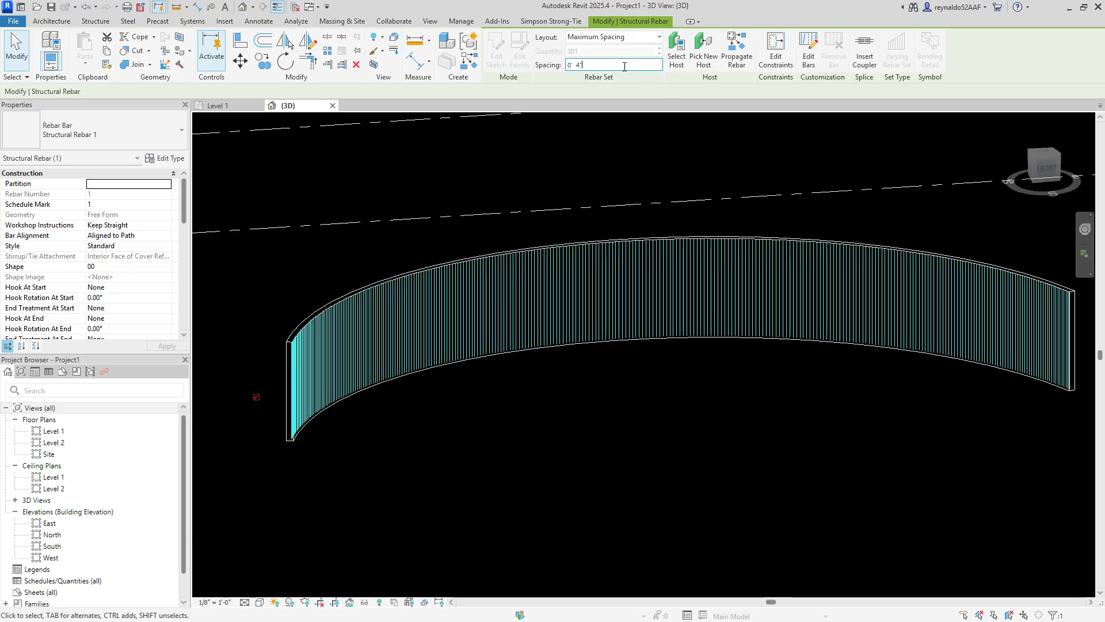
pyautogui.click(624, 65)
pyautogui.write('12')
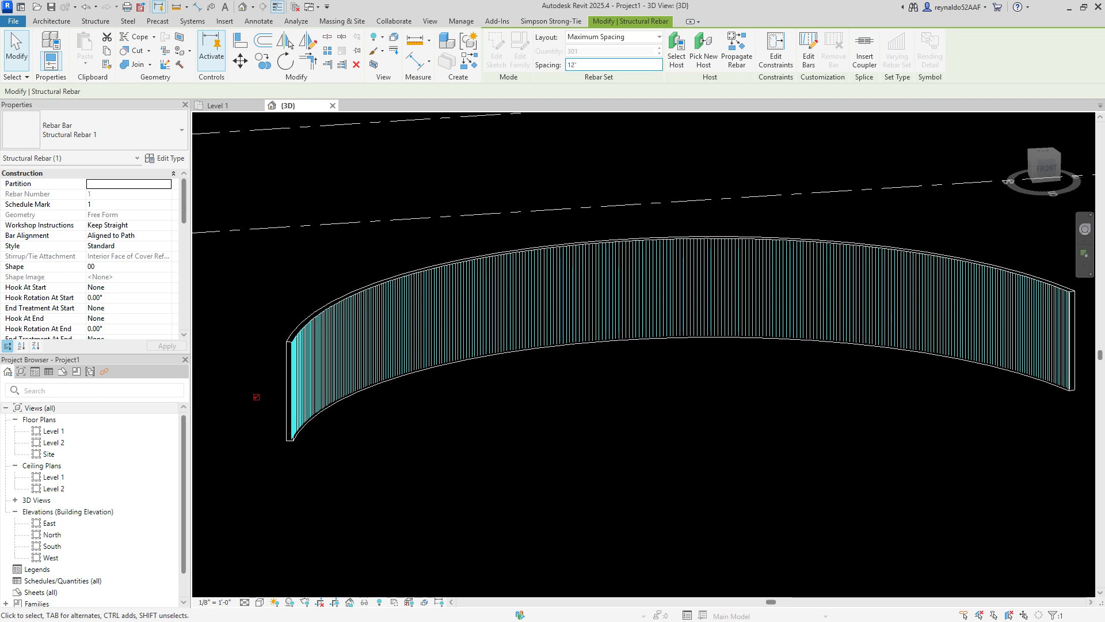
pyautogui.press('Return')
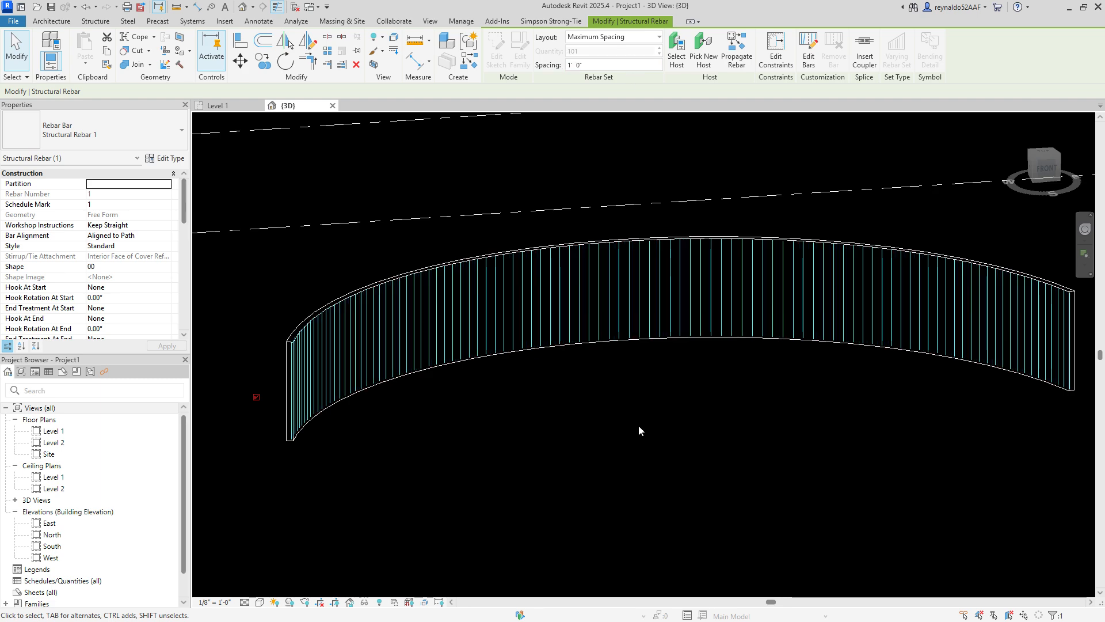
pyautogui.click(636, 410)
# Step: Examine in 3D how the vertical bars are distributed along the concave face and near the wall's end
pyautogui.moveTo(636, 406)
pyautogui.mouseDown(button='middle')
pyautogui.moveTo(577, 389)
pyautogui.moveTo(643, 392)
pyautogui.mouseUp(button='middle')
pyautogui.scroll(-1, 381, 385)
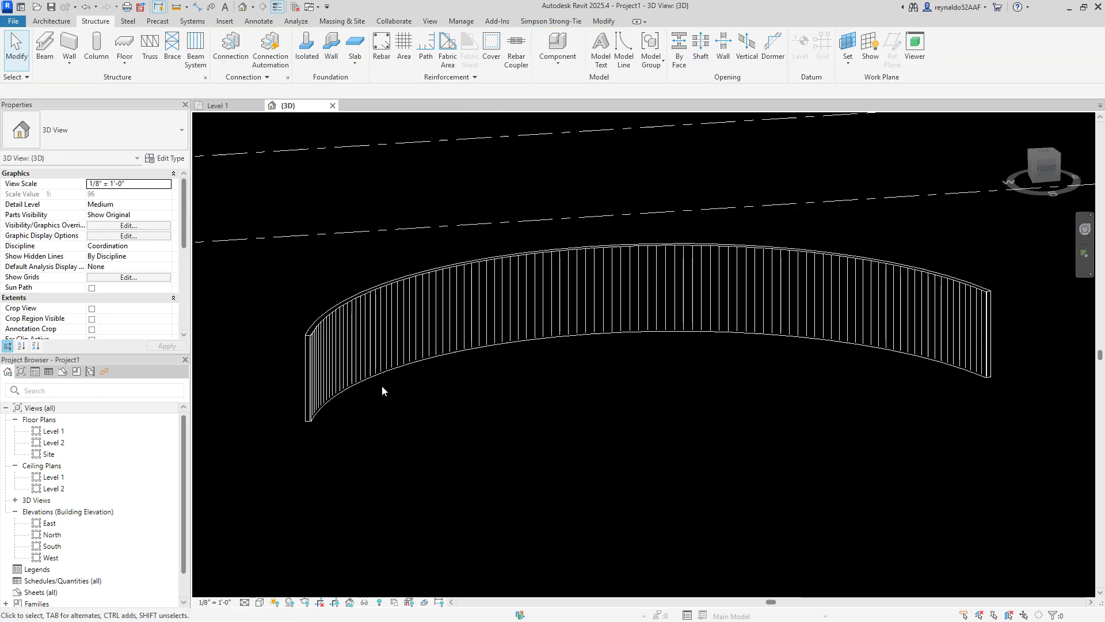
pyautogui.scroll(4, 315, 353)
pyautogui.scroll(3, 316, 352)
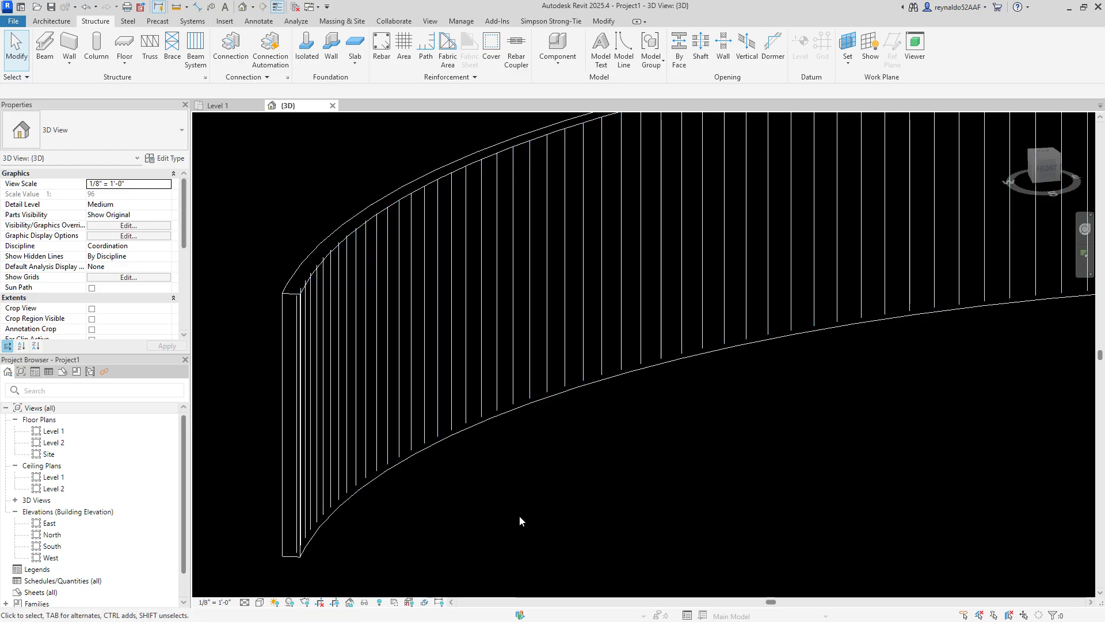
pyautogui.scroll(3, 266, 288)
pyautogui.scroll(-4, 356, 259)
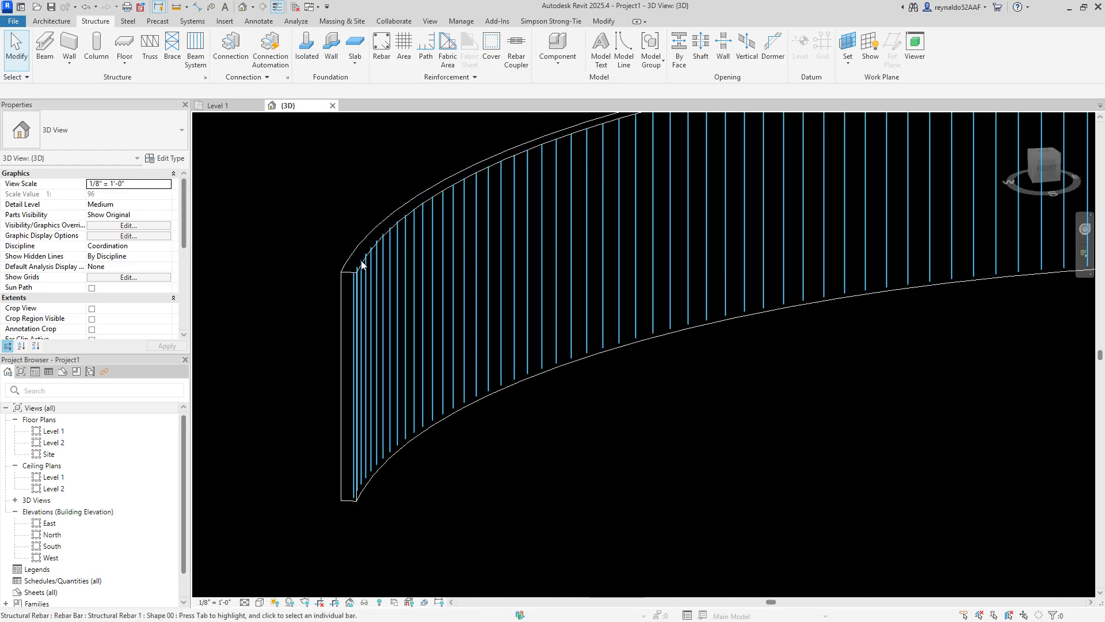
pyautogui.scroll(-2, 554, 466)
pyautogui.moveTo(622, 474); pyautogui.dragTo(576, 467, button='middle')
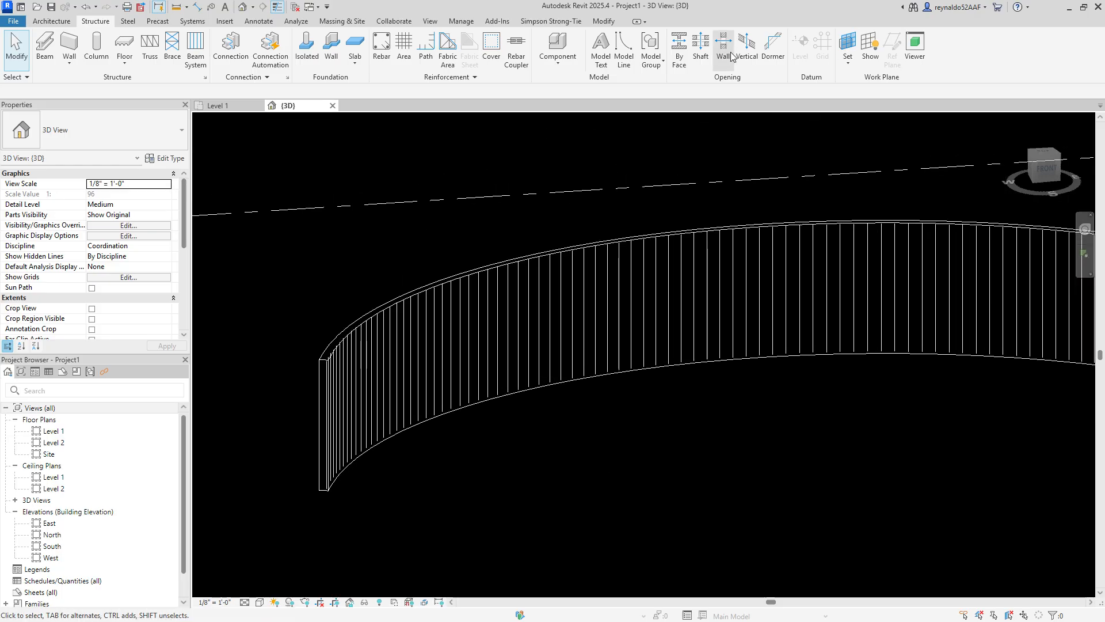
# Step: Place a single aligned free form bar on the wall's convex face, using that face's bottom edge as the path
pyautogui.click(381, 49)
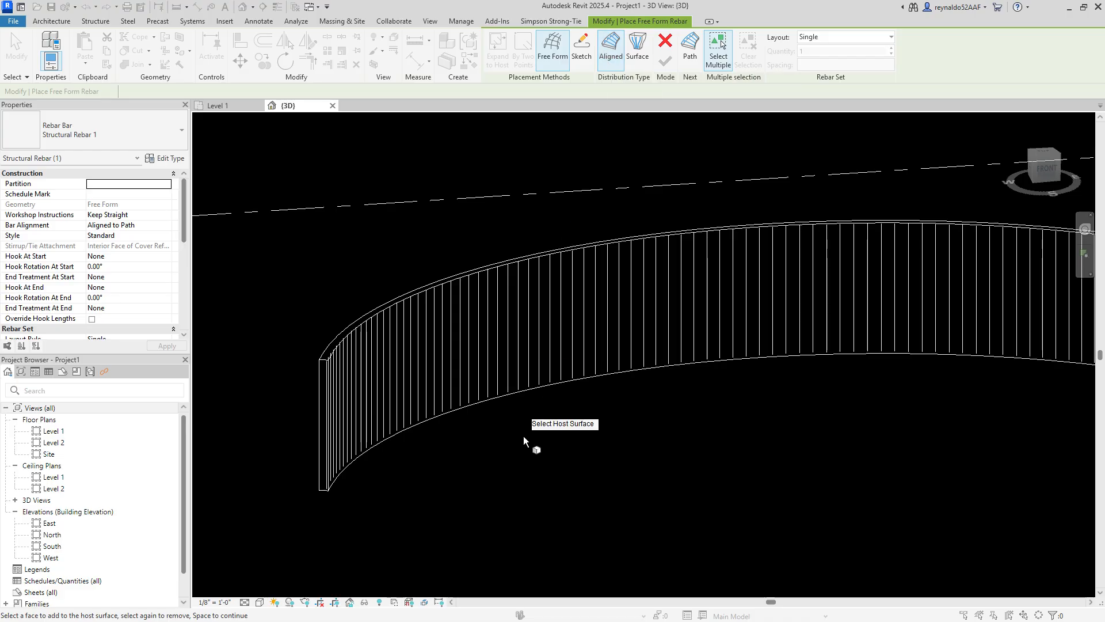
pyautogui.moveTo(479, 510); pyautogui.dragTo(506, 495, button='middle')
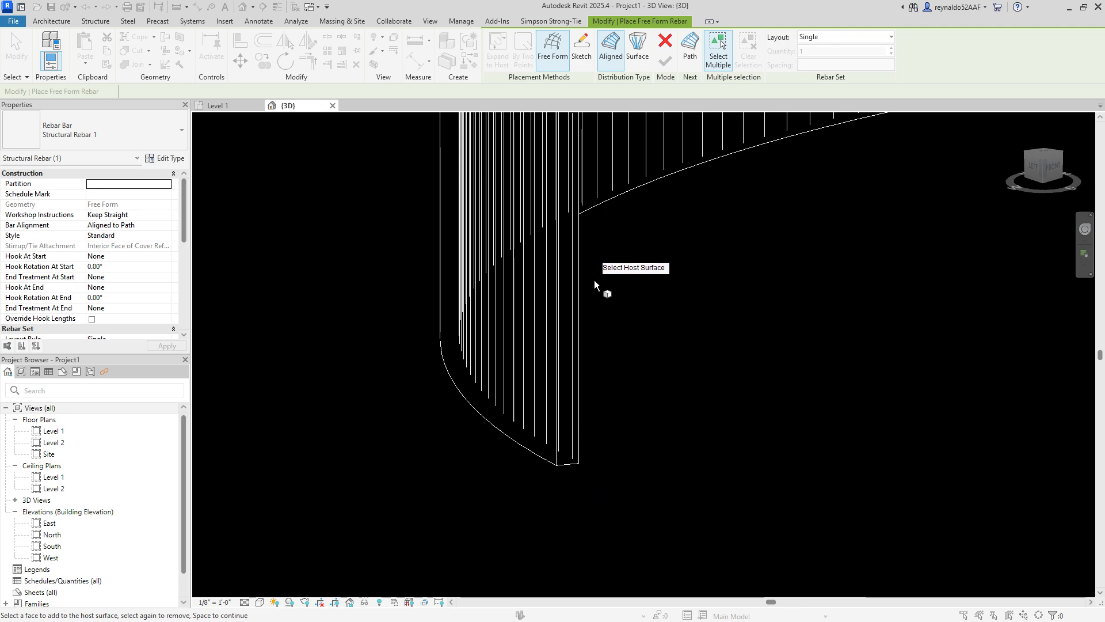
pyautogui.click(554, 459)
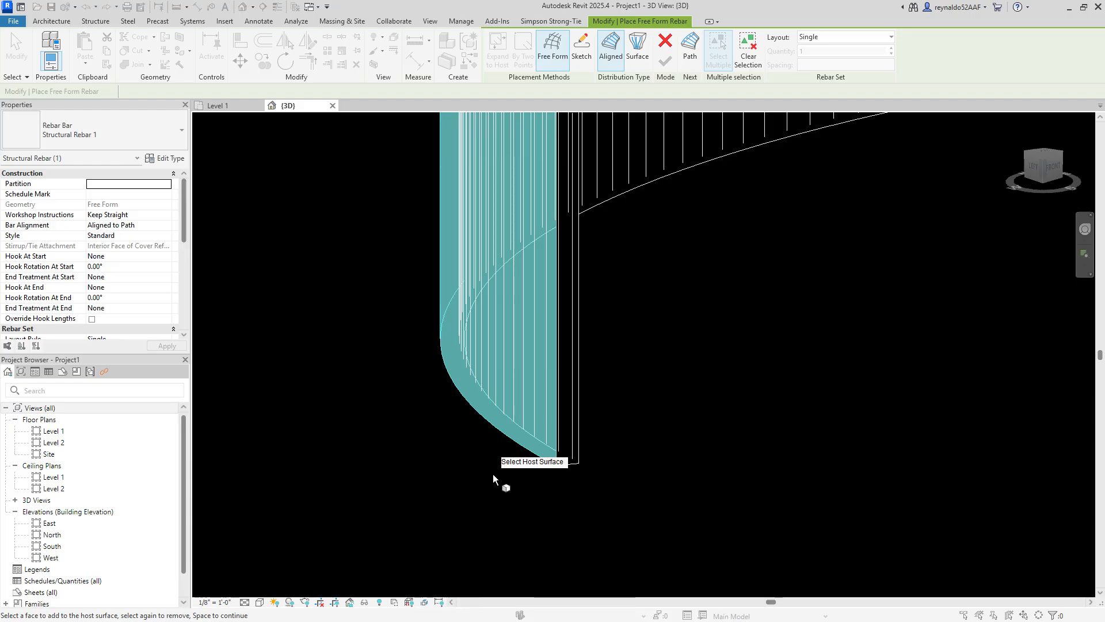
pyautogui.press('space')
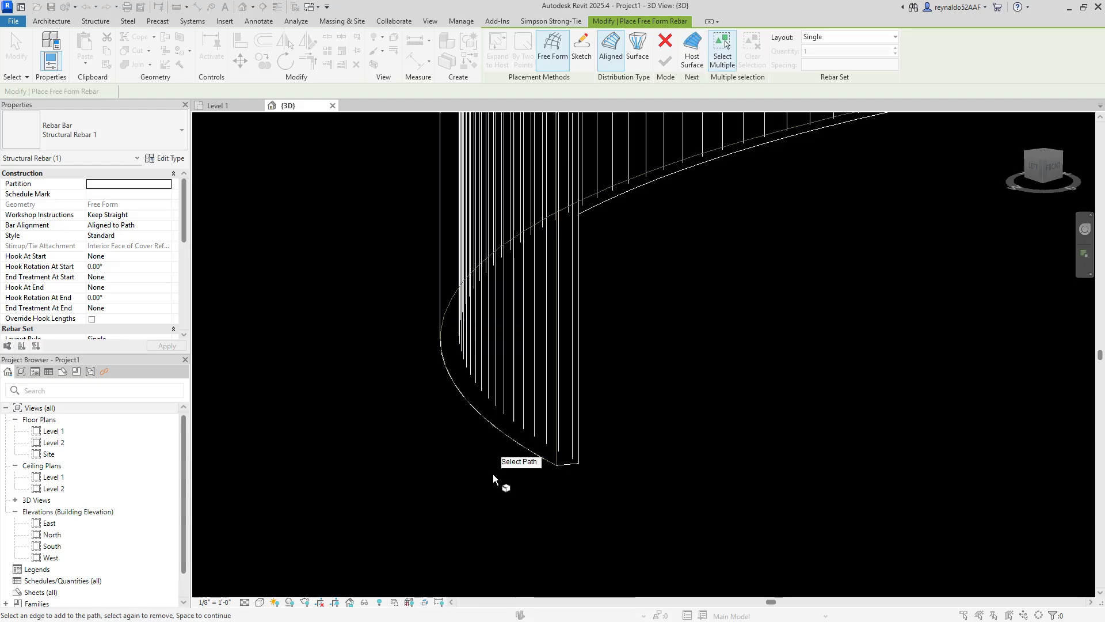
pyautogui.click(498, 435)
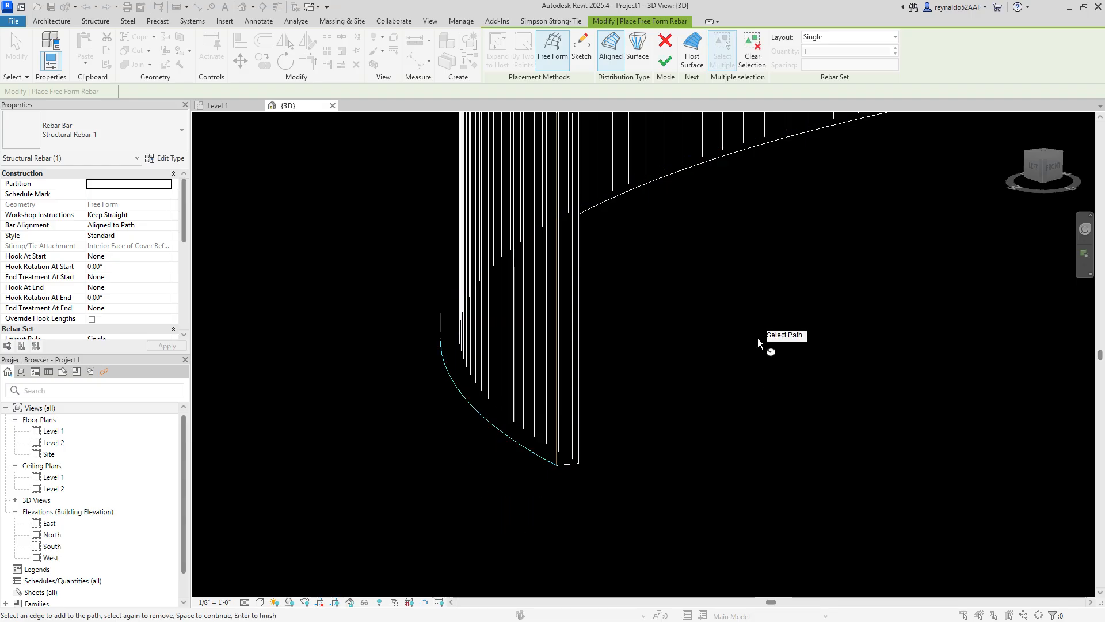
pyautogui.click(667, 62)
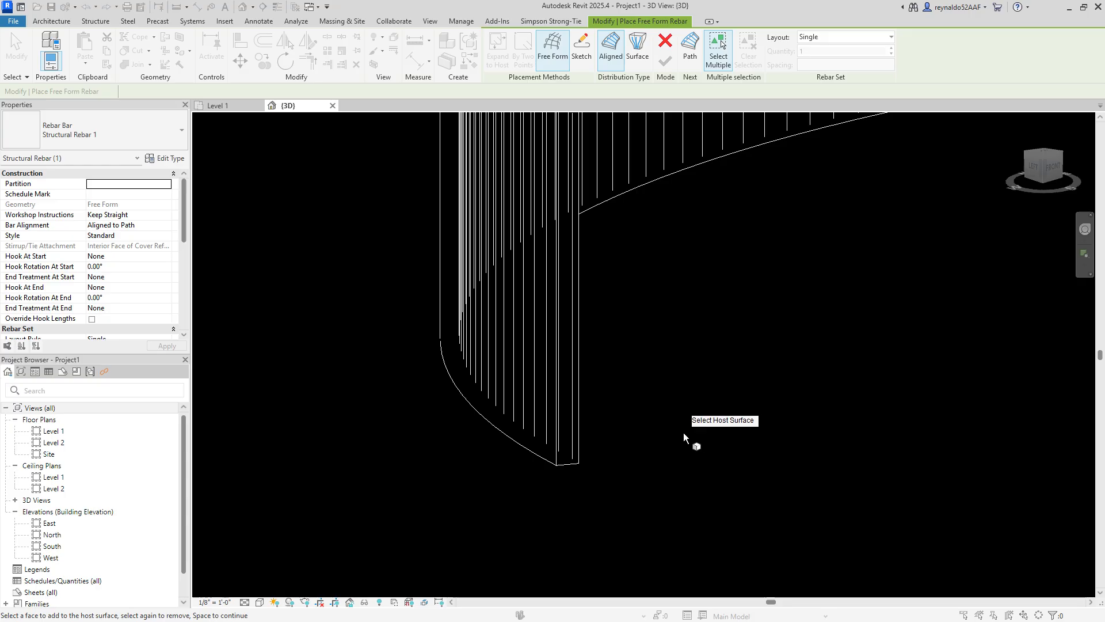
pyautogui.press('space')
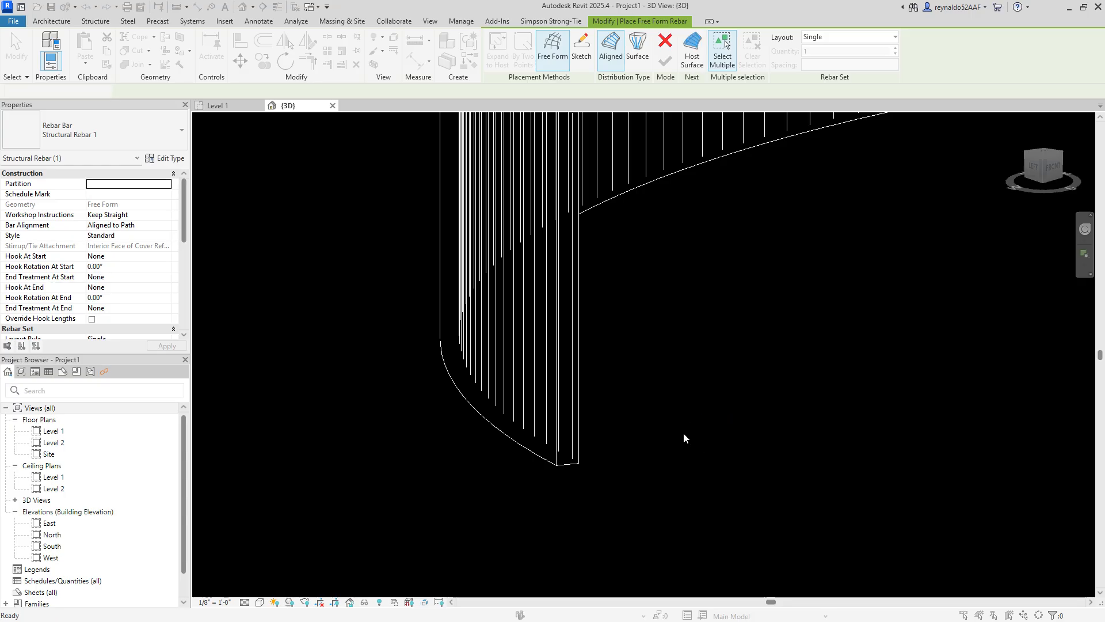
# Step: Set the layout of the new convex-face vertical bar to Maximum Spacing with a spacing of 12 inches
pyautogui.press('Escape')
pyautogui.keyDown('shift'); pyautogui.moveTo(563, 456); pyautogui.dragTo(741, 513, button='middle'); pyautogui.keyUp('shift')
pyautogui.scroll(3, 691, 457)
pyautogui.scroll(2, 691, 457)
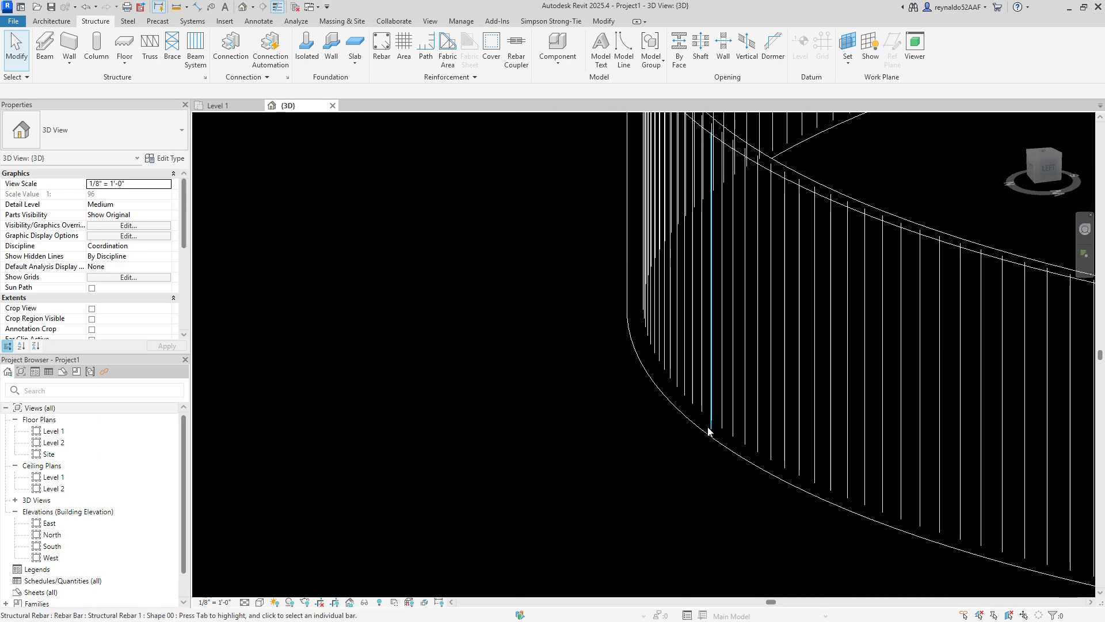
pyautogui.click(711, 429)
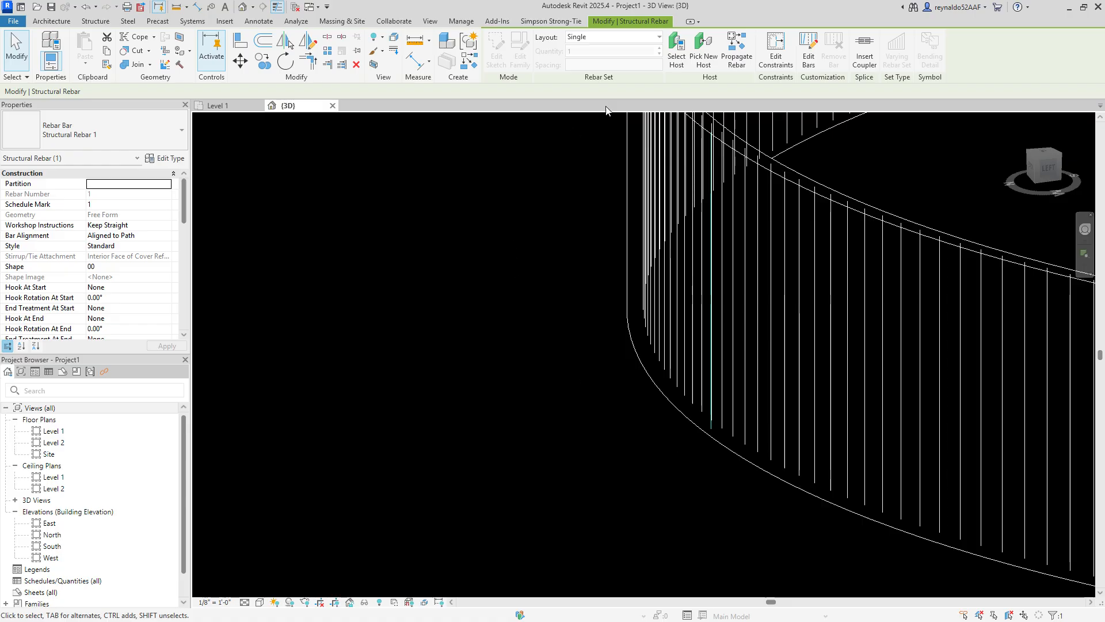
pyautogui.click(661, 38)
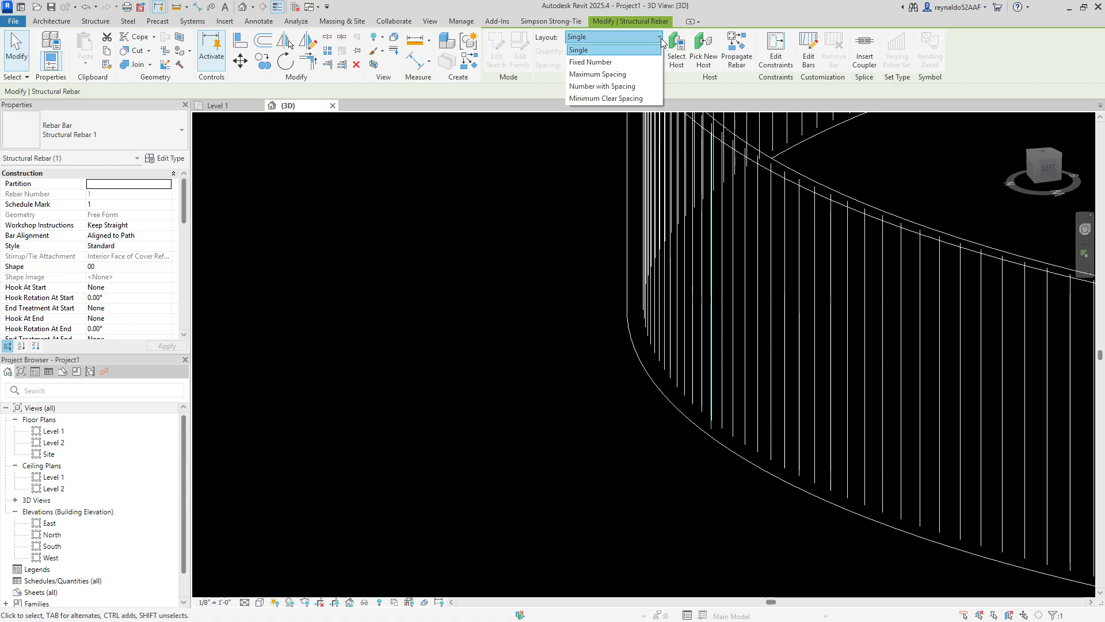
pyautogui.click(633, 75)
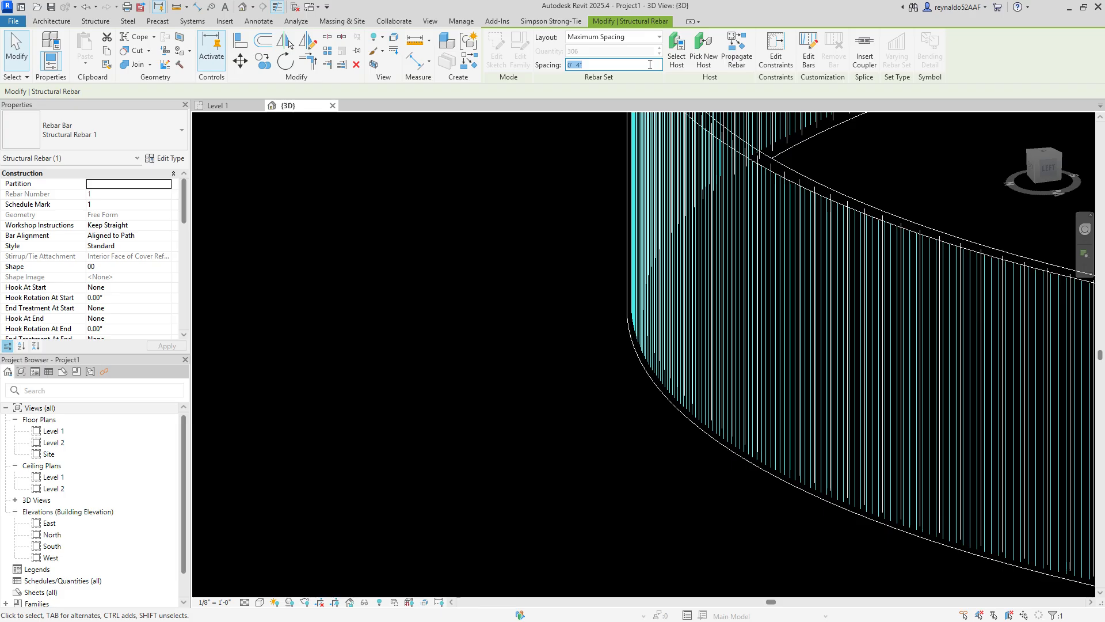
pyautogui.write('12')
pyautogui.press('Return')
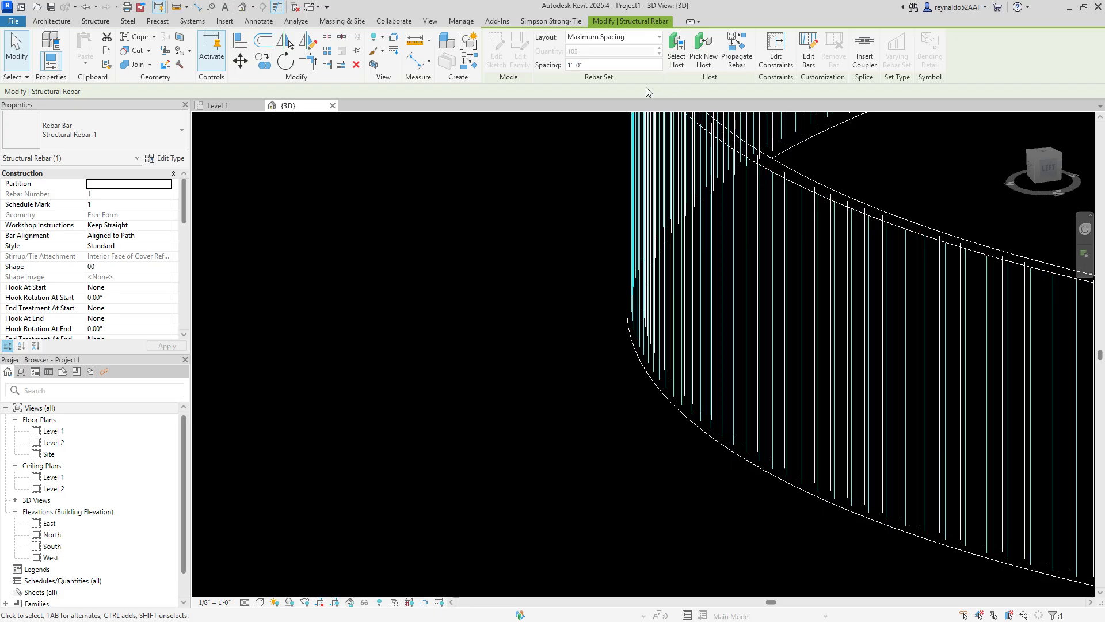
pyautogui.press('Escape')
# Step: Examine the vertical bar sets on both wall faces in 3D and in the Level 1 floor plan
pyautogui.scroll(-5, 514, 340)
pyautogui.keyDown('shift'); pyautogui.moveTo(514, 345); pyautogui.dragTo(846, 414, button='middle'); pyautogui.keyUp('shift')
pyautogui.scroll(2, 551, 290)
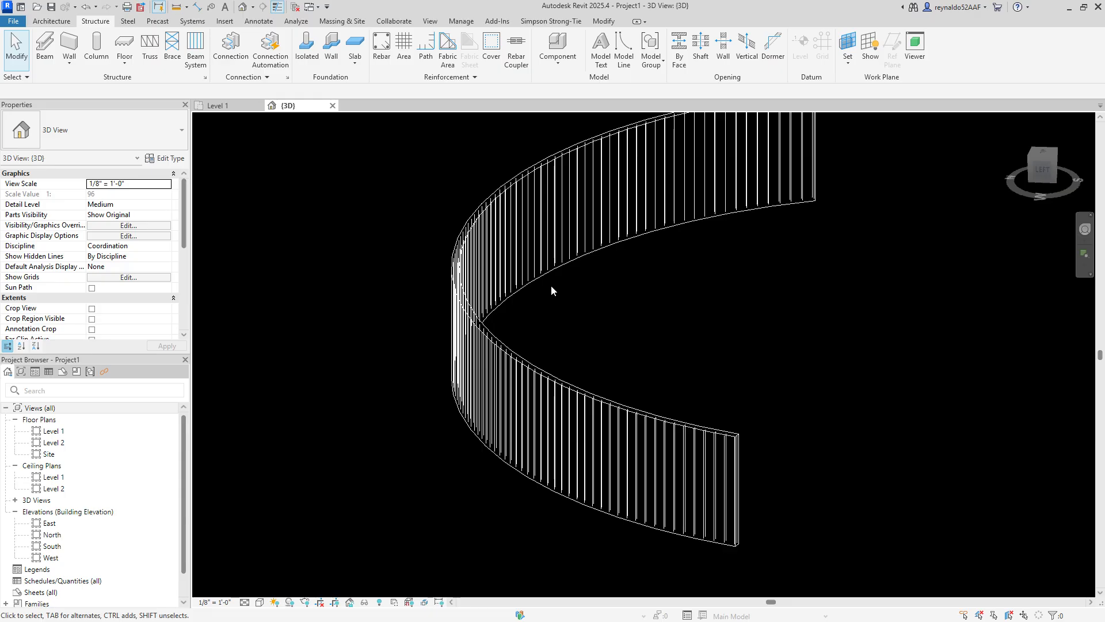
pyautogui.moveTo(690, 297); pyautogui.dragTo(606, 322, button='middle')
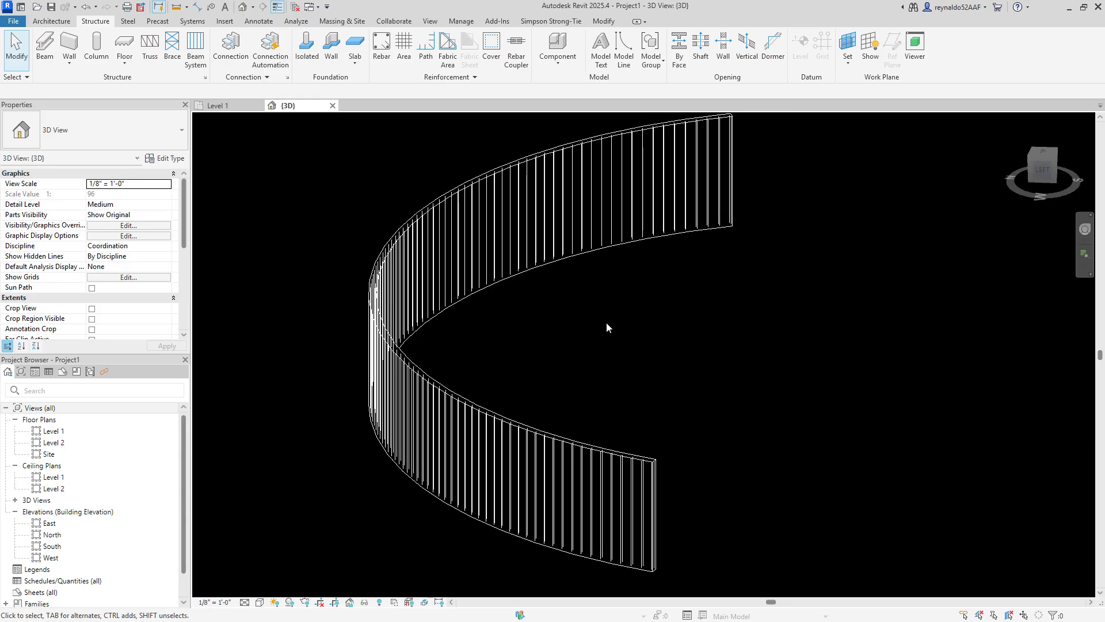
pyautogui.click(219, 111)
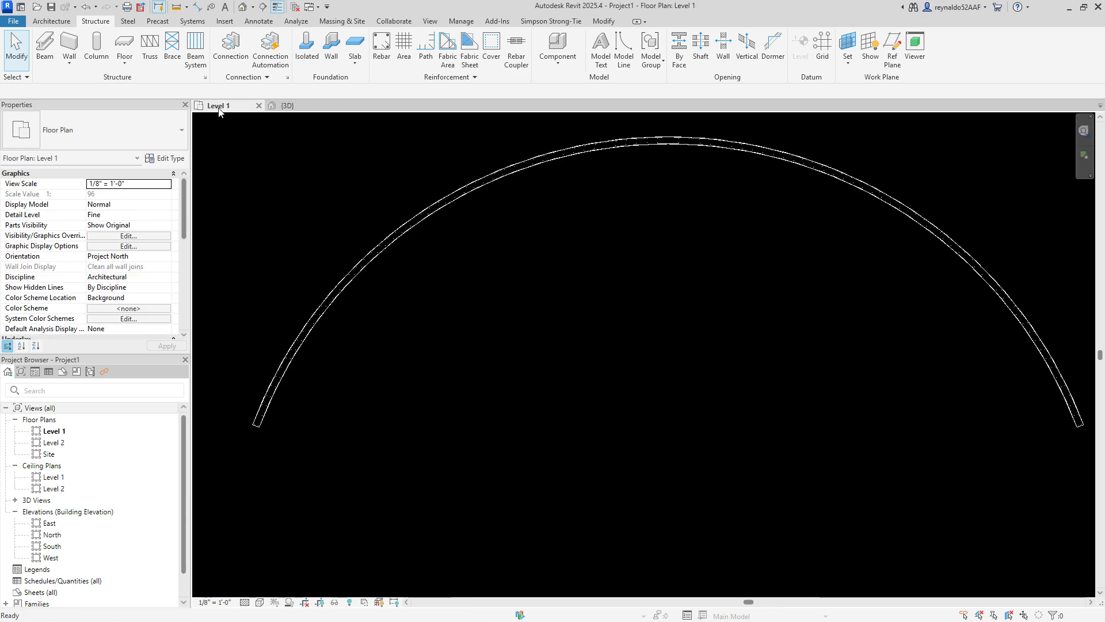
pyautogui.scroll(5, 604, 333)
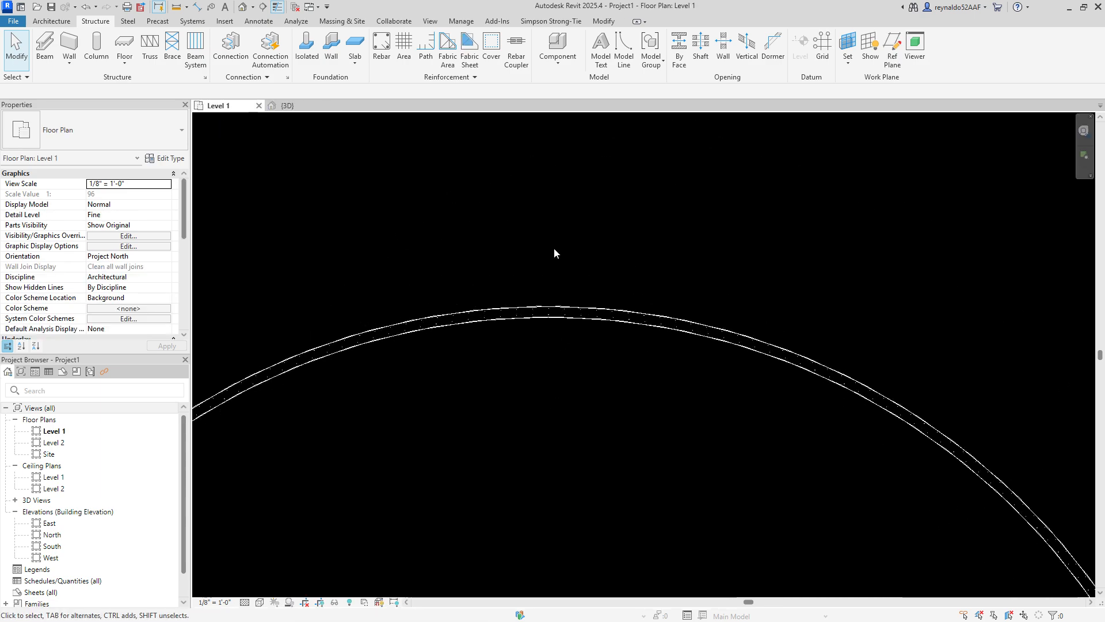
pyautogui.scroll(-2, 577, 288)
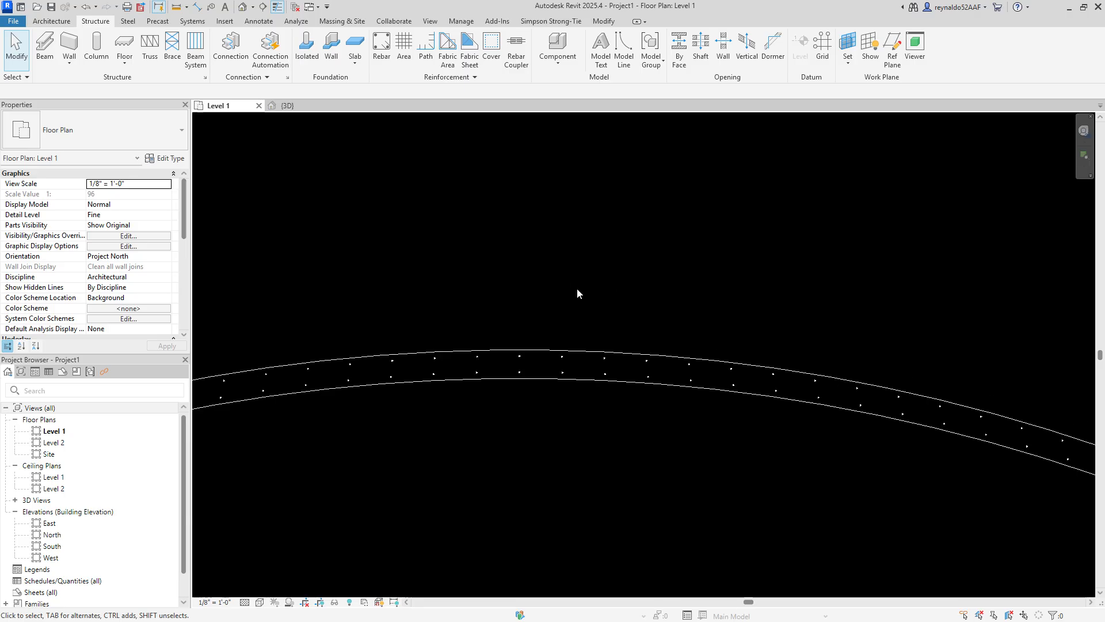
# Step: Cut a vertical section line across the wall near the arc's middle in the Level 1 plan and pull its far clip close to the cut line
pyautogui.click(262, 6)
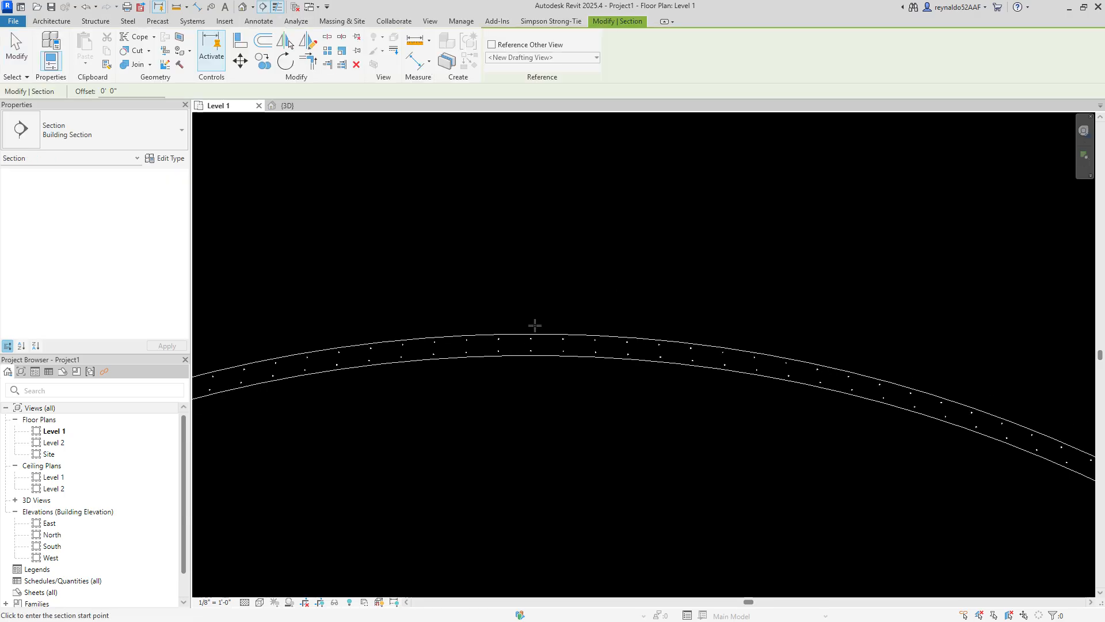
pyautogui.click(499, 419)
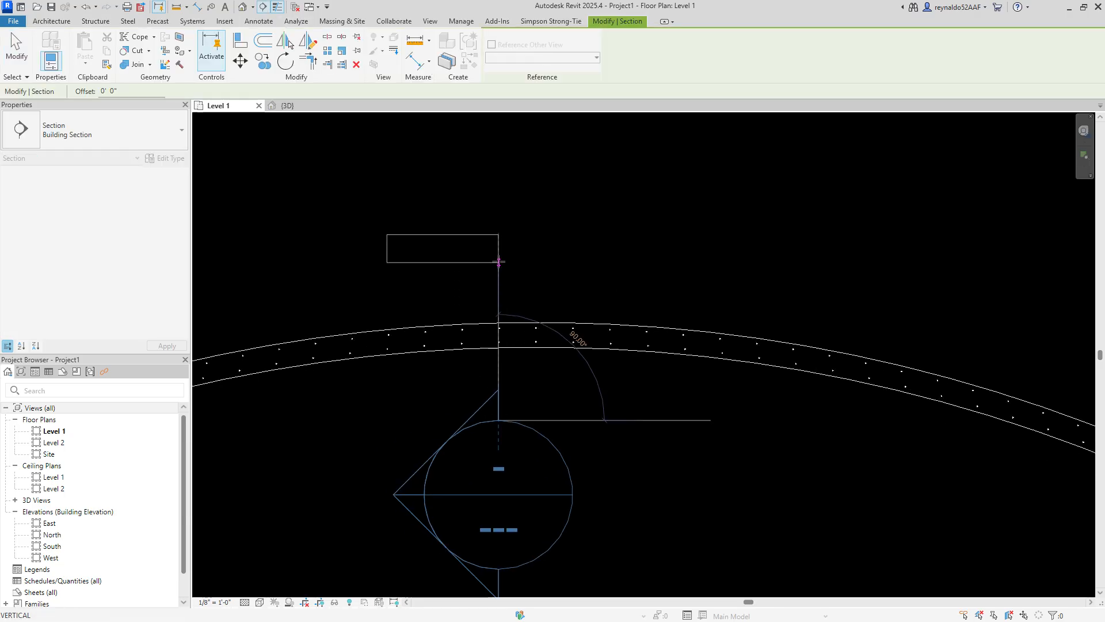
pyautogui.click(499, 250)
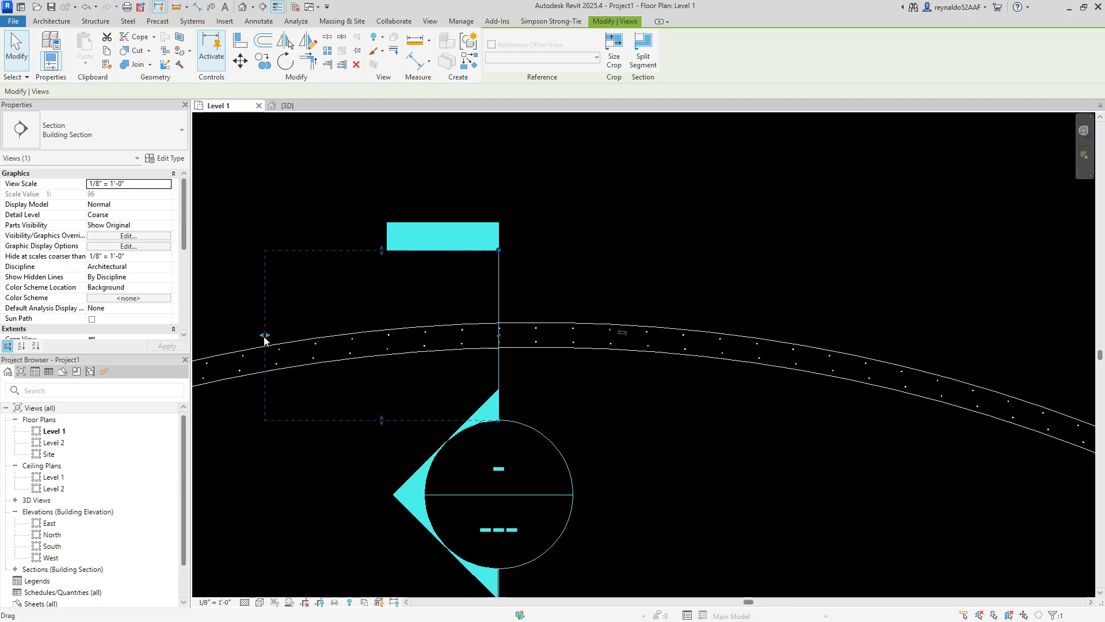
pyautogui.moveTo(265, 335); pyautogui.dragTo(496, 347)
pyautogui.scroll(3, 496, 347)
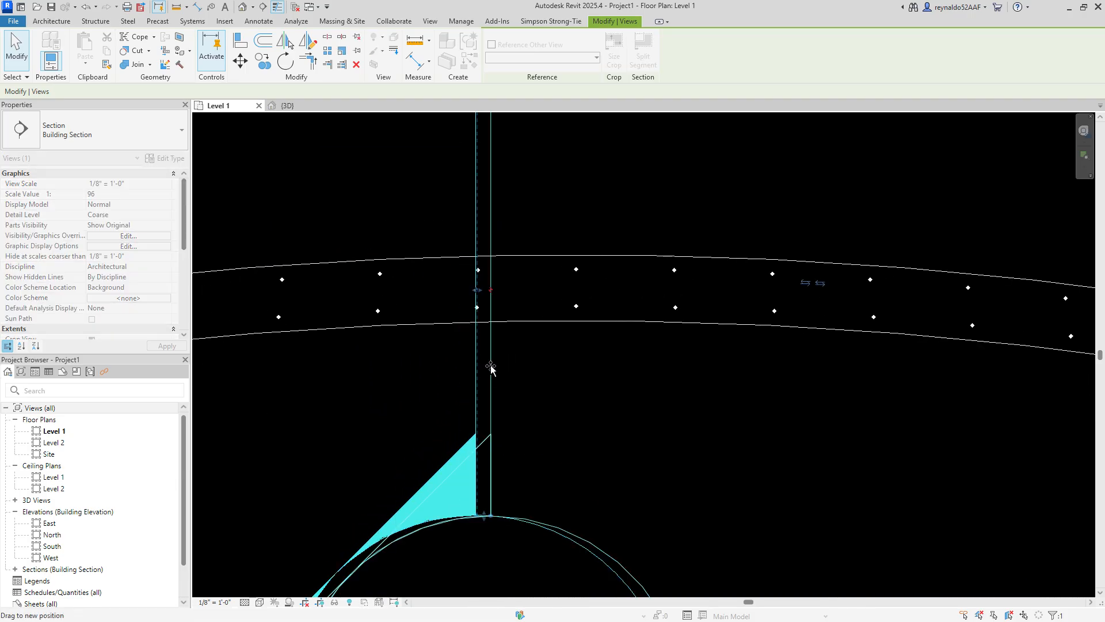
pyautogui.scroll(-3, 488, 366)
pyautogui.press('Escape')
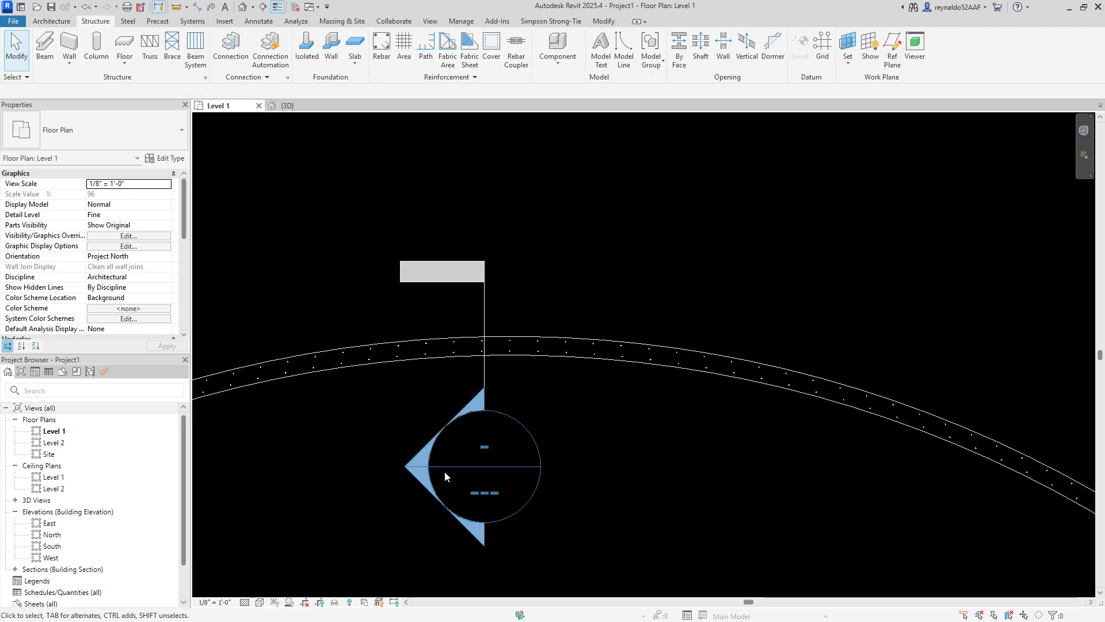
# Step: Open the new section view of the wall and set its detail level to Fine
pyautogui.doubleClick(478, 449)
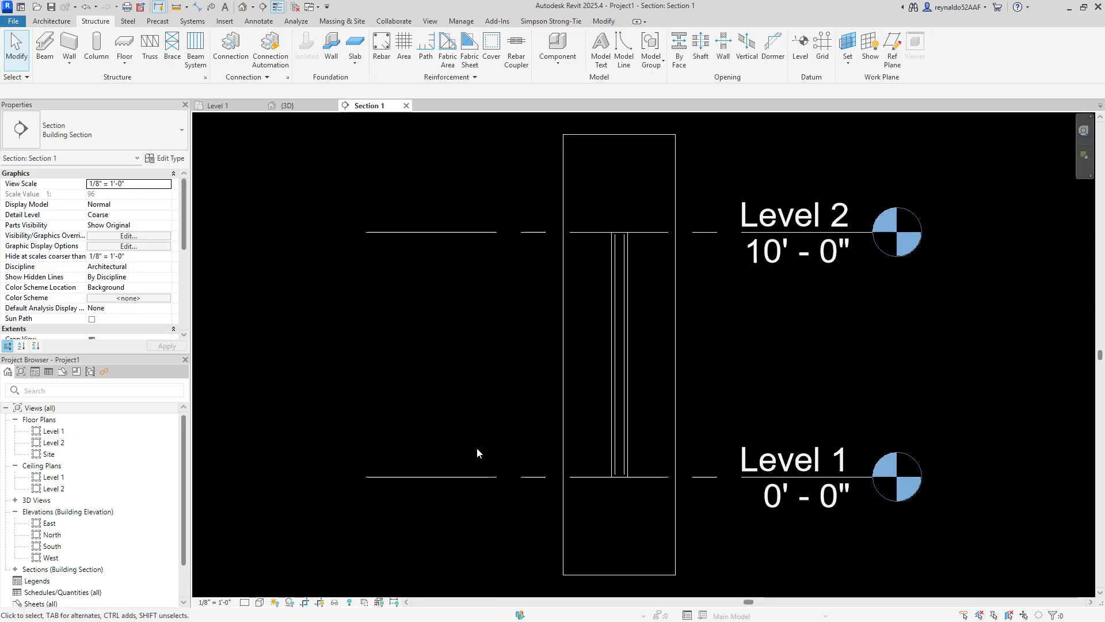
pyautogui.scroll(4, 622, 443)
pyautogui.moveTo(613, 460); pyautogui.dragTo(613, 430, button='middle')
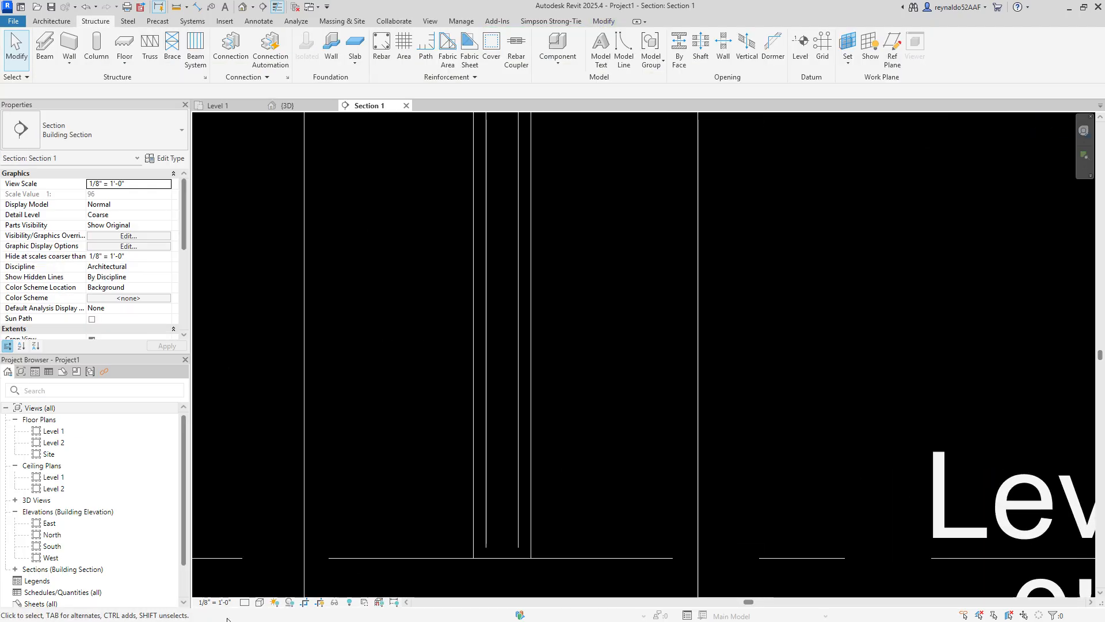
pyautogui.click(245, 602)
pyautogui.click(259, 588)
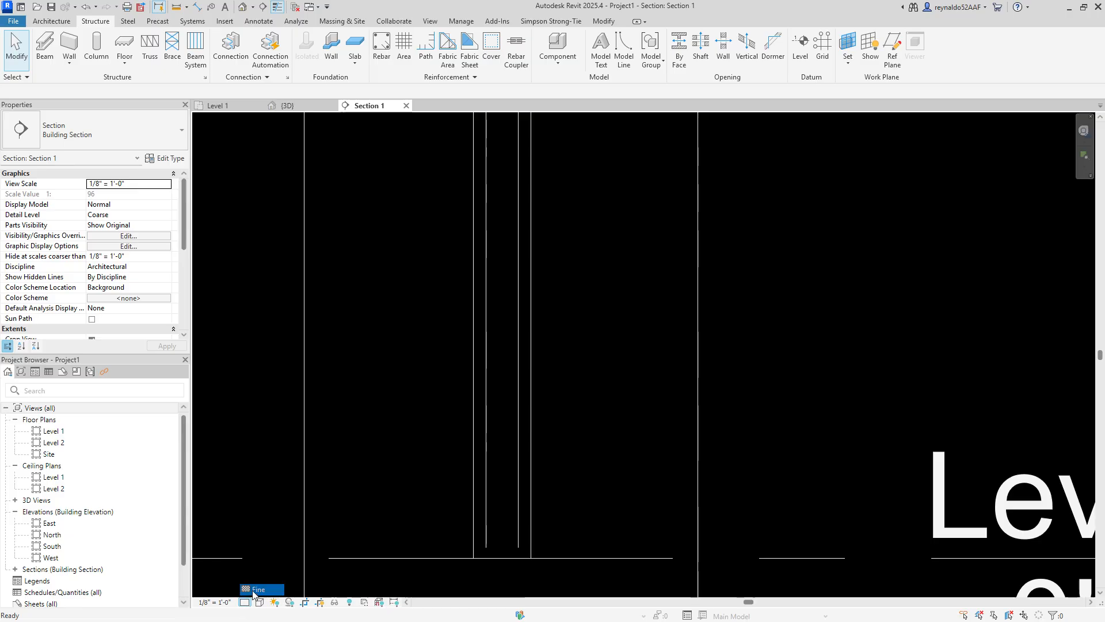
# Step: Assign Rebar Cover 2 <0' - 1 1/2"> to the wall's concave face in the section view
pyautogui.scroll(-2, 540, 552)
pyautogui.scroll(-3, 540, 552)
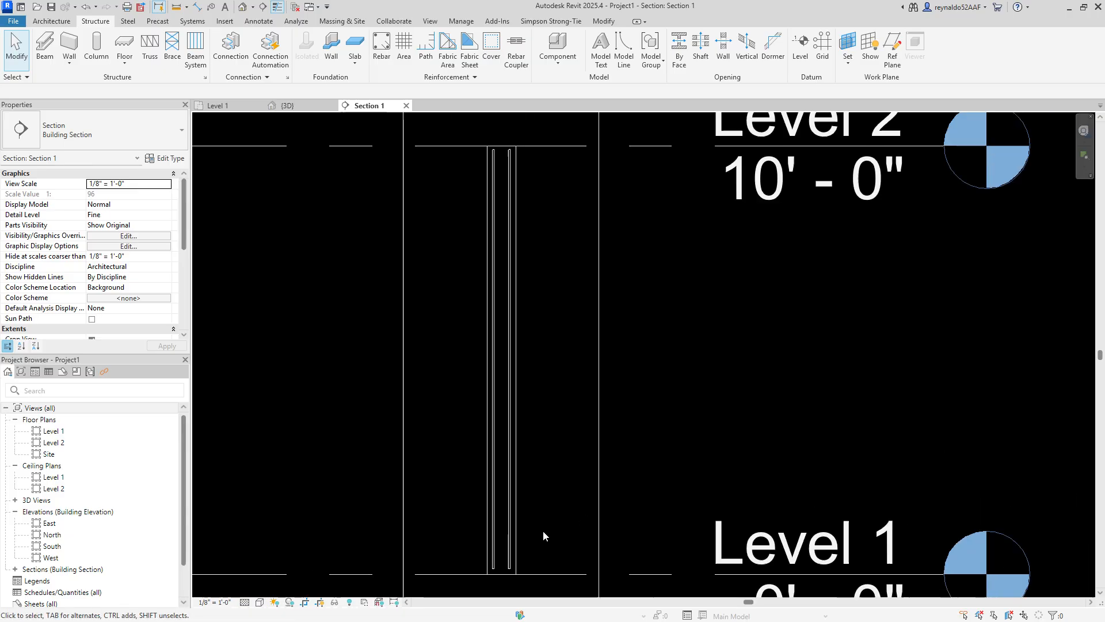
pyautogui.scroll(4, 537, 323)
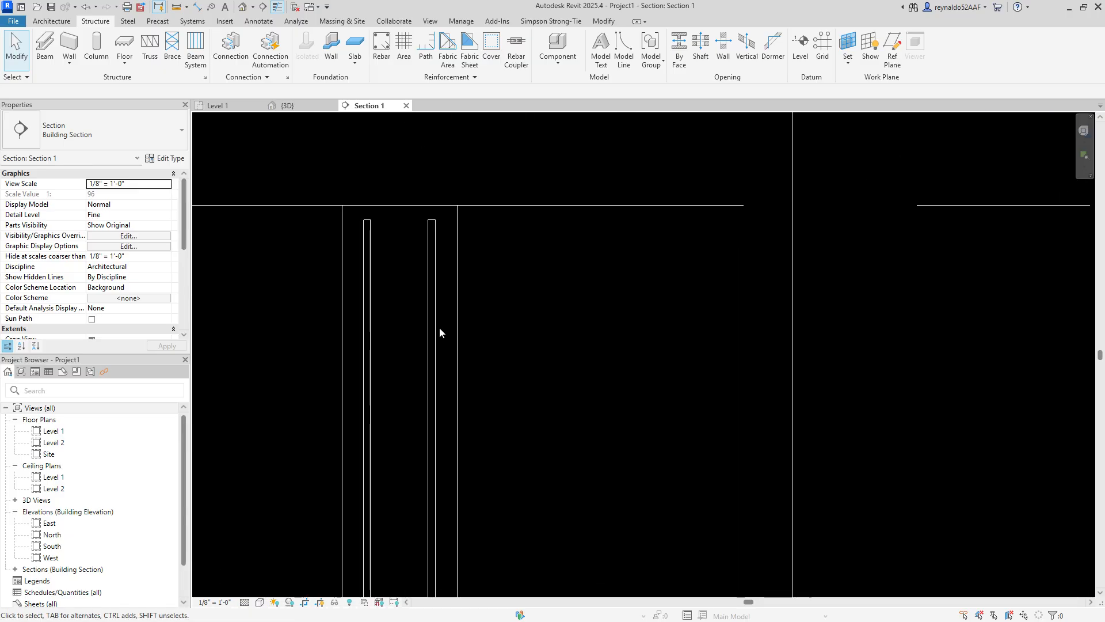
pyautogui.scroll(-2, 535, 375)
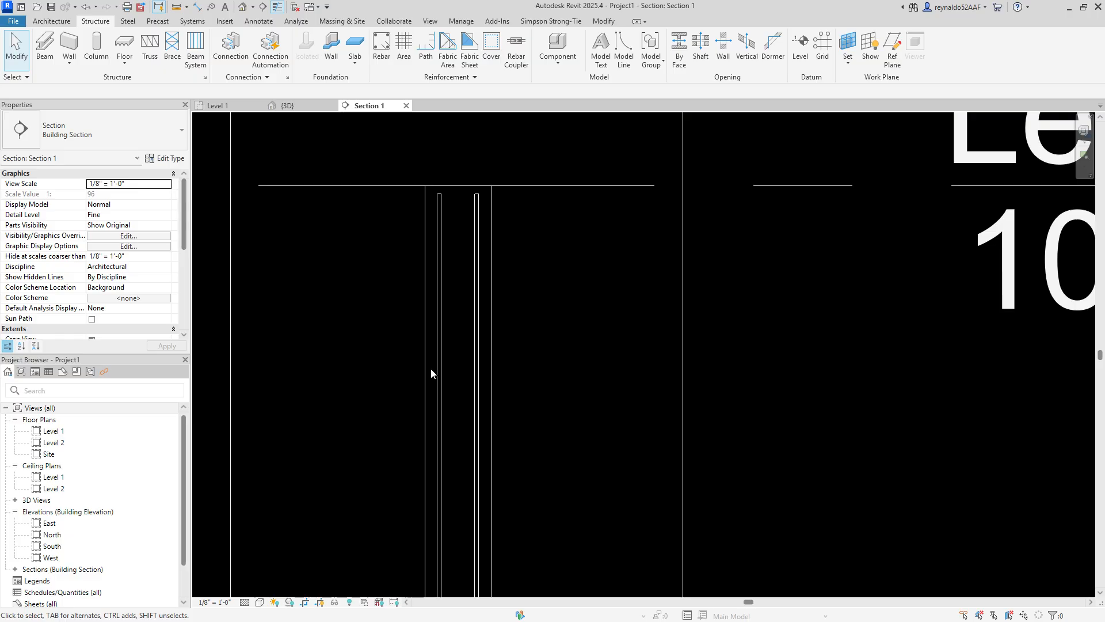
pyautogui.scroll(3, 430, 378)
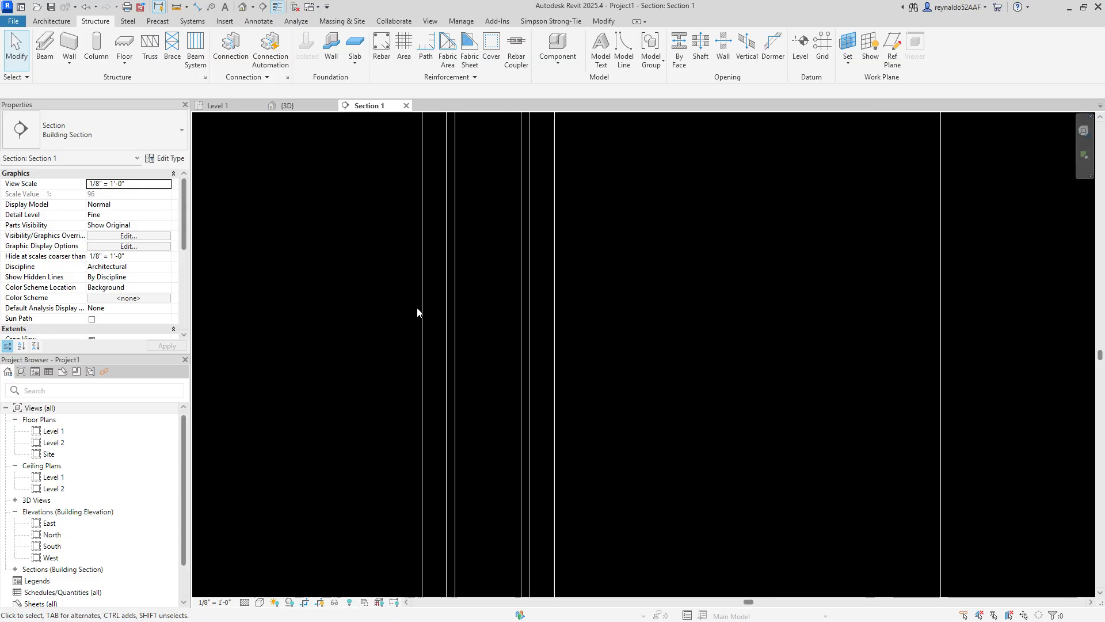
pyautogui.scroll(-2, 599, 438)
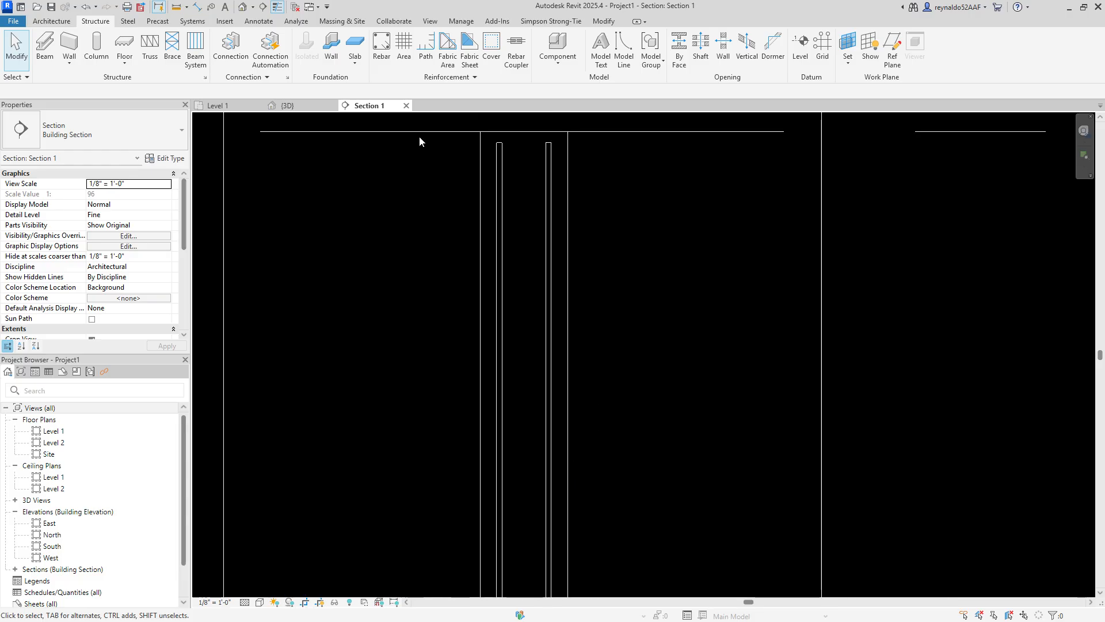
pyautogui.click(493, 51)
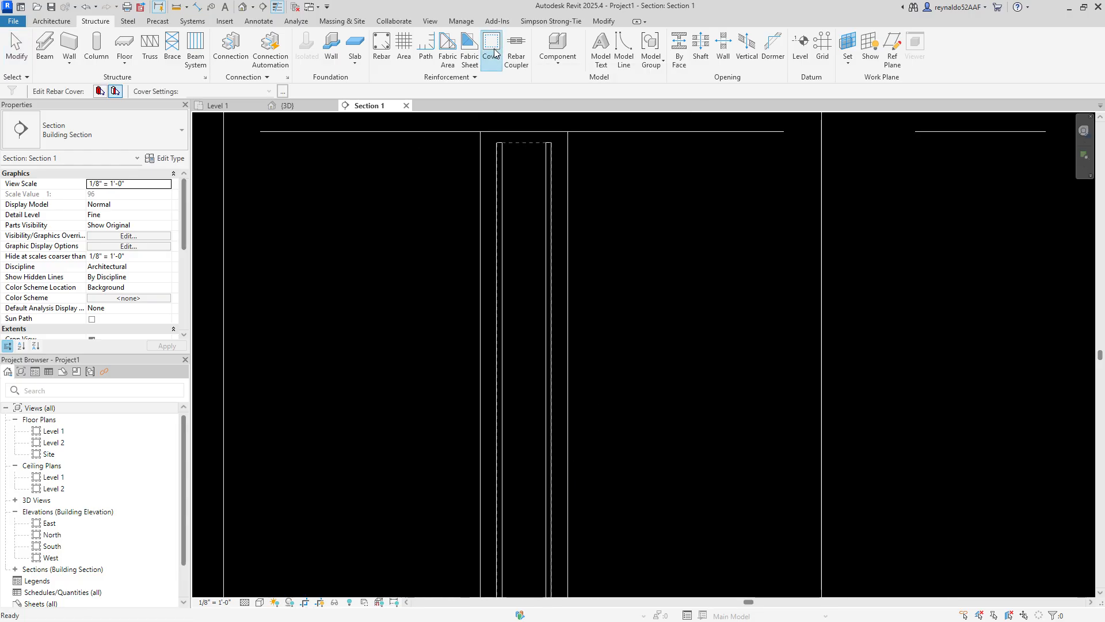
pyautogui.click(116, 92)
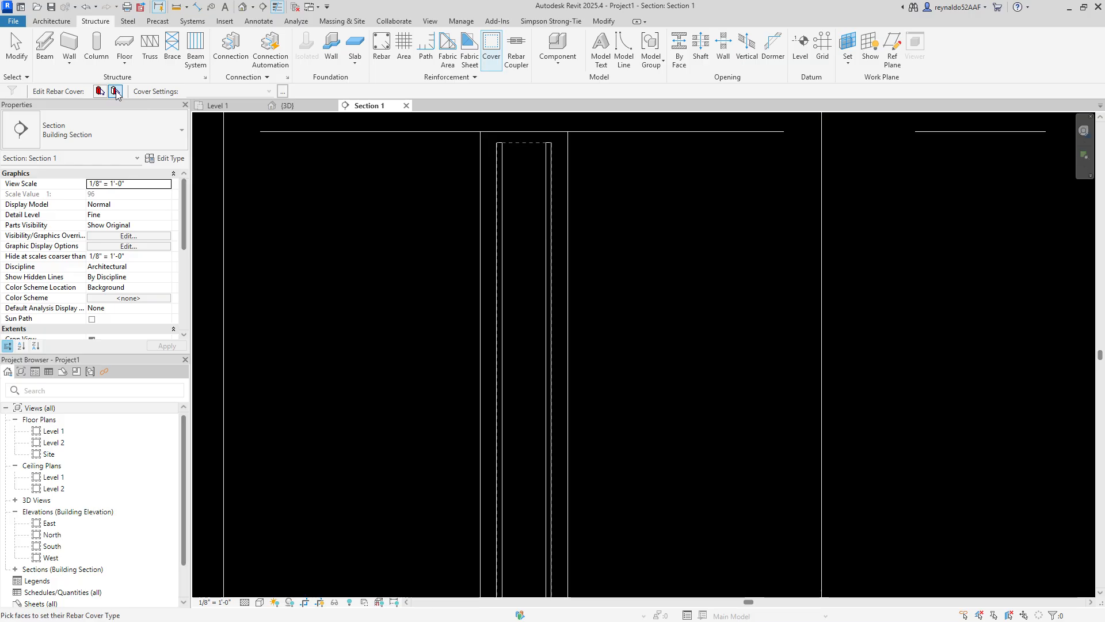
pyautogui.click(482, 347)
pyautogui.click(273, 92)
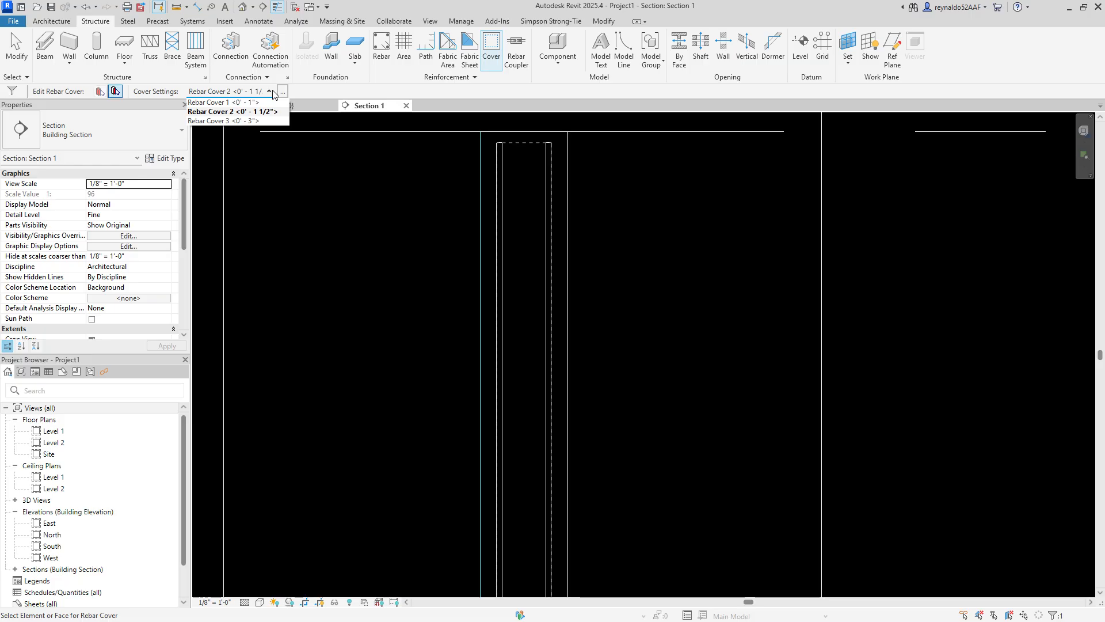
pyautogui.click(232, 111)
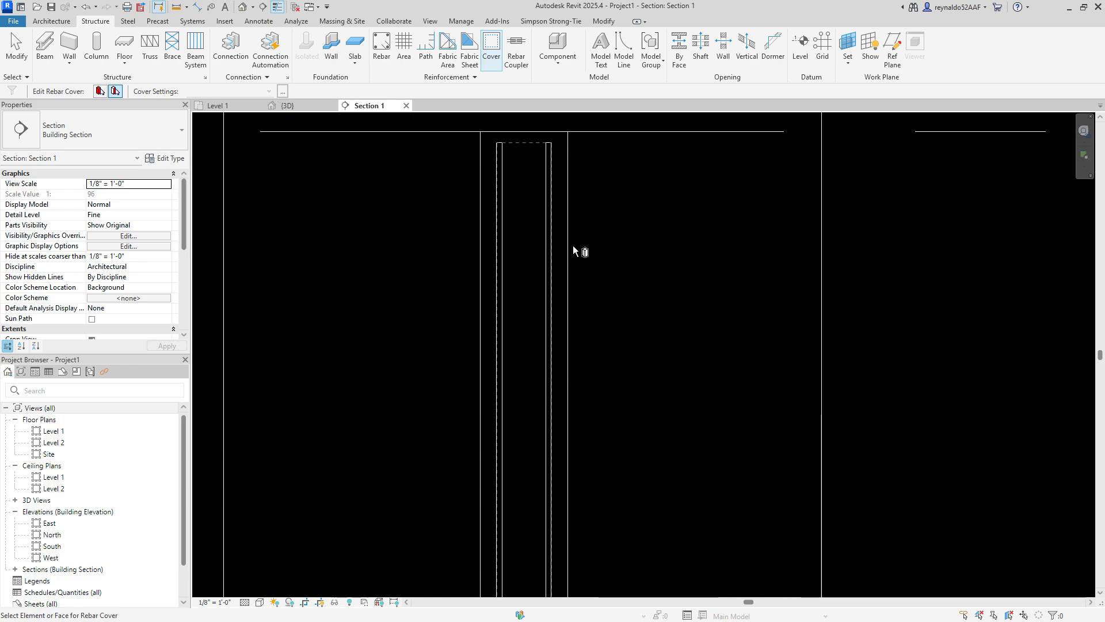
# Step: Change the cover of the wall's convex face to Rebar Cover 1 <0' - 1">
pyautogui.click(573, 302)
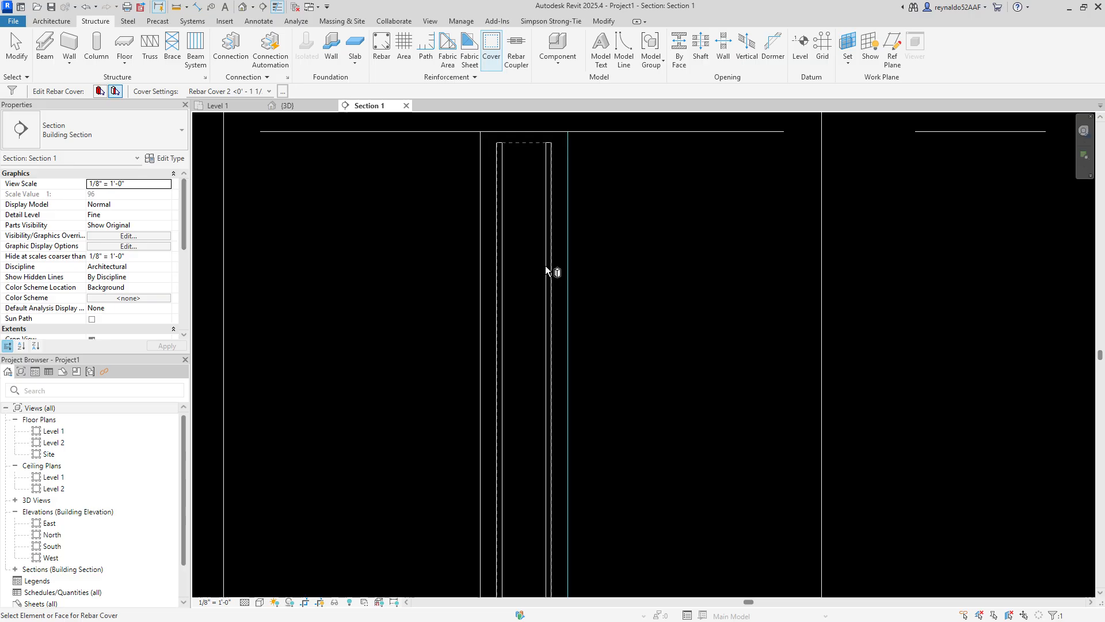
pyautogui.click(269, 90)
pyautogui.click(257, 102)
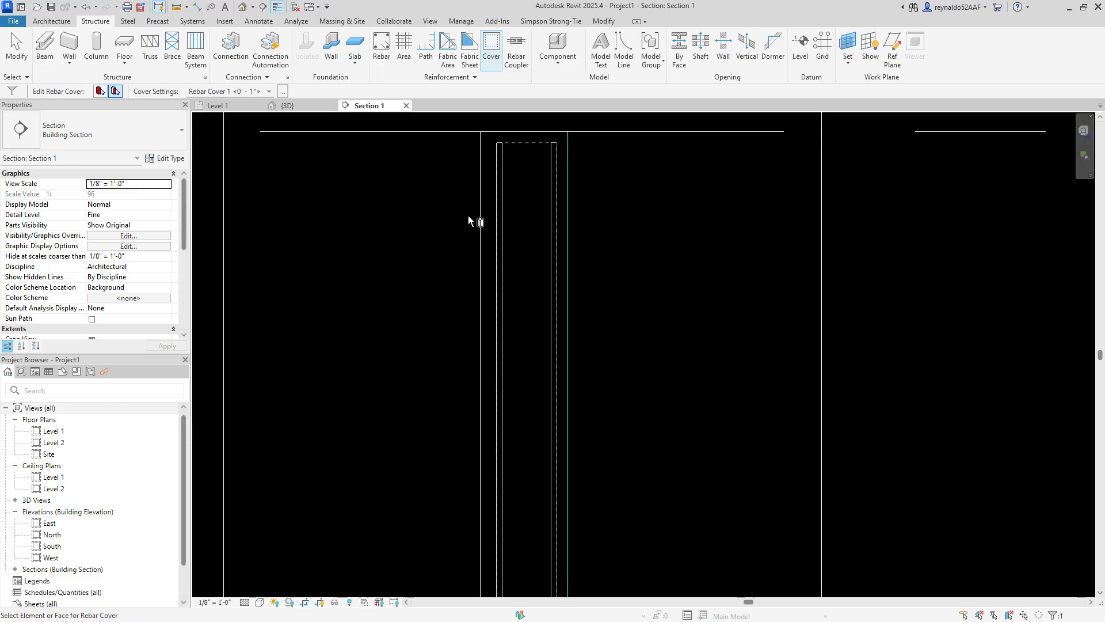
# Step: Change the cover of the wall's bottom face at Level 1 to Rebar Cover 3 <0' - 3"> and finish editing covers
pyautogui.scroll(-5, 468, 215)
pyautogui.moveTo(535, 294); pyautogui.dragTo(533, 182, button='middle')
pyautogui.scroll(6, 478, 419)
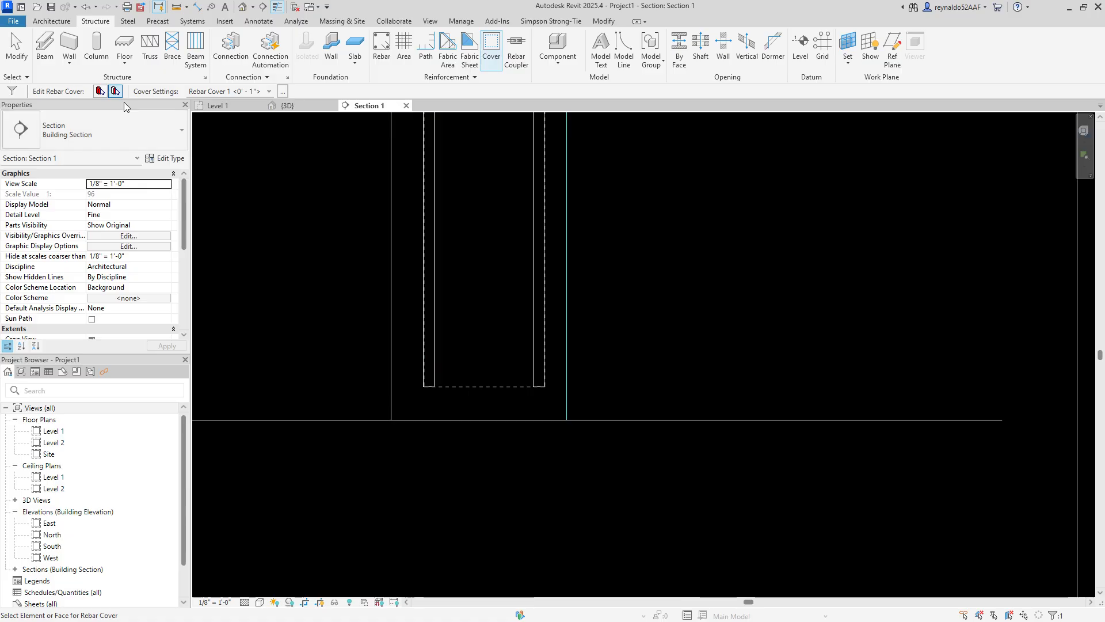
pyautogui.click(115, 92)
pyautogui.click(485, 420)
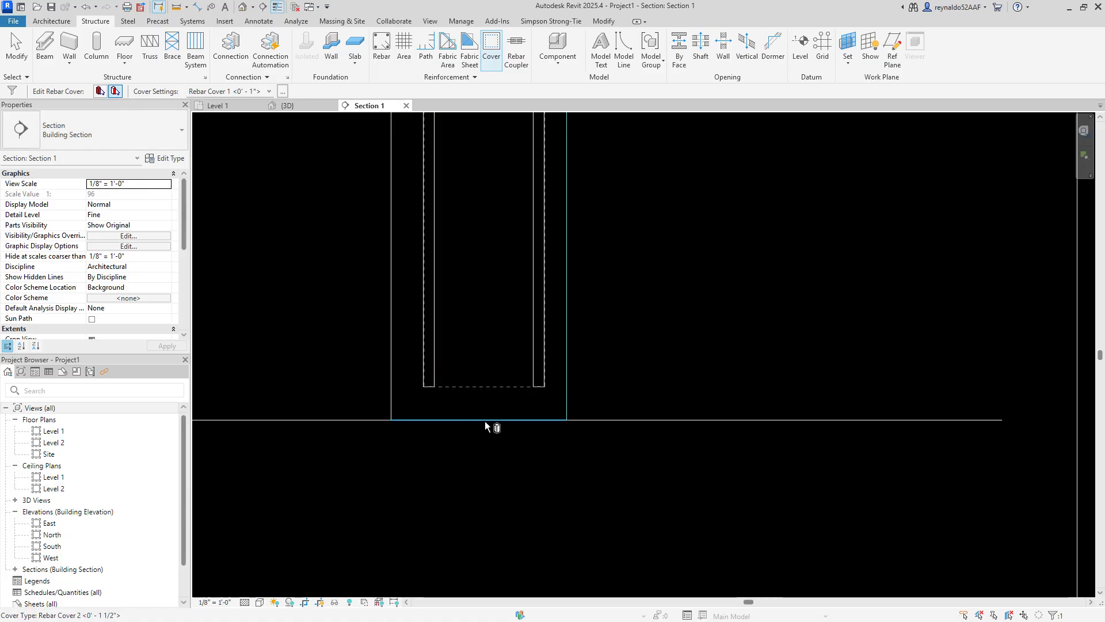
pyautogui.click(270, 92)
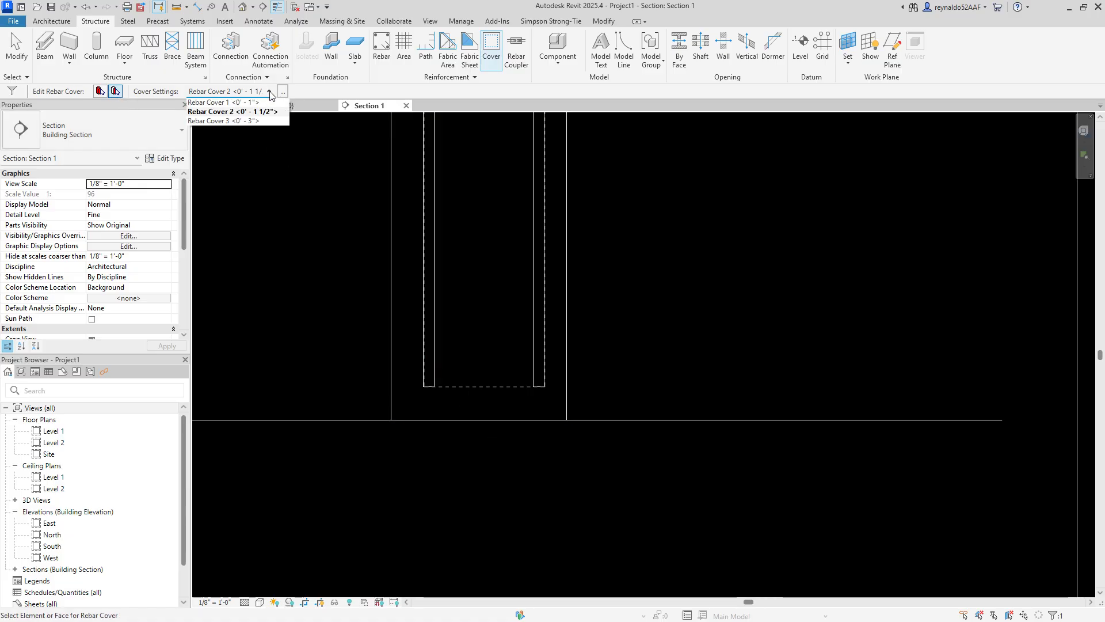
pyautogui.click(248, 120)
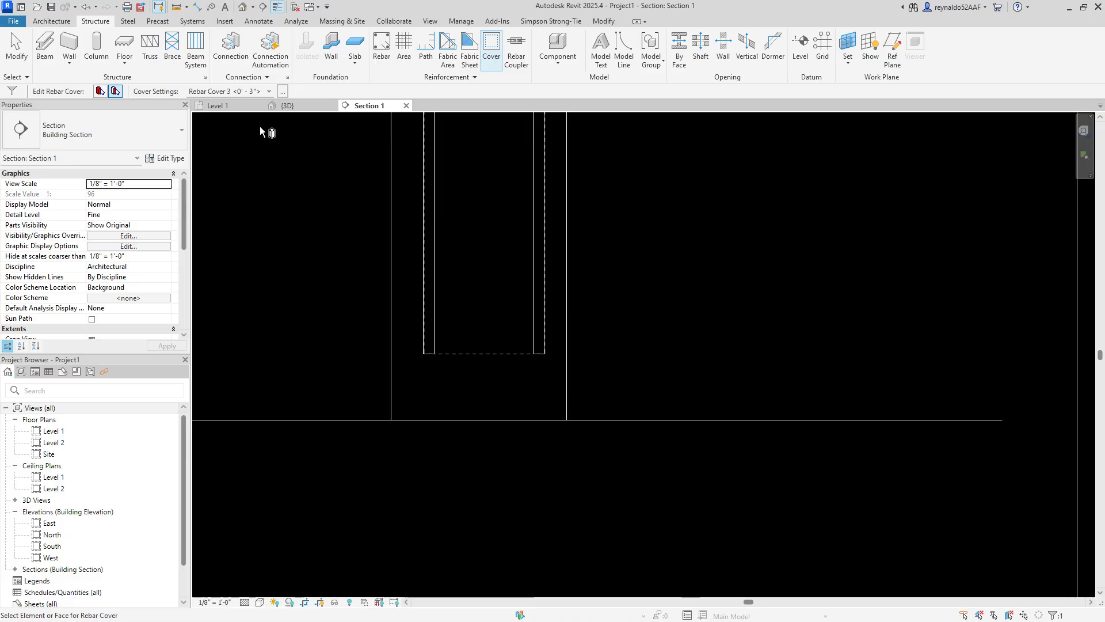
pyautogui.scroll(-3, 531, 487)
pyautogui.scroll(-4, 531, 482)
pyautogui.press('Escape')
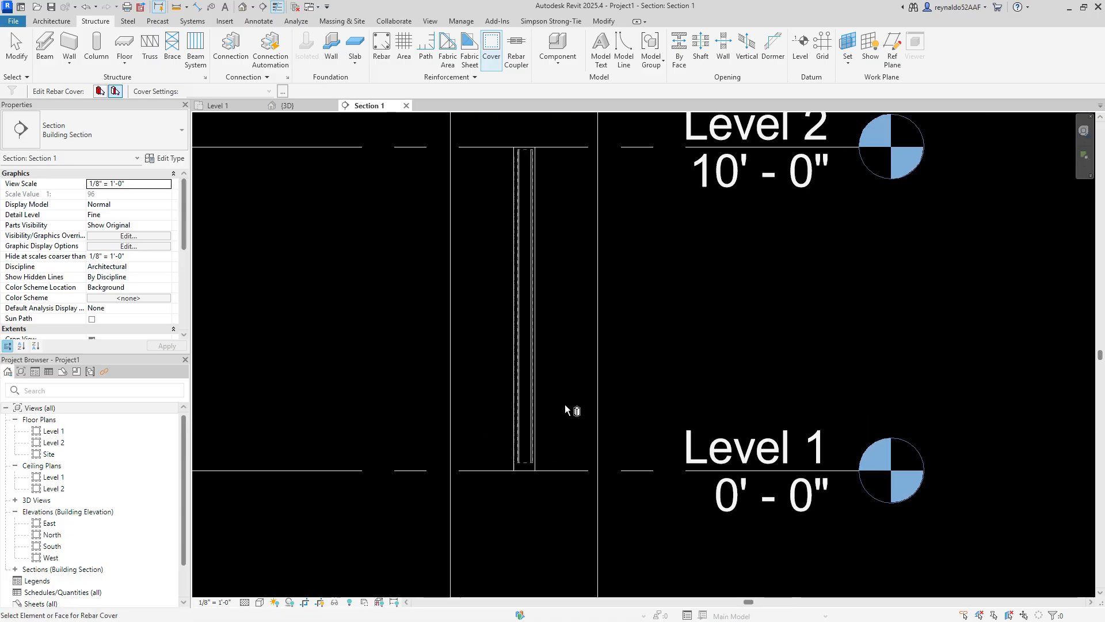
pyautogui.press('Escape')
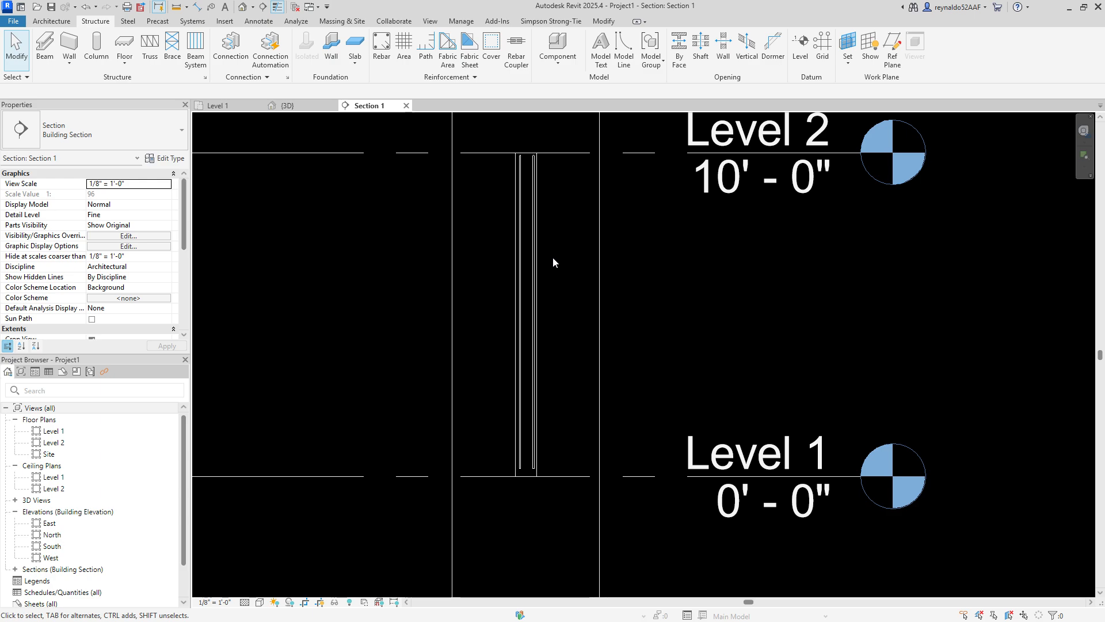
# Step: Return to the 3D view and examine the vertical bars at the base and end of the curved wall
pyautogui.click(289, 107)
pyautogui.keyDown('shift'); pyautogui.moveTo(831, 503); pyautogui.dragTo(646, 407, button='middle'); pyautogui.keyUp('shift')
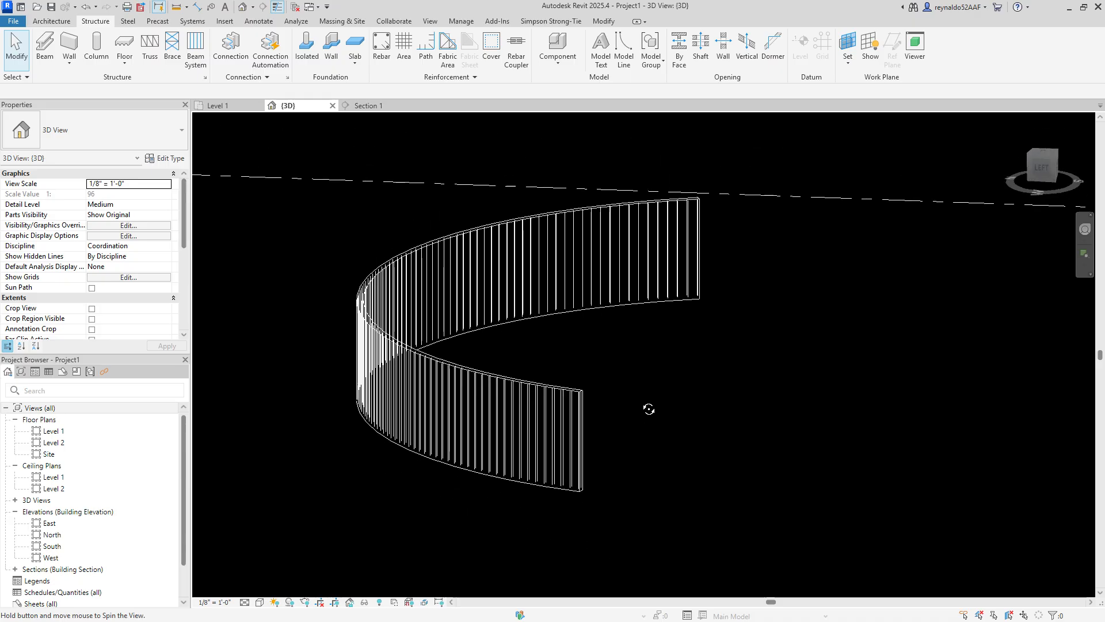
pyautogui.scroll(5, 612, 450)
pyautogui.keyDown('shift'); pyautogui.moveTo(613, 451); pyautogui.dragTo(610, 521, button='middle'); pyautogui.keyUp('shift')
pyautogui.moveTo(523, 508); pyautogui.dragTo(698, 506, button='middle')
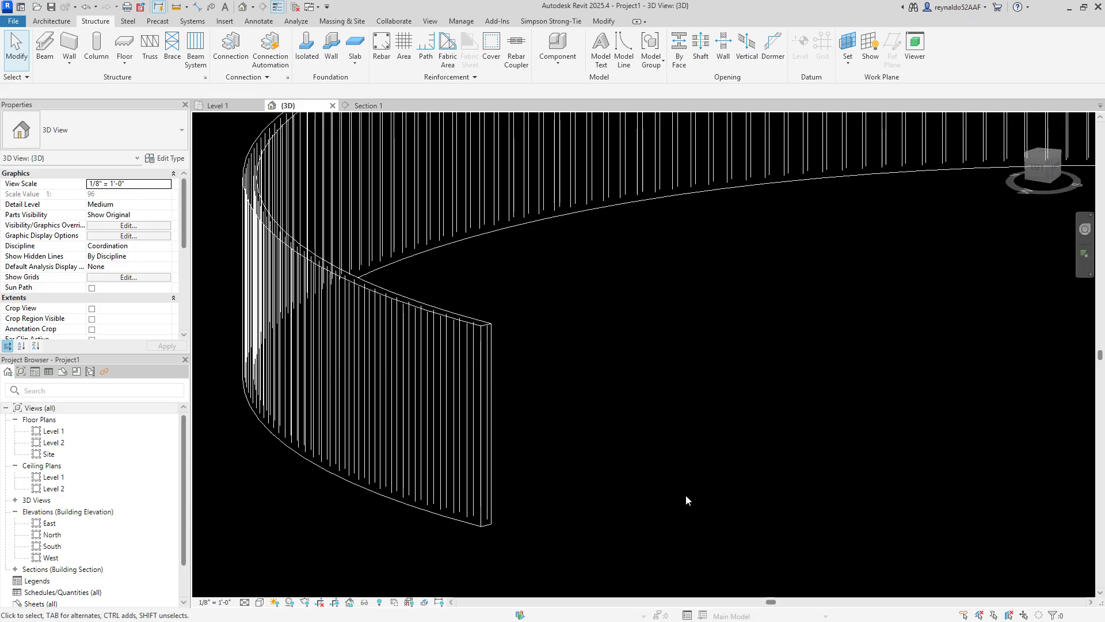
pyautogui.moveTo(682, 494)
pyautogui.keyDown('shift'); pyautogui.mouseDown(button='middle')
pyautogui.moveTo(673, 523)
pyautogui.moveTo(584, 510)
pyautogui.moveTo(792, 486)
pyautogui.moveTo(668, 491)
pyautogui.mouseUp(button='middle'); pyautogui.keyUp('shift')
pyautogui.scroll(5, 493, 460)
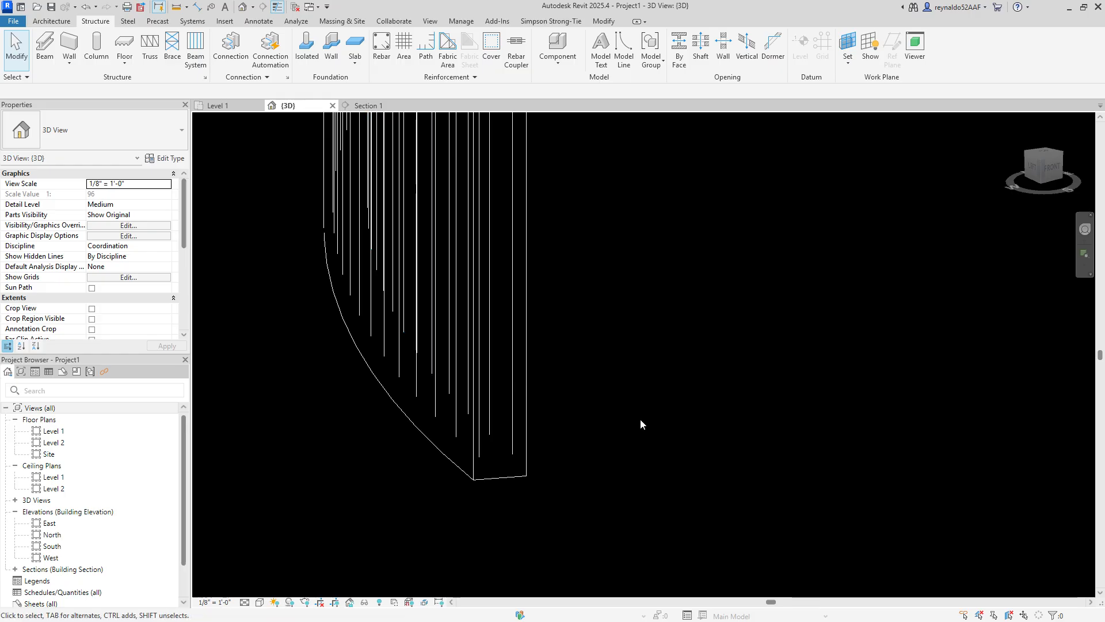
pyautogui.keyDown('shift'); pyautogui.moveTo(641, 425); pyautogui.dragTo(765, 438, button='middle'); pyautogui.keyUp('shift')
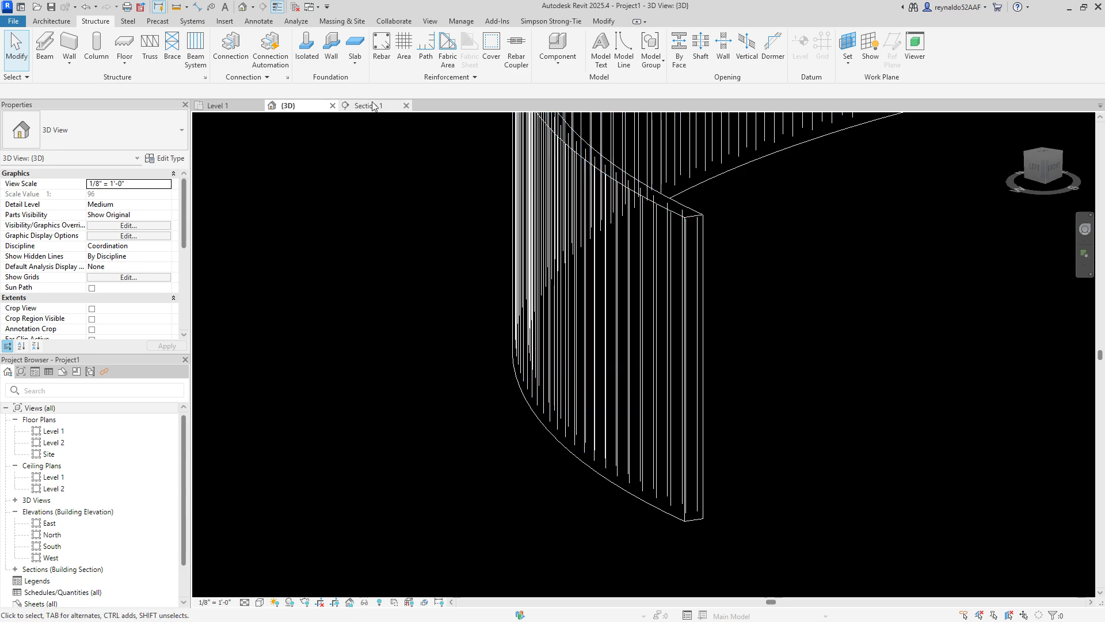
# Step: Start a free form rebar set with a Maximum Spacing layout and a spacing of 12 inches
pyautogui.click(381, 52)
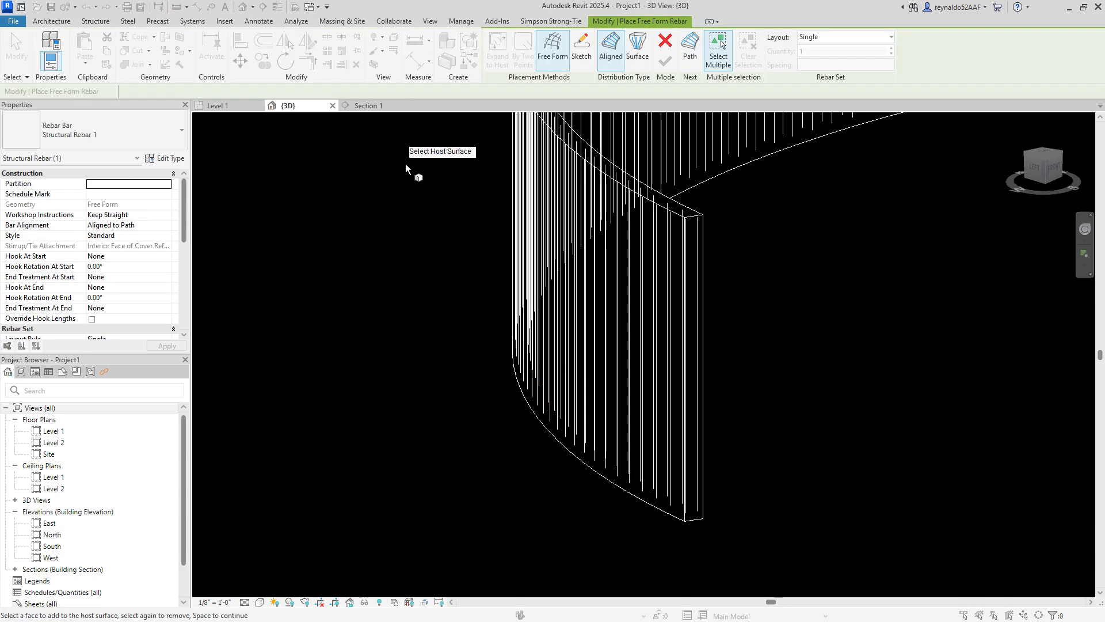
pyautogui.click(891, 36)
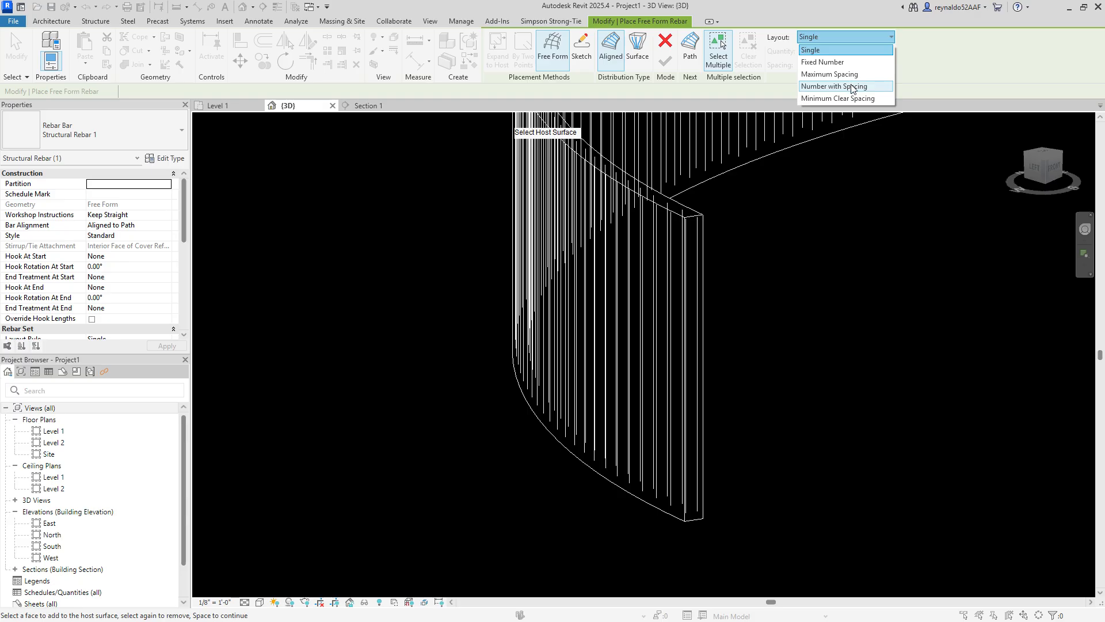
pyautogui.click(852, 74)
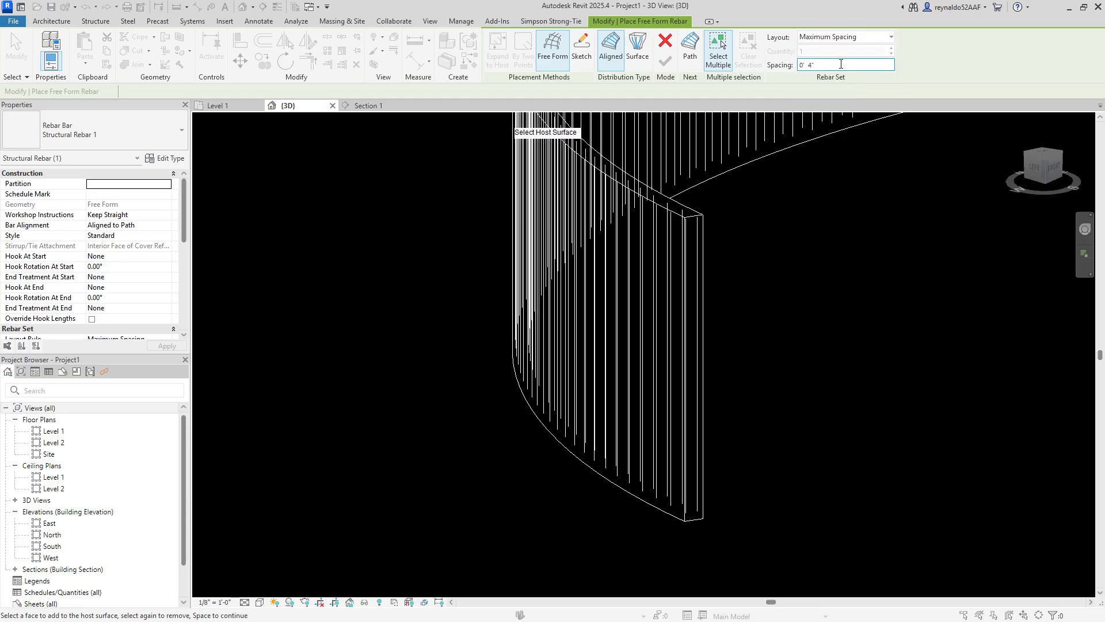
pyautogui.doubleClick(829, 65)
pyautogui.write('12')
pyautogui.press('Return')
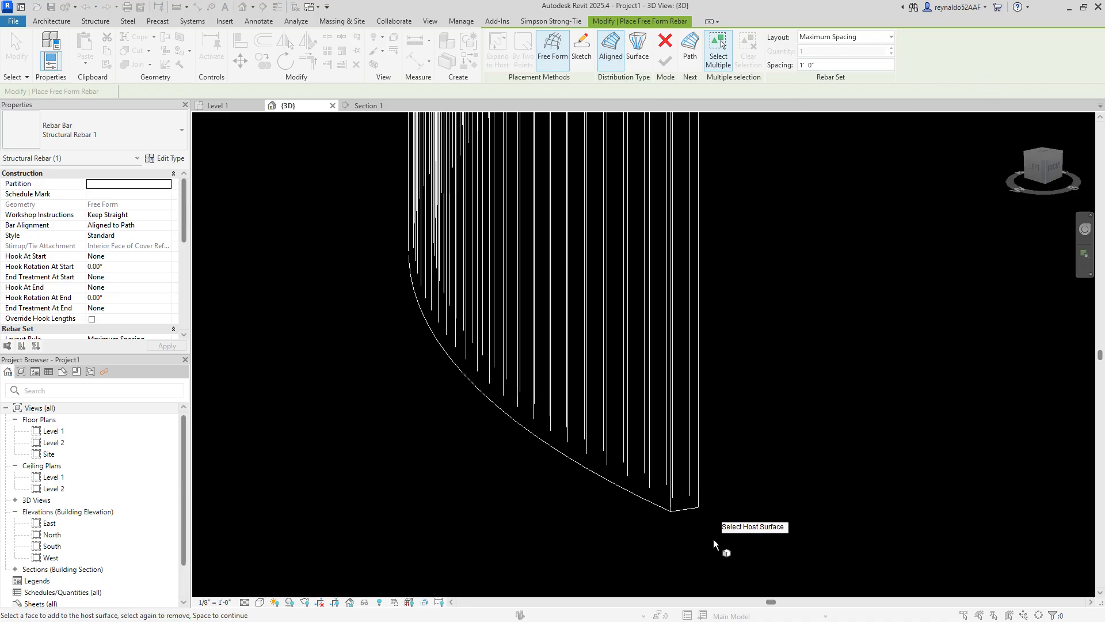
# Step: Try to place the aligned rebar set with the wall's bottom face as host surface and a vertical end edge as path
pyautogui.click(686, 509)
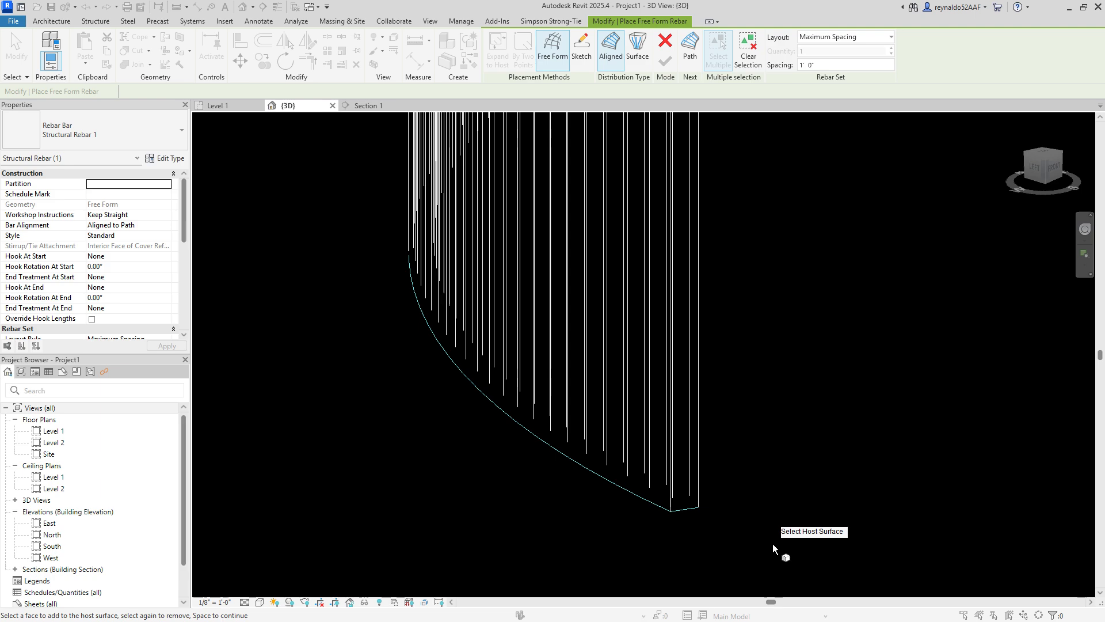
pyautogui.scroll(-2, 764, 517)
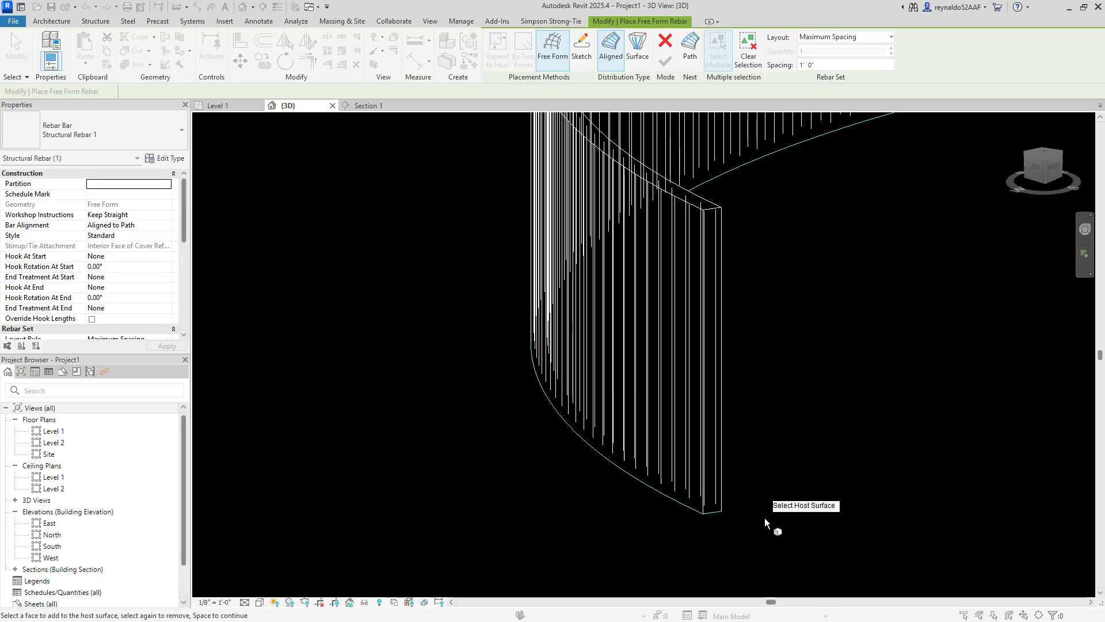
pyautogui.press('space')
pyautogui.keyDown('shift'); pyautogui.moveTo(772, 521); pyautogui.dragTo(724, 513, button='middle'); pyautogui.keyUp('shift')
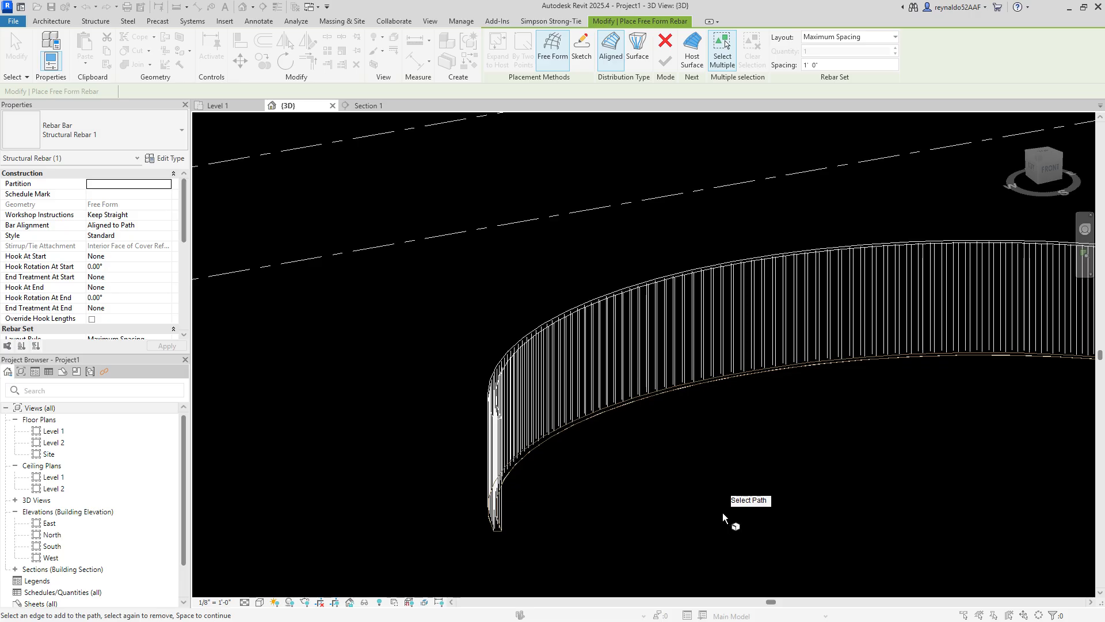
pyautogui.keyDown('shift'); pyautogui.moveTo(560, 528); pyautogui.dragTo(576, 556, button='middle'); pyautogui.keyUp('shift')
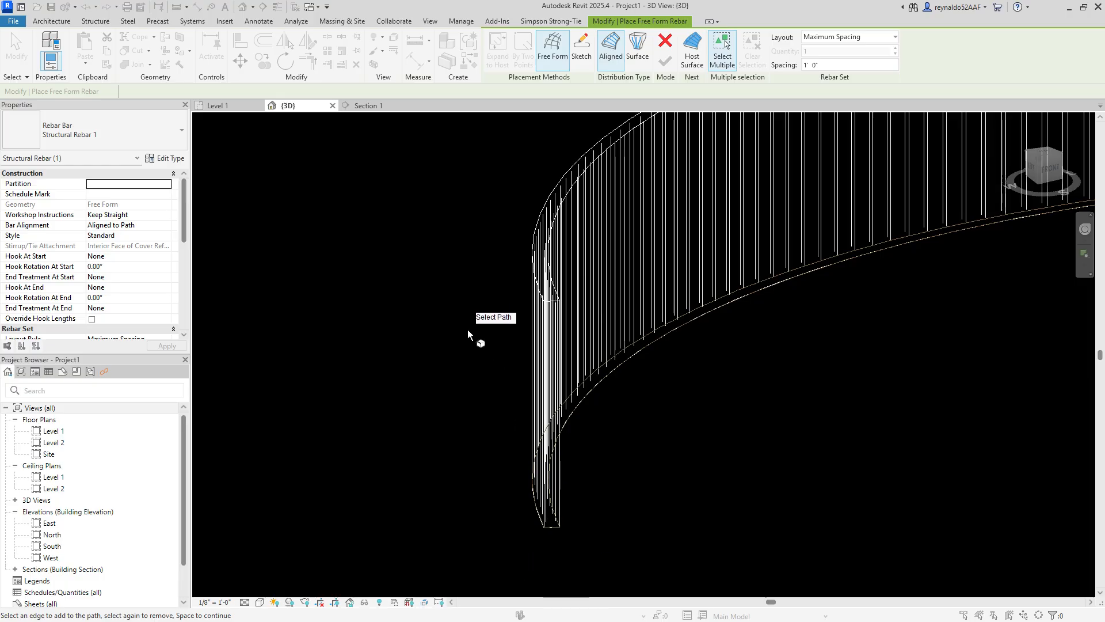
pyautogui.keyDown('shift'); pyautogui.moveTo(461, 338); pyautogui.dragTo(800, 386, button='middle'); pyautogui.keyUp('shift')
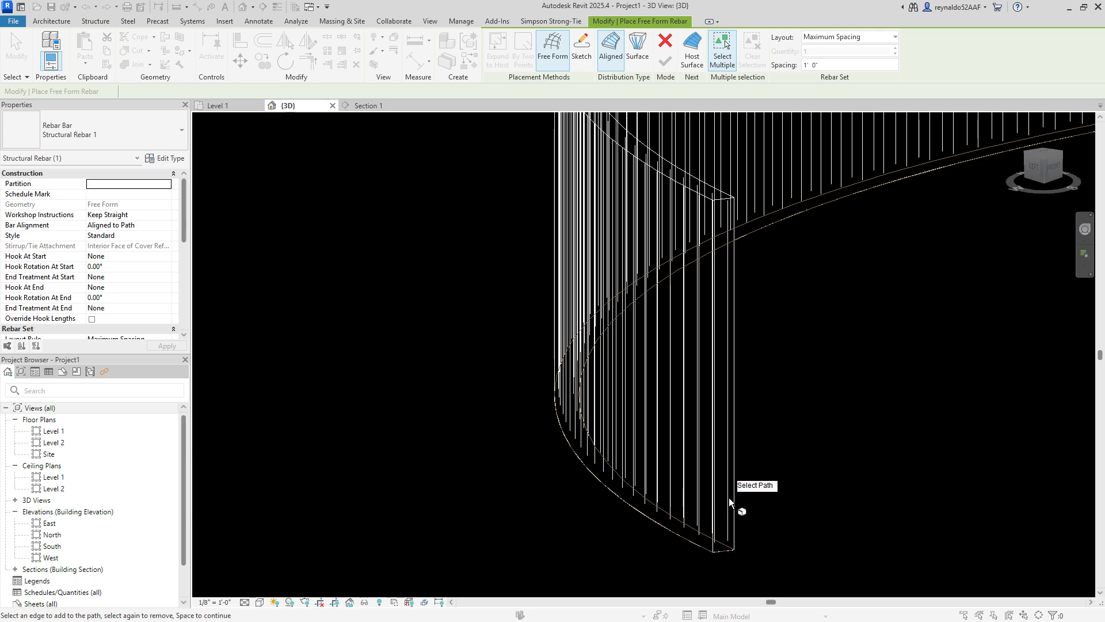
pyautogui.click(736, 286)
pyautogui.click(663, 64)
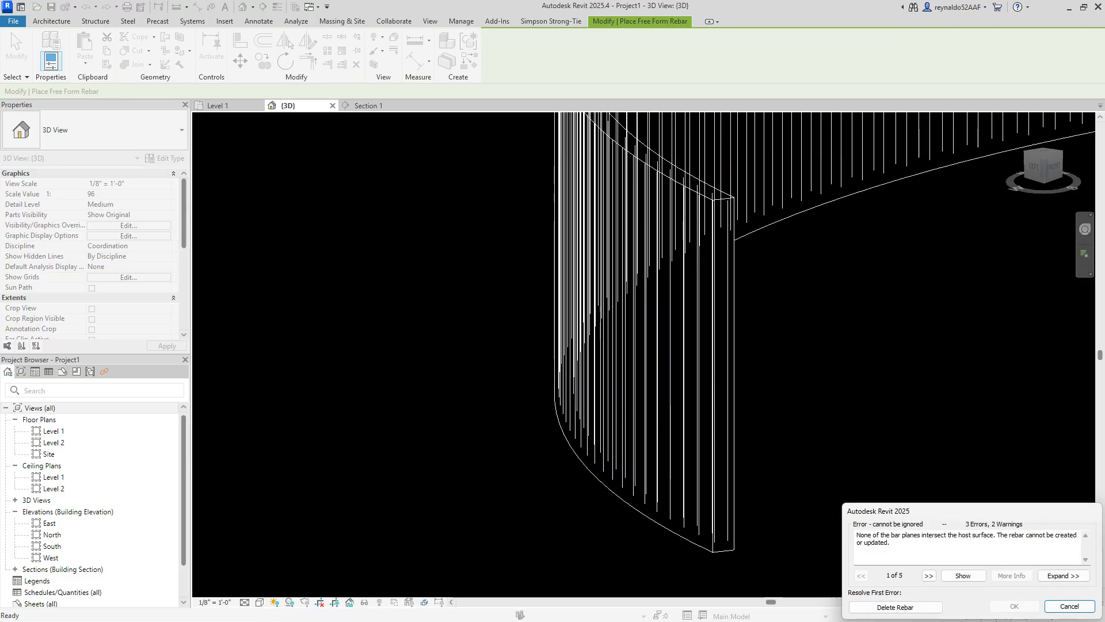
pyautogui.click(1069, 606)
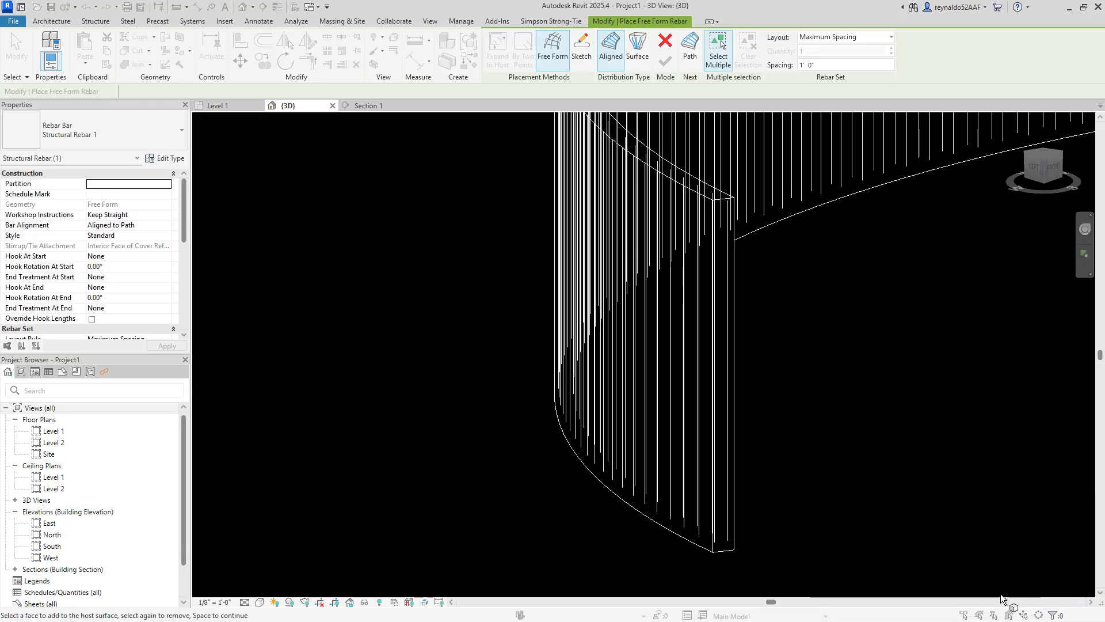
pyautogui.scroll(-4, 848, 492)
pyautogui.press('Escape')
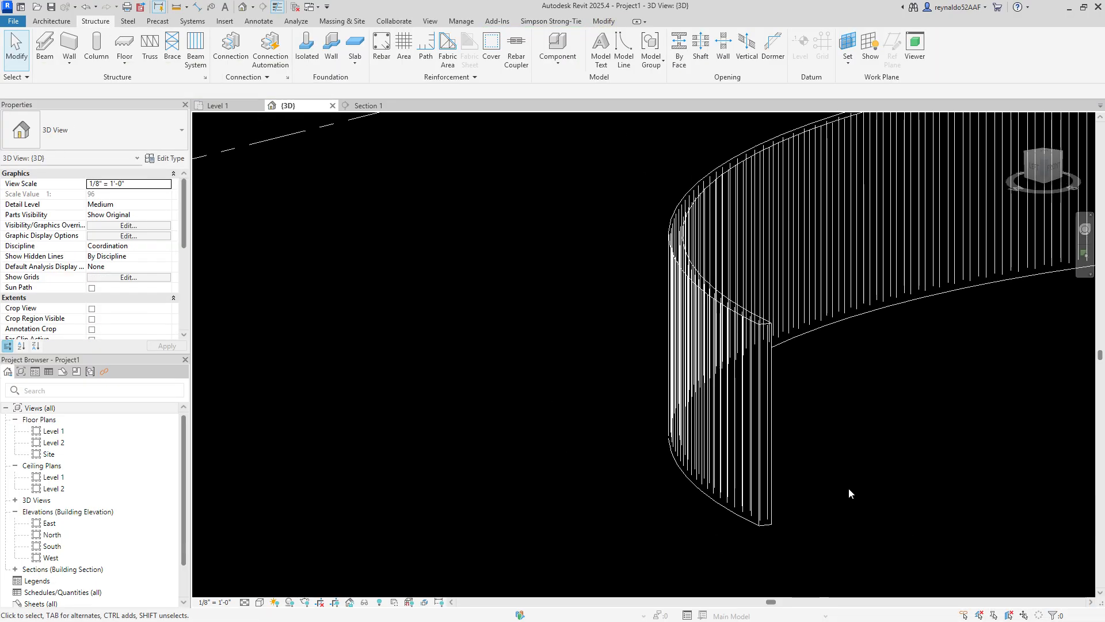
# Step: Restart the free form rebar with Surface distribution and assign the curved wall's bottom face as the host surface
pyautogui.keyDown('shift'); pyautogui.moveTo(848, 488); pyautogui.dragTo(642, 444, button='middle'); pyautogui.keyUp('shift')
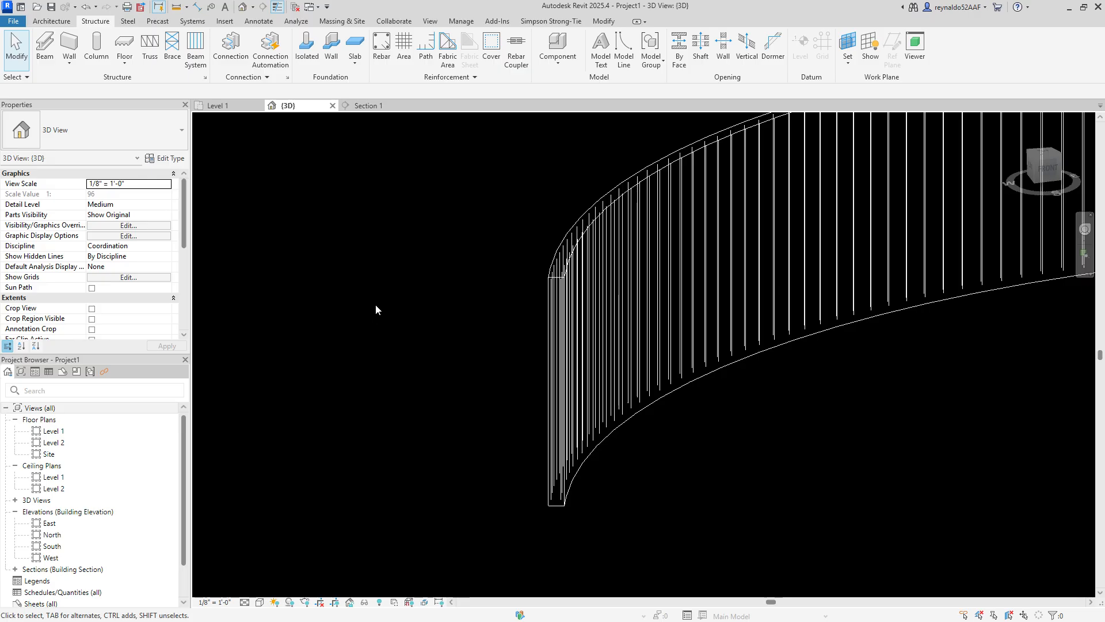
pyautogui.click(382, 47)
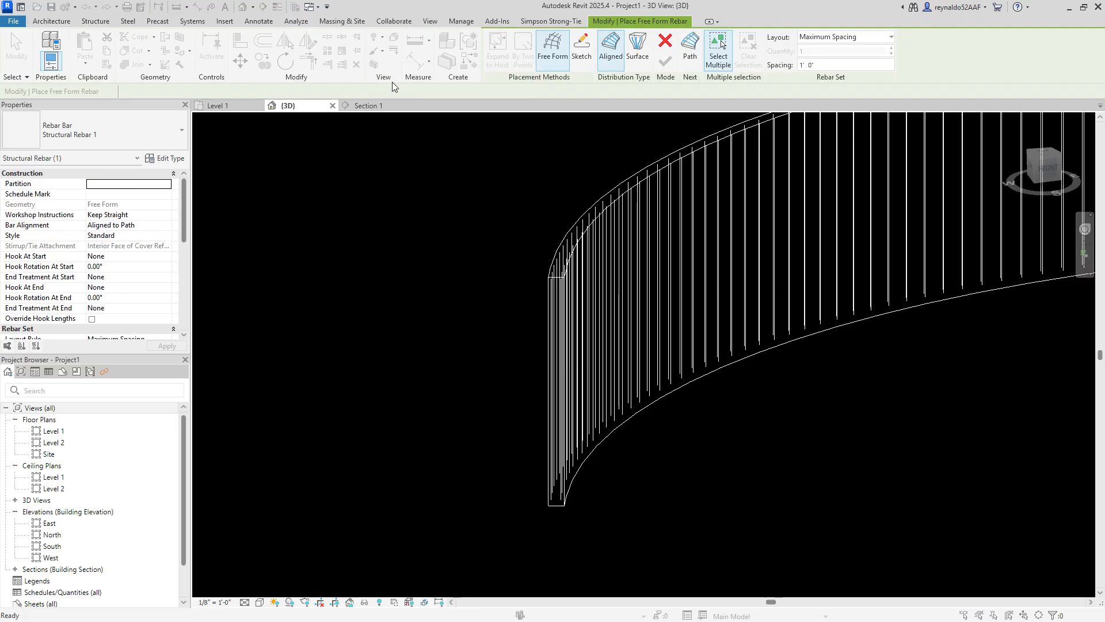
pyautogui.click(637, 47)
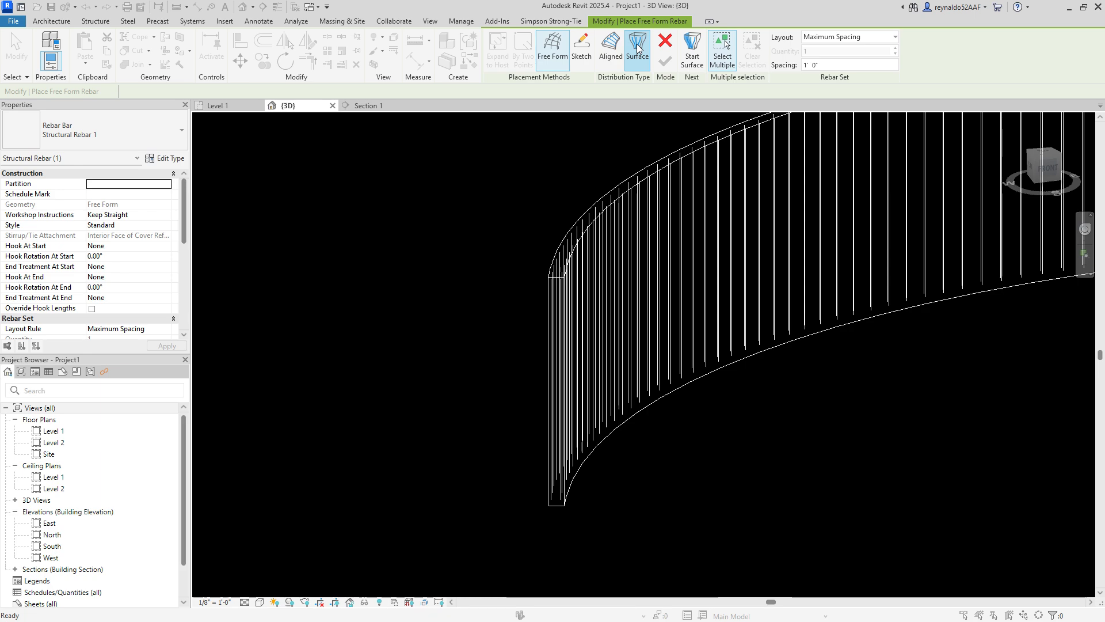
pyautogui.click(637, 49)
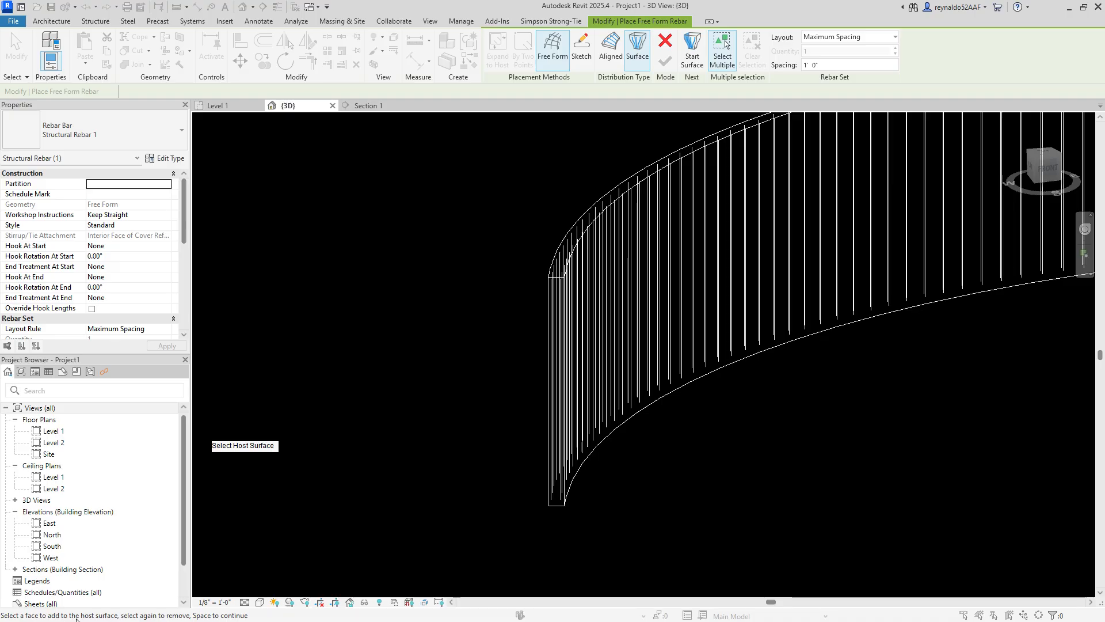
pyautogui.moveTo(662, 538); pyautogui.dragTo(603, 490, button='middle')
pyautogui.scroll(2, 596, 530)
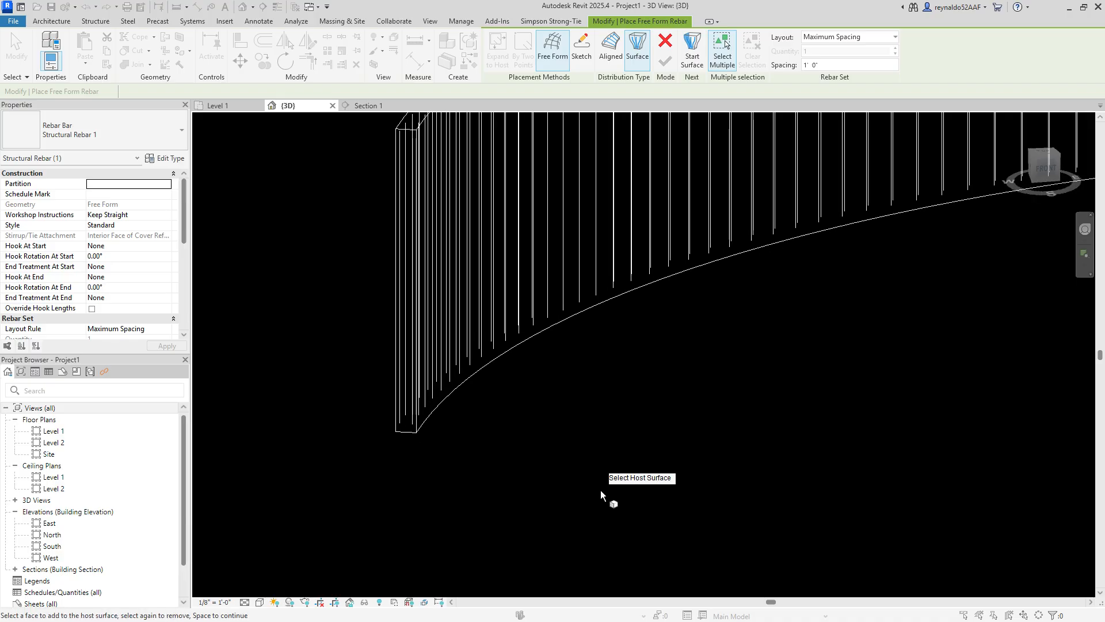
pyautogui.keyDown('shift'); pyautogui.moveTo(600, 489); pyautogui.dragTo(635, 455, button='middle'); pyautogui.keyUp('shift')
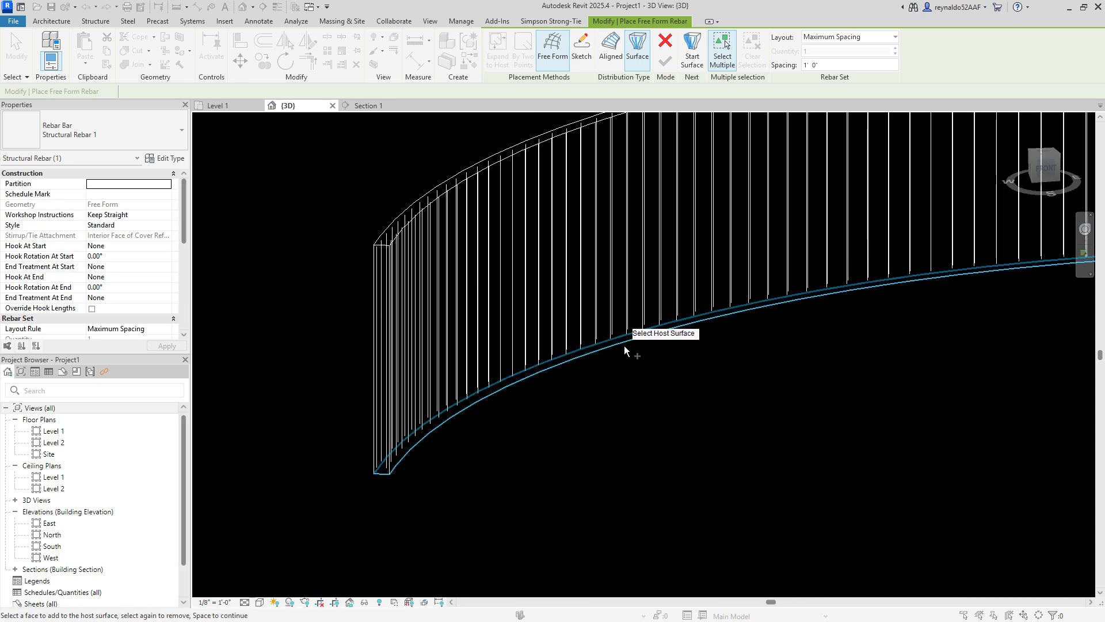
pyautogui.scroll(2, 506, 389)
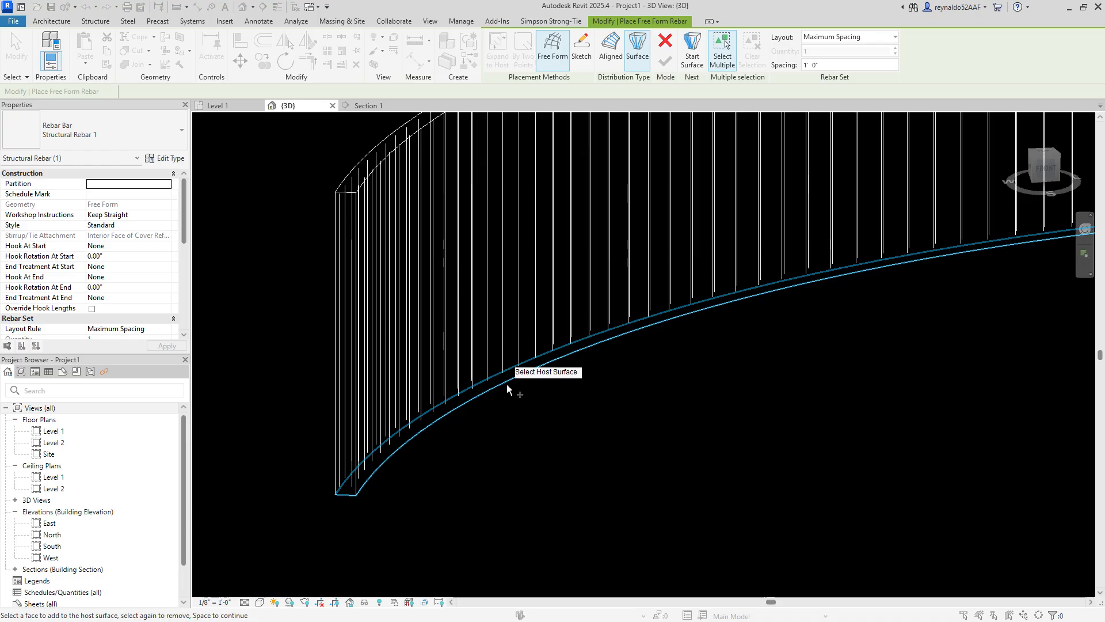
pyautogui.click(507, 389)
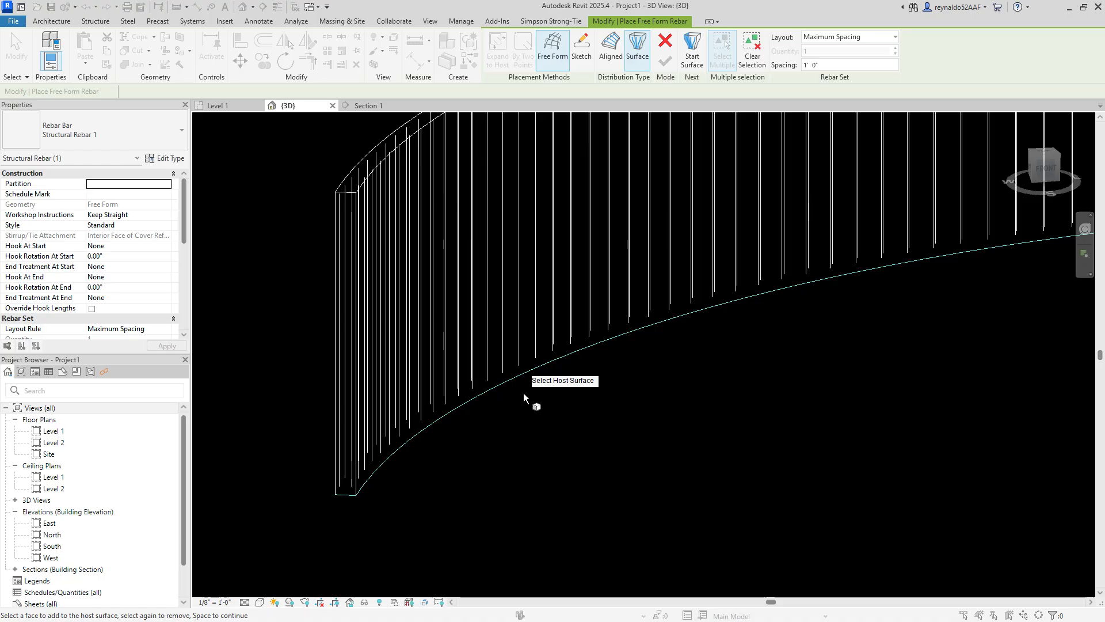
pyautogui.press('space')
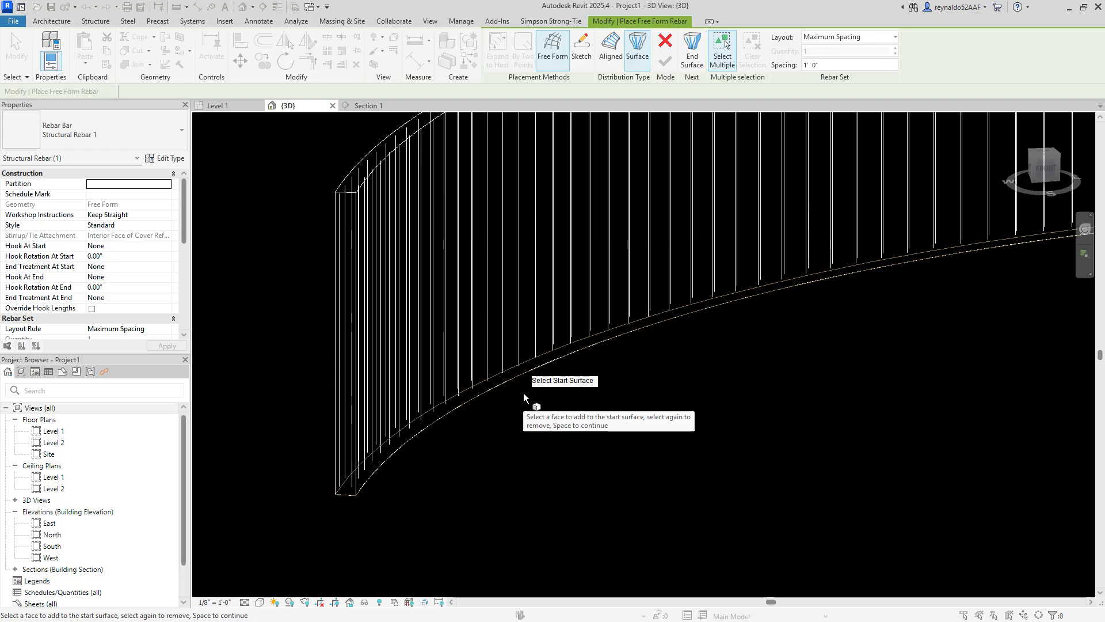
# Step: Assign the vertical face at the wall's west end as the start surface of the rebar set
pyautogui.keyDown('shift'); pyautogui.moveTo(523, 393); pyautogui.dragTo(711, 445, button='middle'); pyautogui.keyUp('shift')
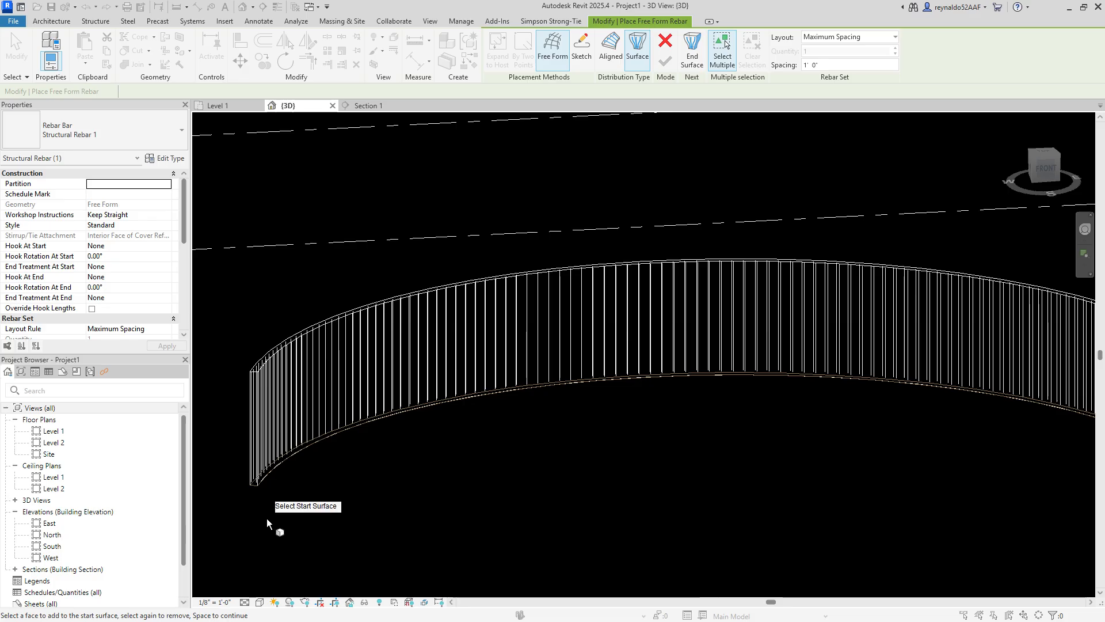
pyautogui.scroll(3, 257, 497)
pyautogui.scroll(2, 257, 498)
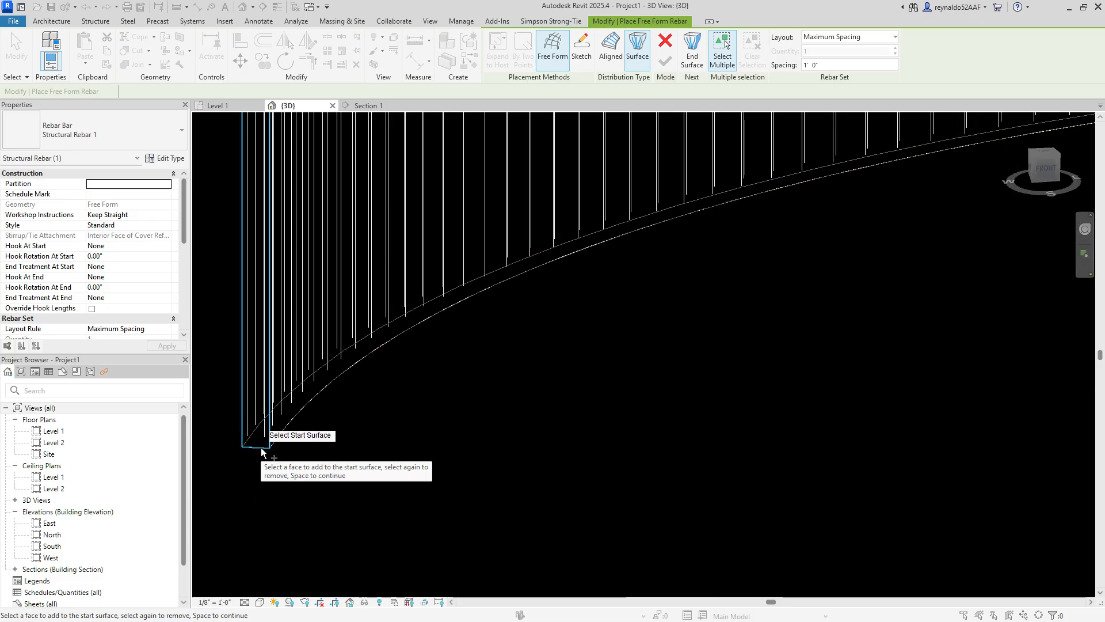
pyautogui.click(262, 452)
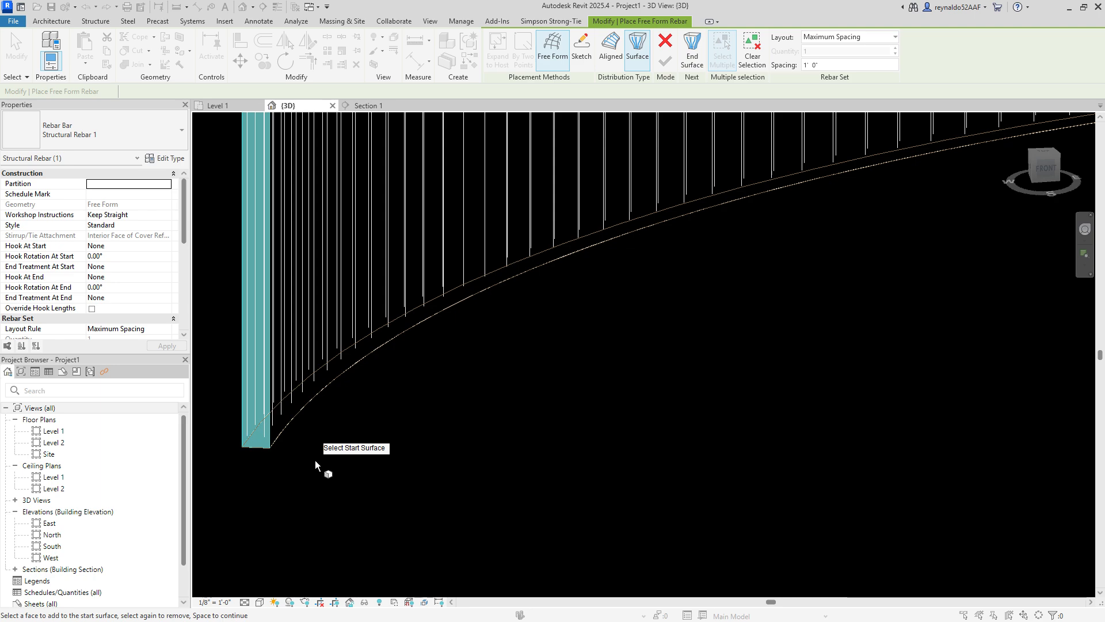
pyautogui.press('space')
# Step: Assign the vertical face at the wall's east end as the end surface and finish placing the surface-distributed rebar set
pyautogui.scroll(-3, 315, 460)
pyautogui.scroll(1, 844, 518)
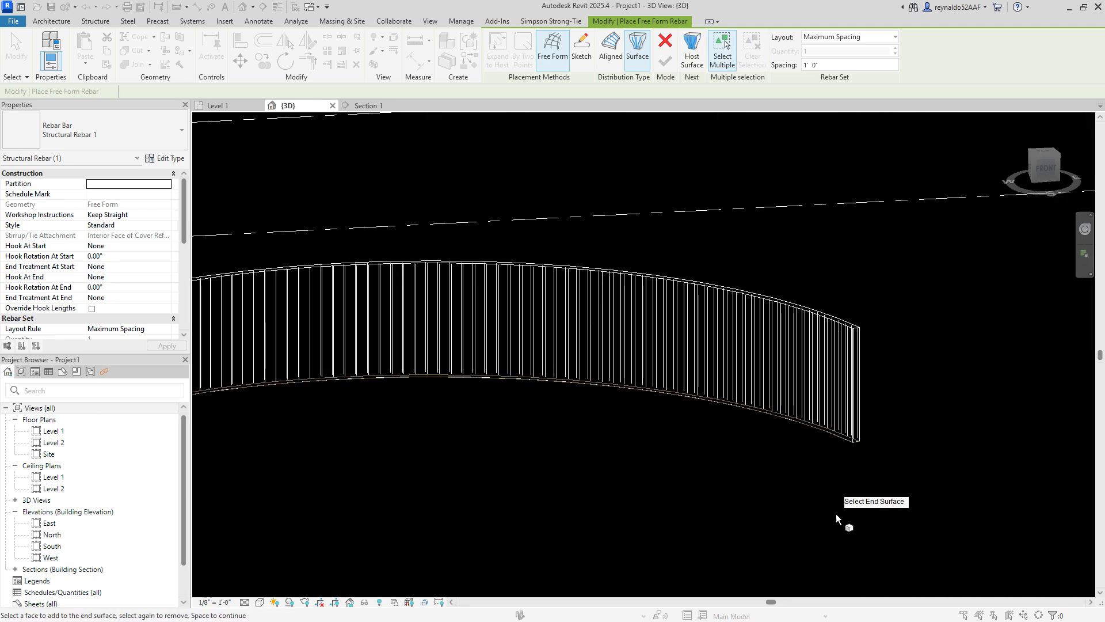
pyautogui.scroll(2, 873, 451)
pyautogui.scroll(2, 806, 428)
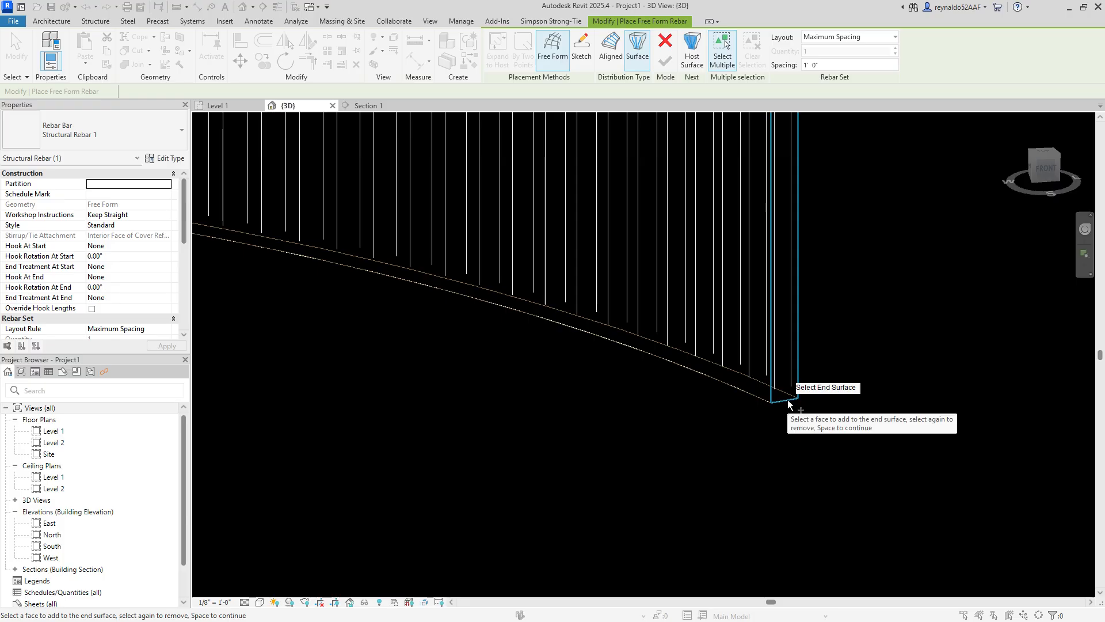
pyautogui.click(788, 402)
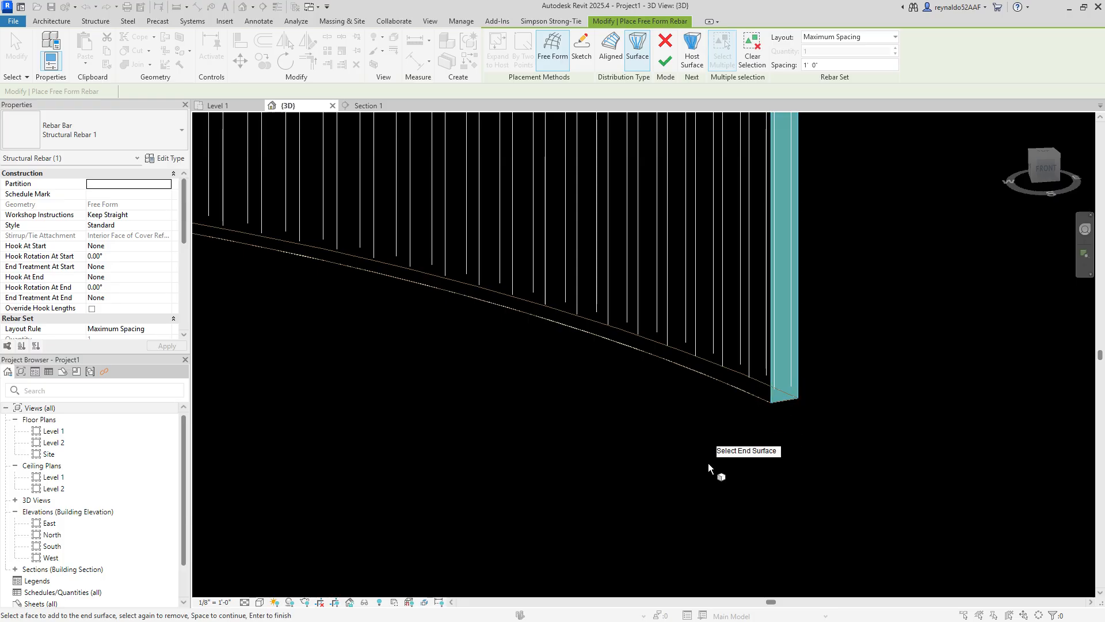
pyautogui.scroll(-2, 707, 464)
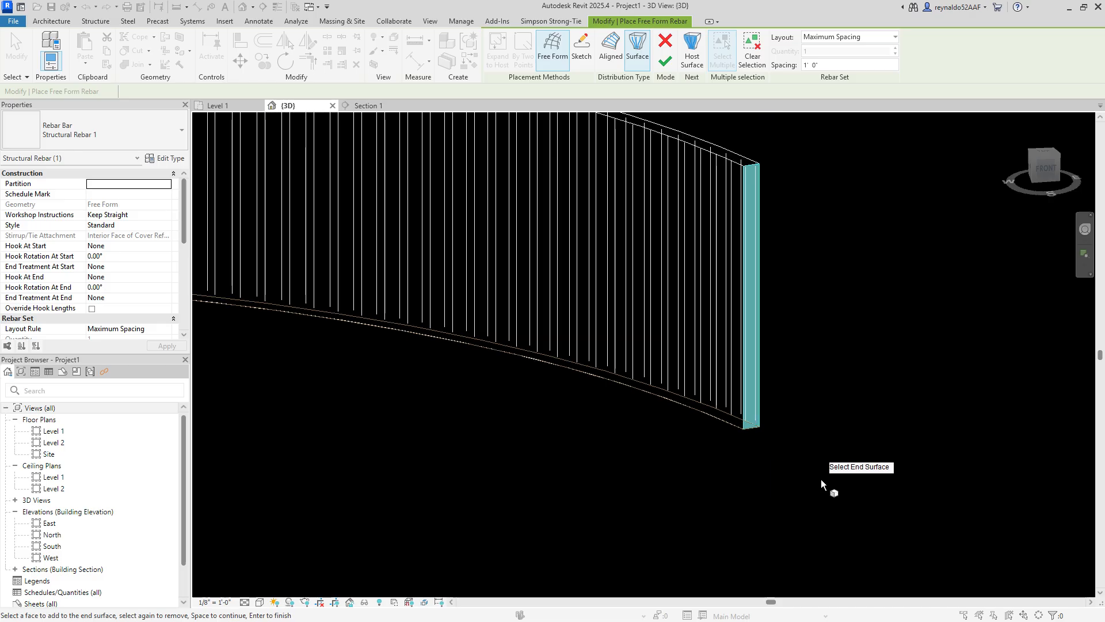
pyautogui.click(666, 63)
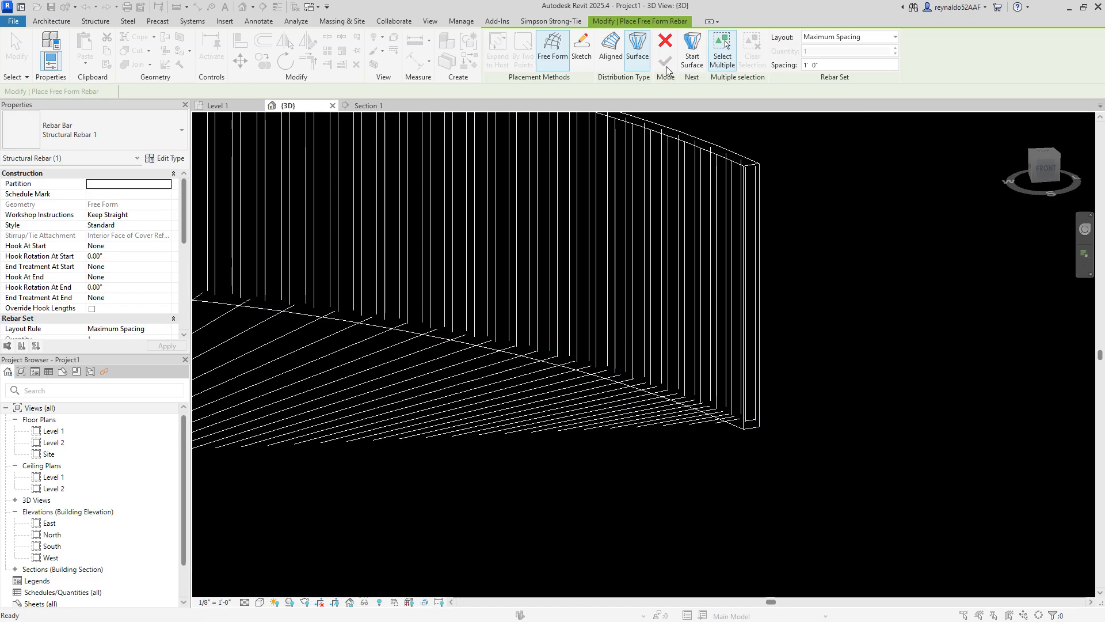
pyautogui.scroll(-3, 806, 436)
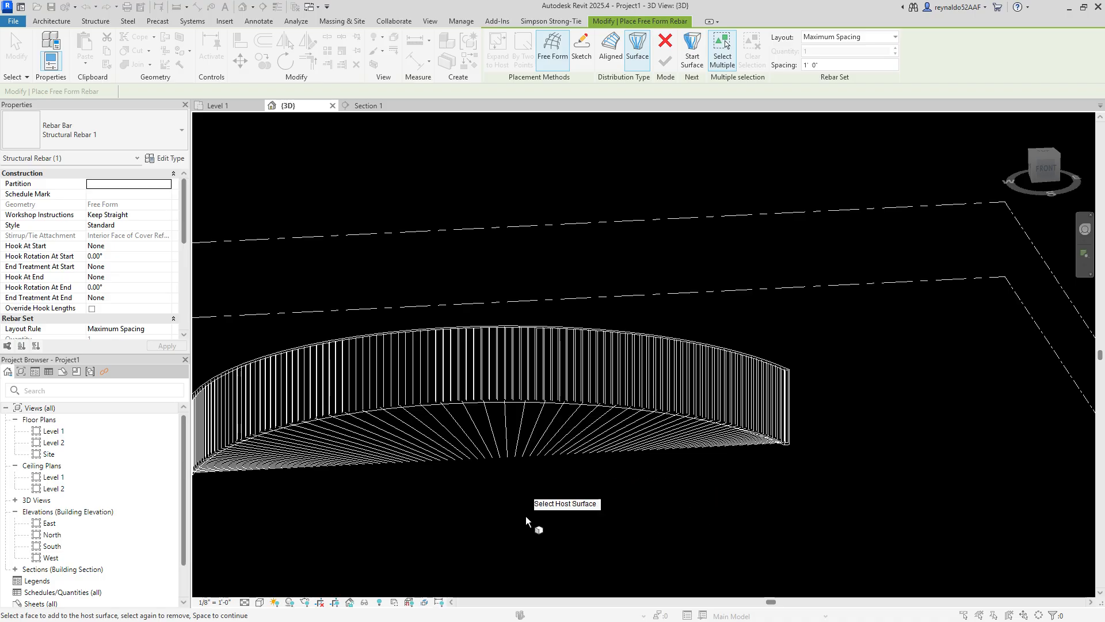
pyautogui.keyDown('shift'); pyautogui.moveTo(527, 517); pyautogui.dragTo(613, 407, button='middle'); pyautogui.keyUp('shift')
pyautogui.keyDown('shift'); pyautogui.moveTo(553, 510); pyautogui.dragTo(580, 528, button='middle'); pyautogui.keyUp('shift')
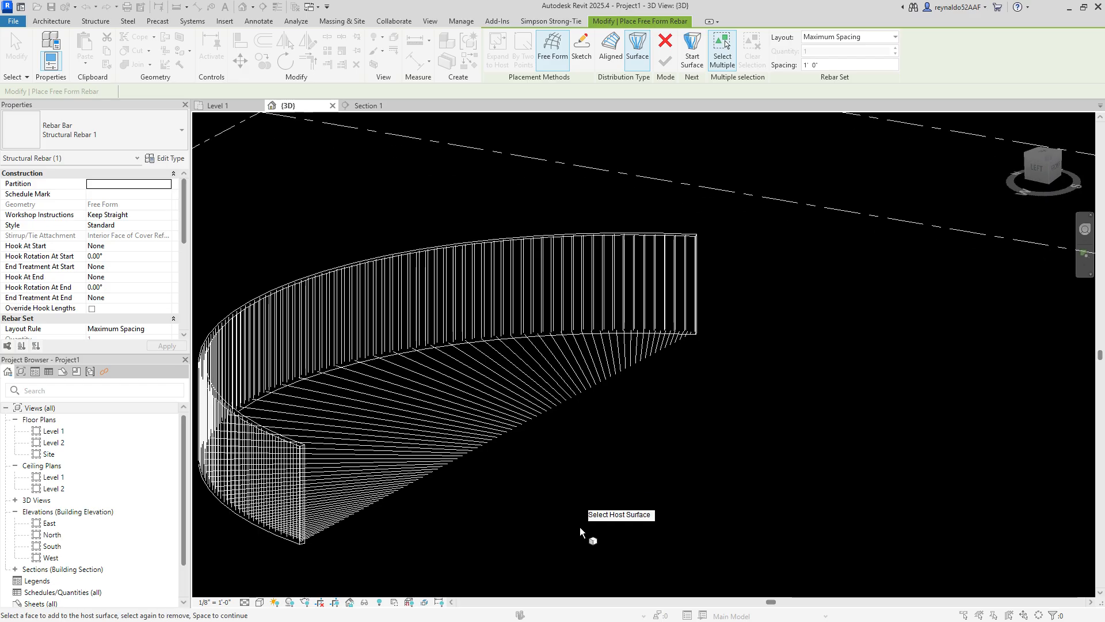
# Step: Exit rebar placement and delete the fan-shaped rebar set at the curved wall's base
pyautogui.scroll(2, 545, 450)
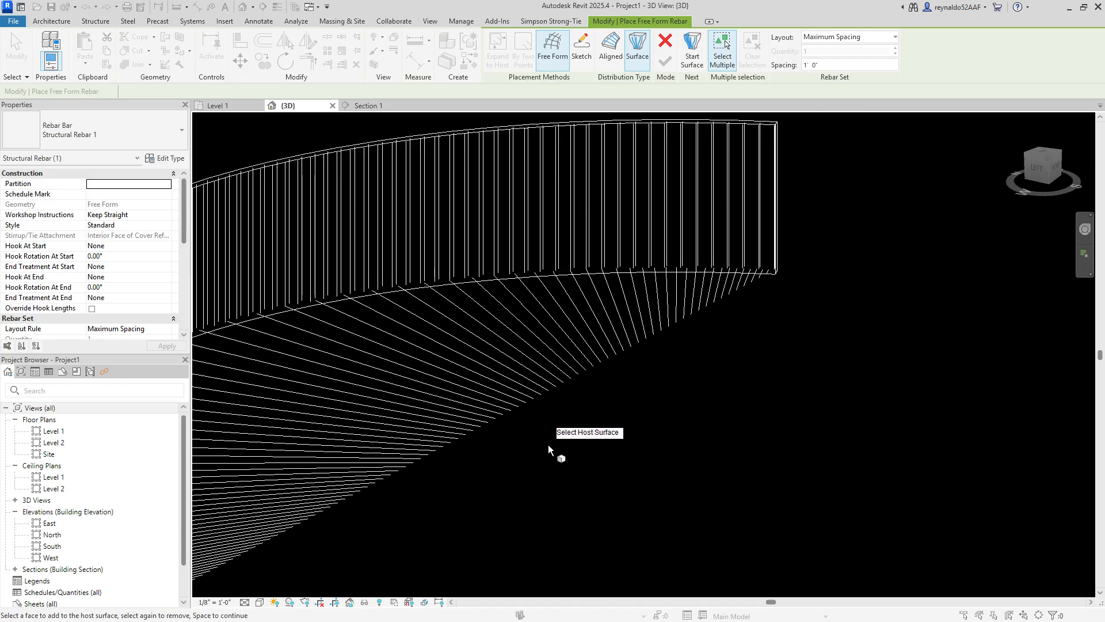
pyautogui.scroll(-2, 593, 397)
pyautogui.keyDown('shift'); pyautogui.moveTo(589, 462); pyautogui.dragTo(416, 547, button='middle'); pyautogui.keyUp('shift')
pyautogui.keyDown('shift'); pyautogui.moveTo(461, 350); pyautogui.dragTo(565, 528, button='middle'); pyautogui.keyUp('shift')
pyautogui.press('space')
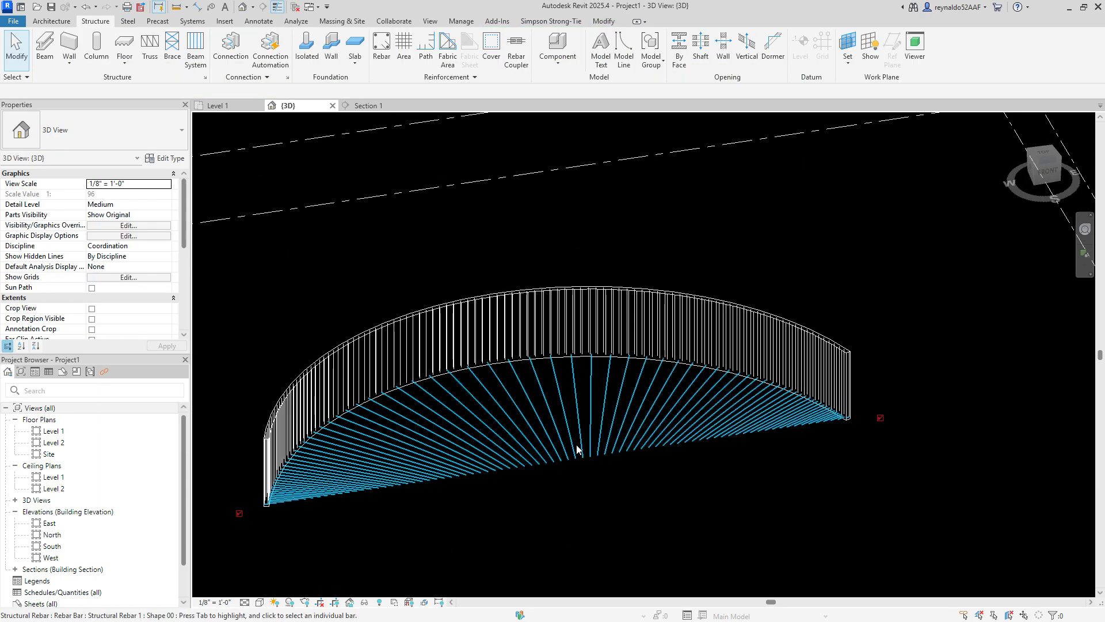
pyautogui.press('Escape')
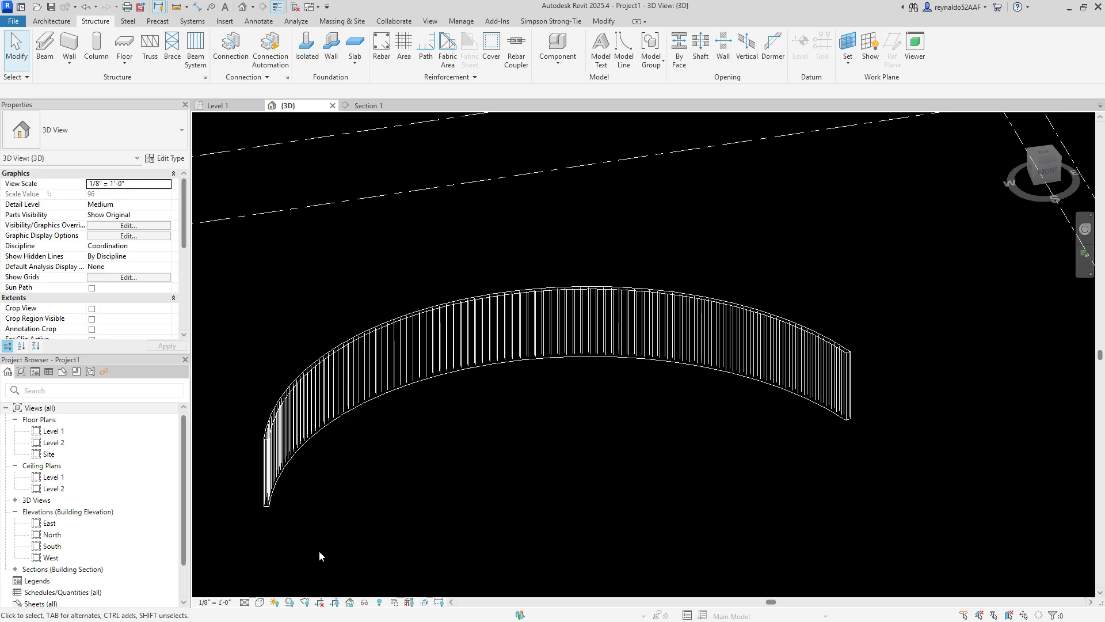
# Step: Start another free form rebar with Surface distribution and assign the curved wall's bottom face as the host surface
pyautogui.scroll(3, 316, 550)
pyautogui.keyDown('shift'); pyautogui.moveTo(294, 531); pyautogui.dragTo(618, 529, button='middle'); pyautogui.keyUp('shift')
pyautogui.scroll(1, 467, 477)
pyautogui.moveTo(466, 478); pyautogui.dragTo(526, 524, button='middle')
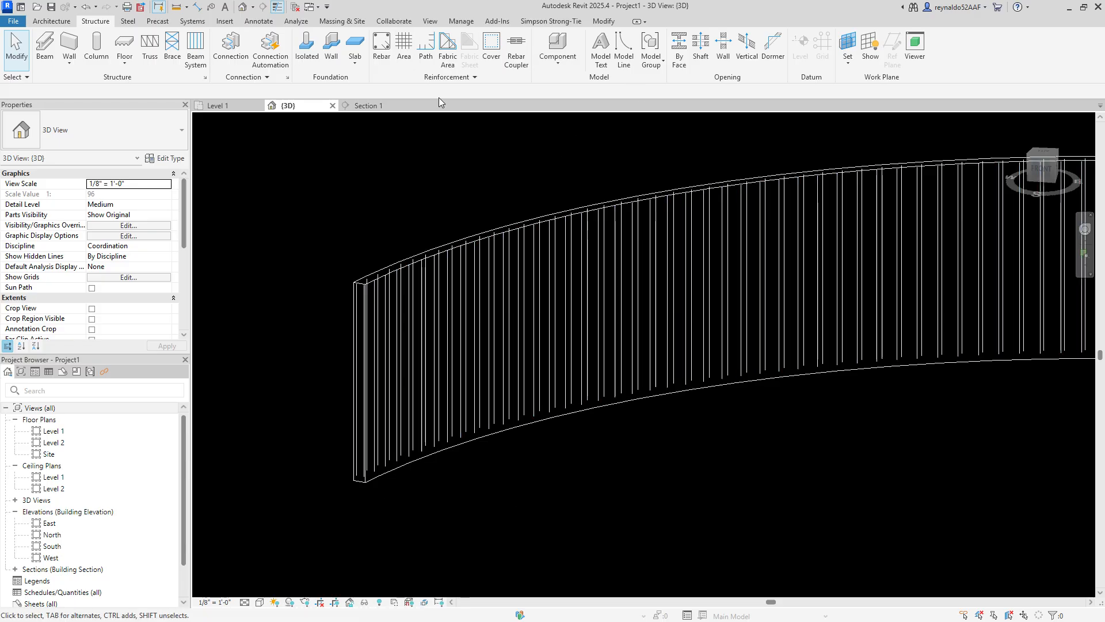
pyautogui.click(382, 43)
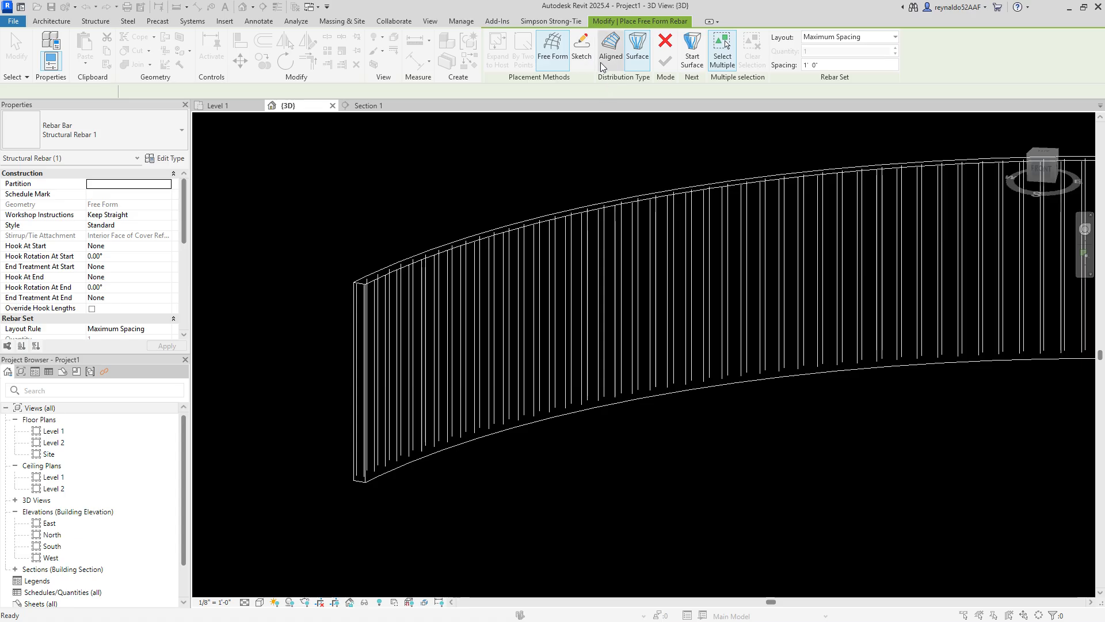
pyautogui.click(636, 49)
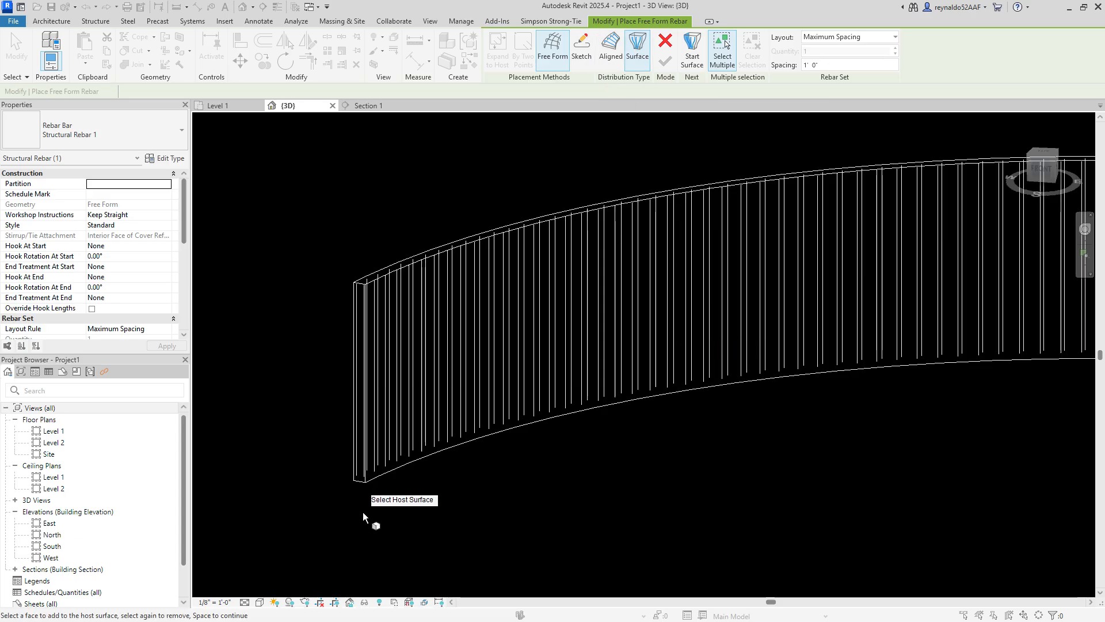
pyautogui.scroll(2, 363, 512)
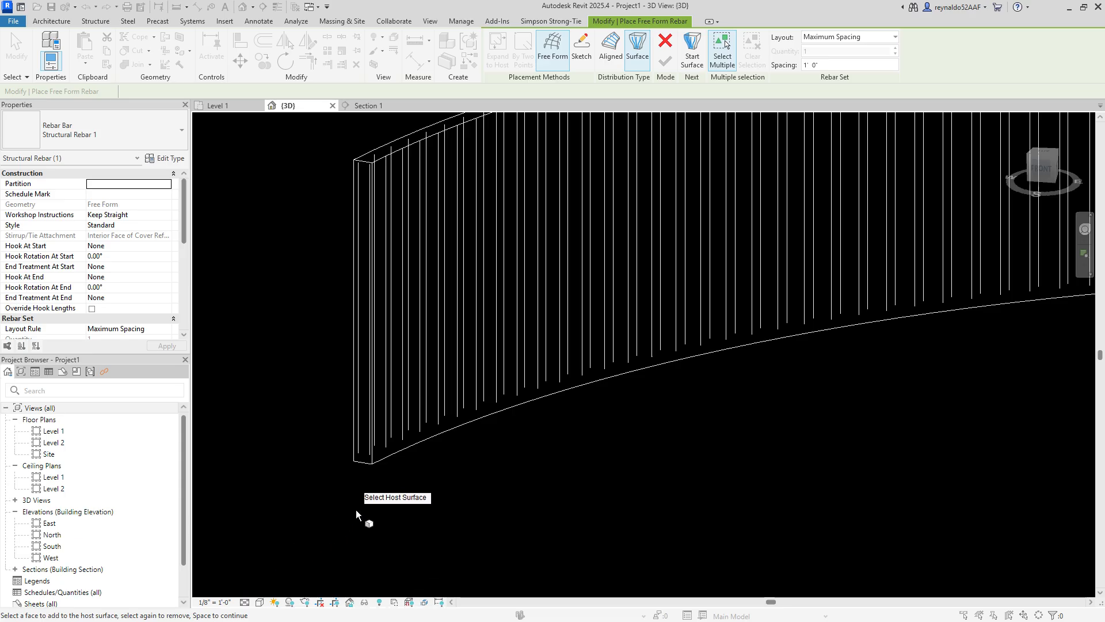
pyautogui.click(364, 465)
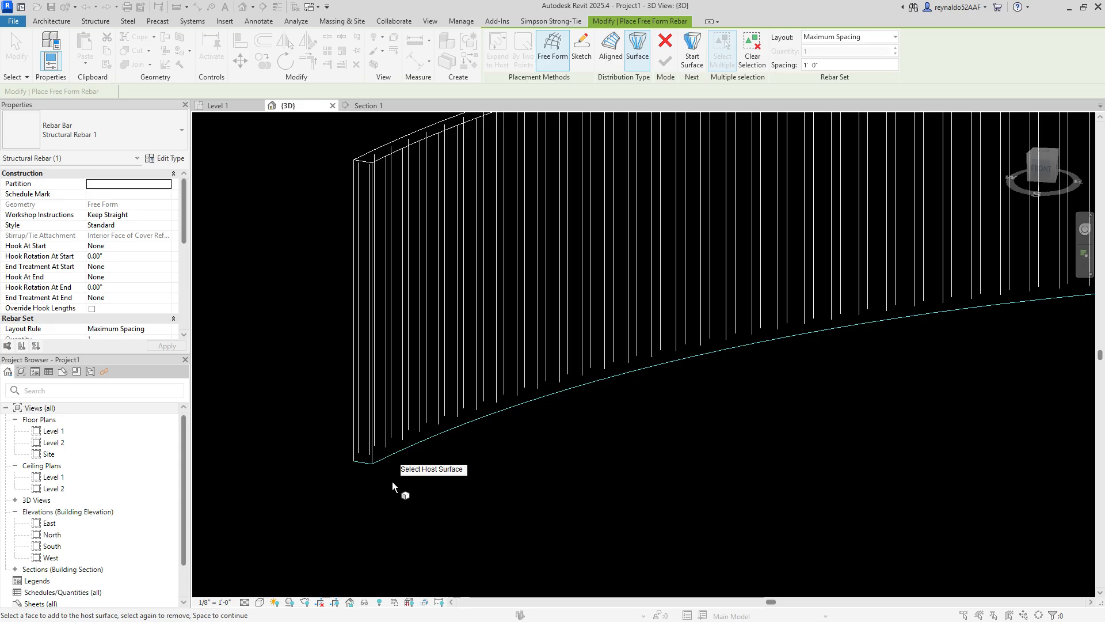
pyautogui.press('space')
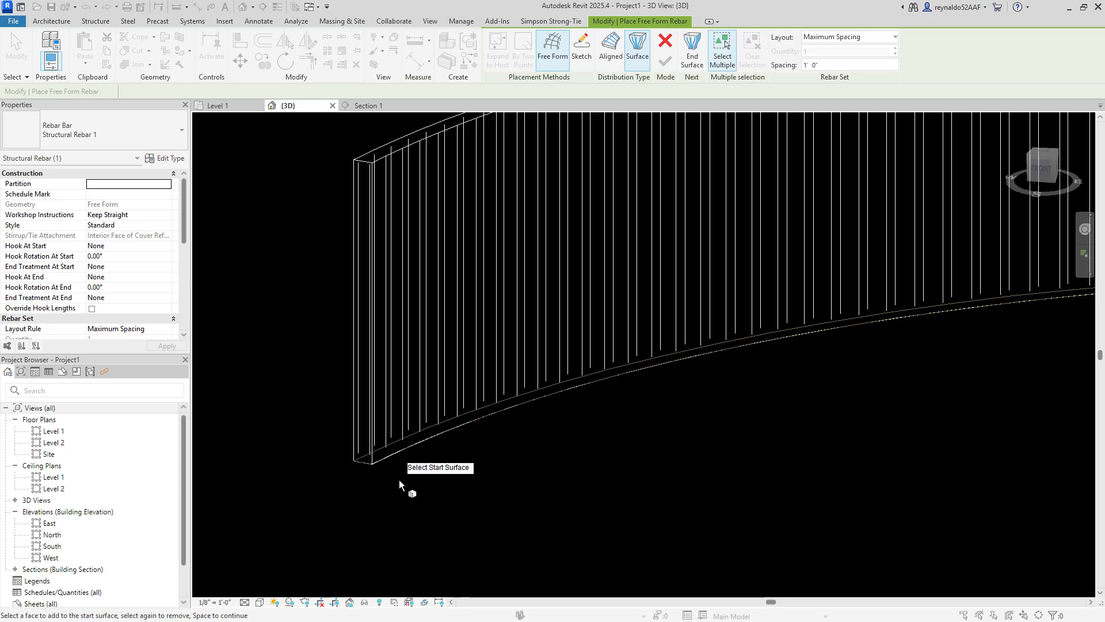
# Step: Assign the narrow vertical face at the wall's west end as the start surface
pyautogui.click(372, 453)
pyautogui.scroll(-3, 374, 482)
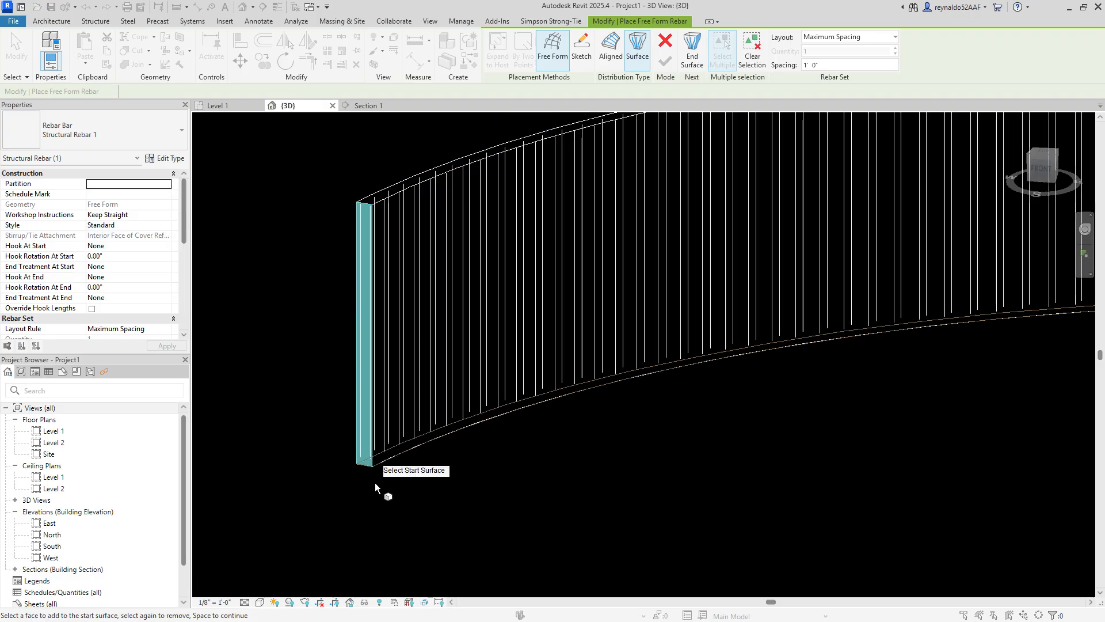
pyautogui.press('space')
# Step: Assign the vertical face at the wall's east end as the end surface and finish the rebar set
pyautogui.scroll(-1, 430, 484)
pyautogui.moveTo(656, 491); pyautogui.dragTo(656, 491, button='middle')
pyautogui.scroll(5, 993, 518)
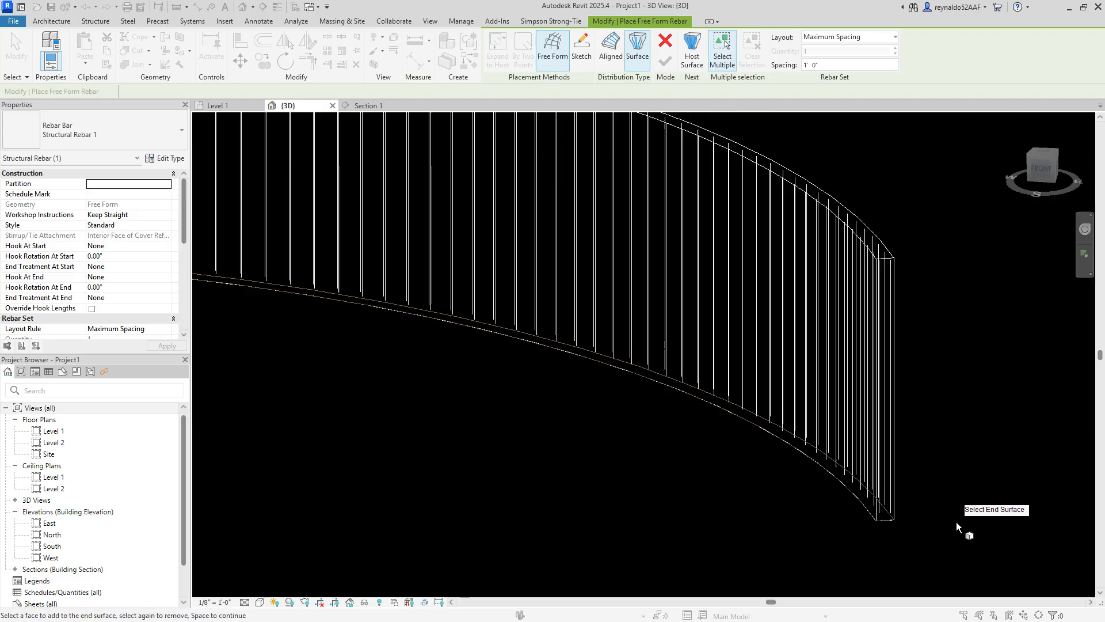
pyautogui.click(866, 498)
pyautogui.click(666, 63)
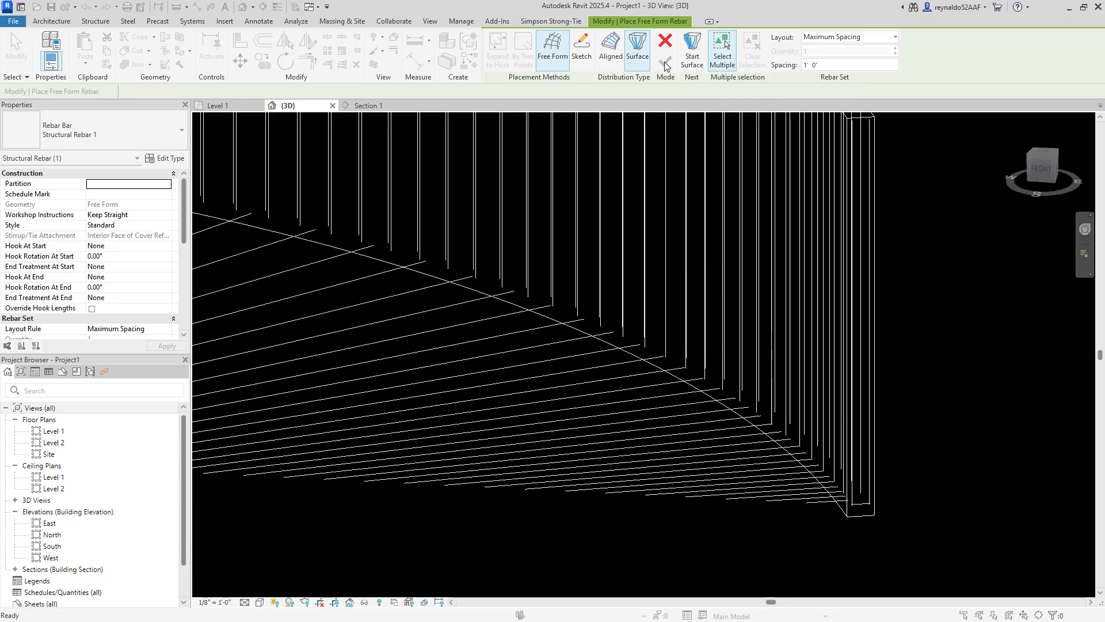
# Step: Examine how the new surface-distributed bars run along the wall's base from one end to the other
pyautogui.scroll(-7, 685, 411)
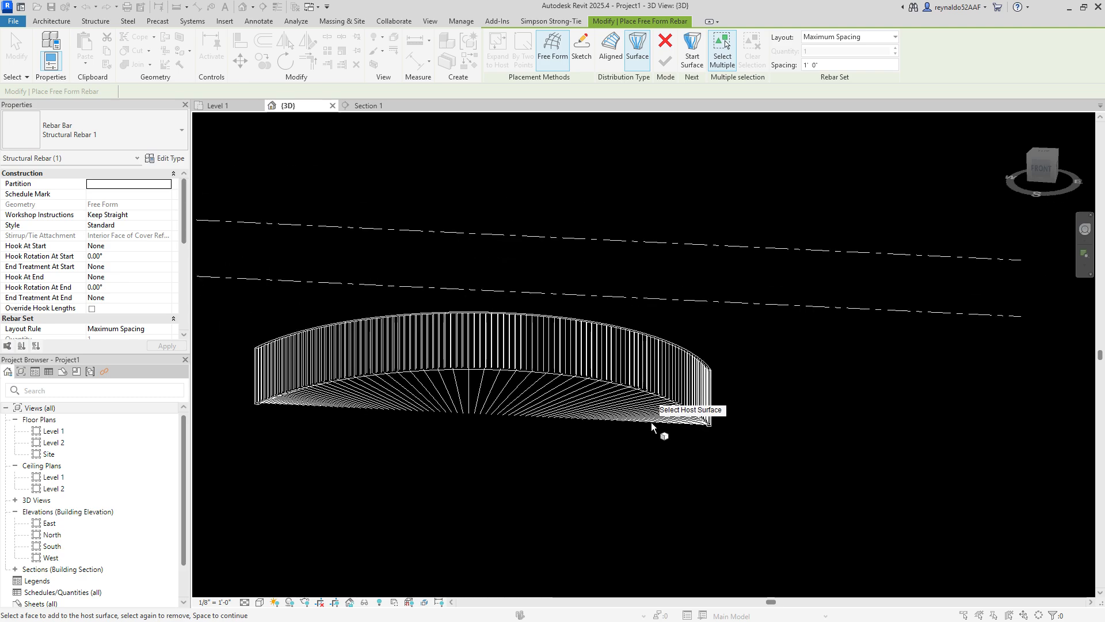
pyautogui.scroll(2, 503, 447)
pyautogui.keyDown('shift'); pyautogui.moveTo(503, 448); pyautogui.dragTo(345, 479, button='middle'); pyautogui.keyUp('shift')
pyautogui.scroll(2, 570, 472)
pyautogui.scroll(-2, 552, 467)
pyautogui.moveTo(346, 479); pyautogui.dragTo(364, 486, button='middle')
pyautogui.scroll(5, 358, 458)
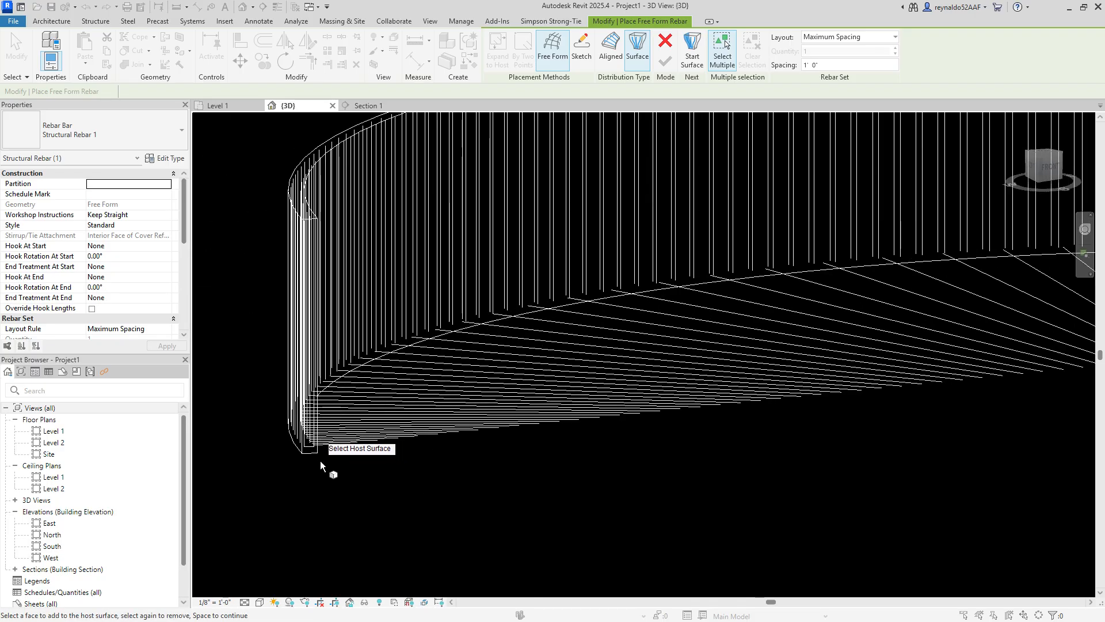
pyautogui.scroll(-3, 320, 460)
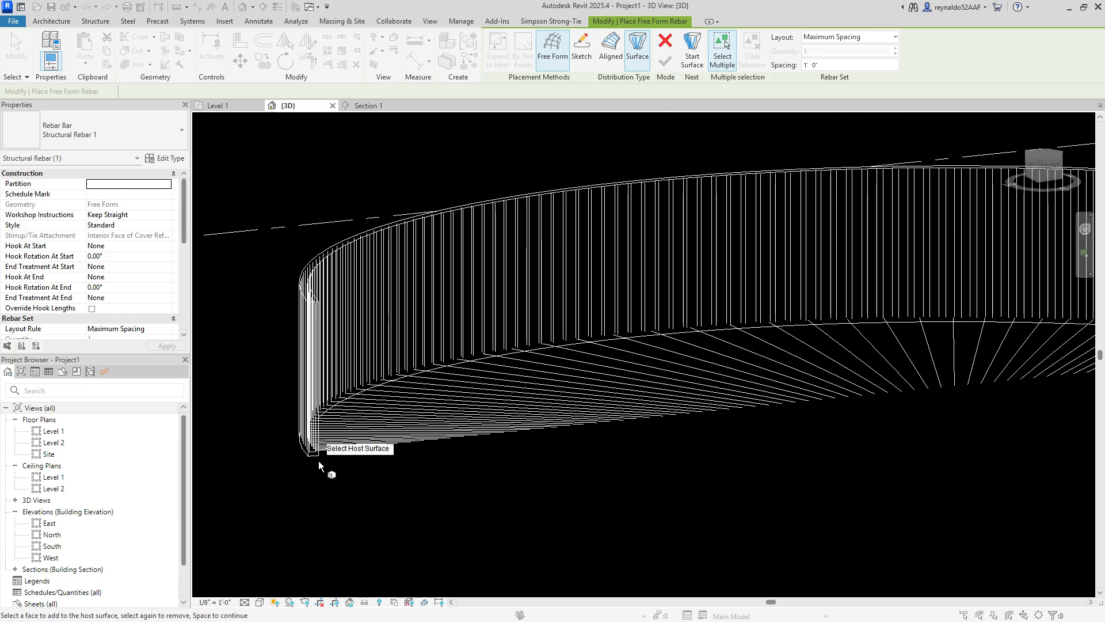
pyautogui.moveTo(911, 426); pyautogui.dragTo(613, 461, button='middle')
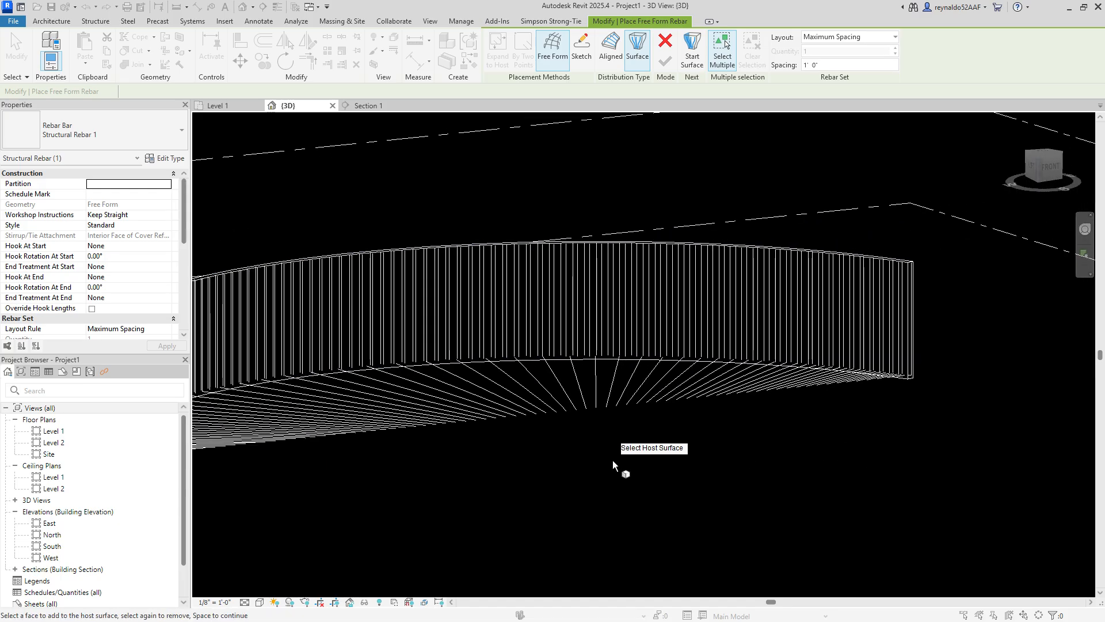
# Step: Exit rebar placement and delete the newly placed base rebar set
pyautogui.press('Escape')
pyautogui.click(554, 402)
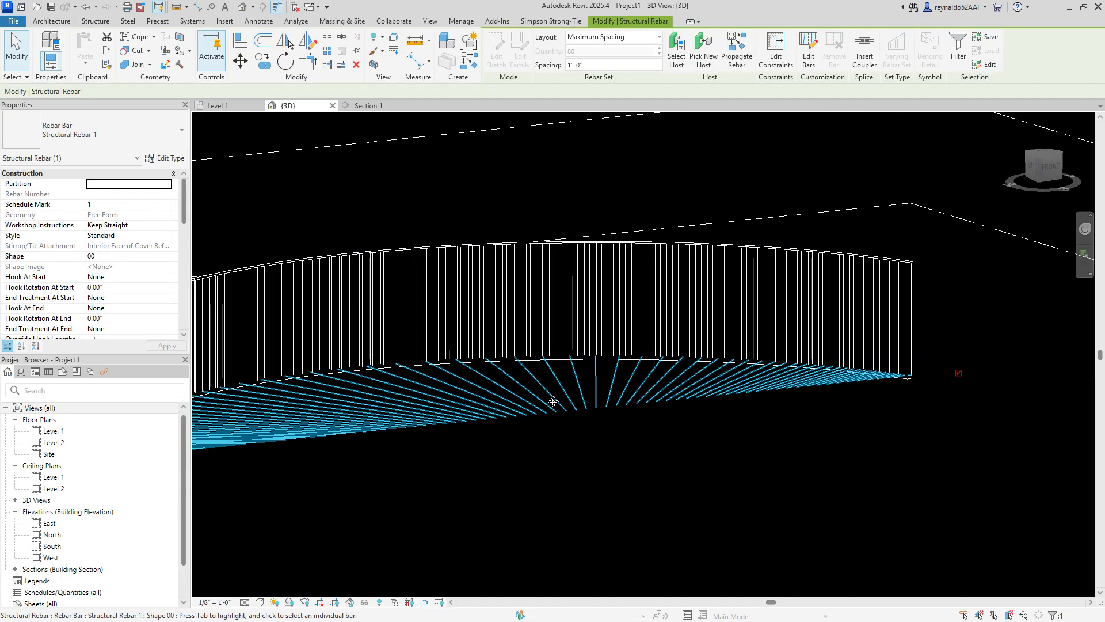
pyautogui.press('Delete')
# Step: Restart the surface-distributed free form rebar and pick only the wall's bottom face as the host surface
pyautogui.keyDown('shift'); pyautogui.moveTo(550, 402); pyautogui.dragTo(574, 508, button='middle'); pyautogui.keyUp('shift')
pyautogui.moveTo(679, 486); pyautogui.dragTo(655, 488, button='middle')
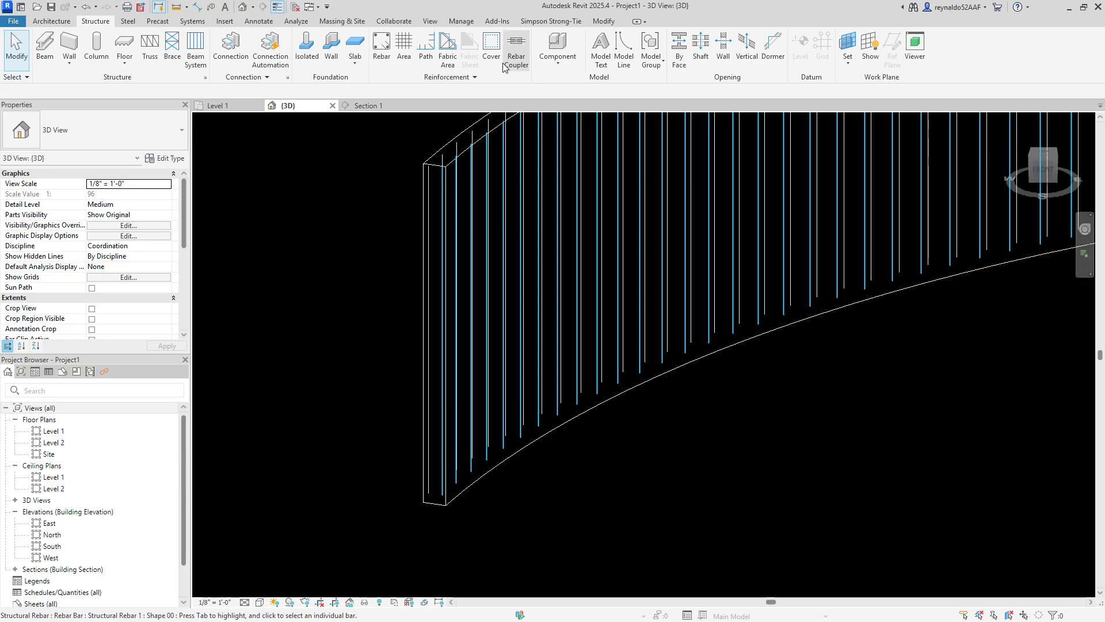
pyautogui.click(384, 46)
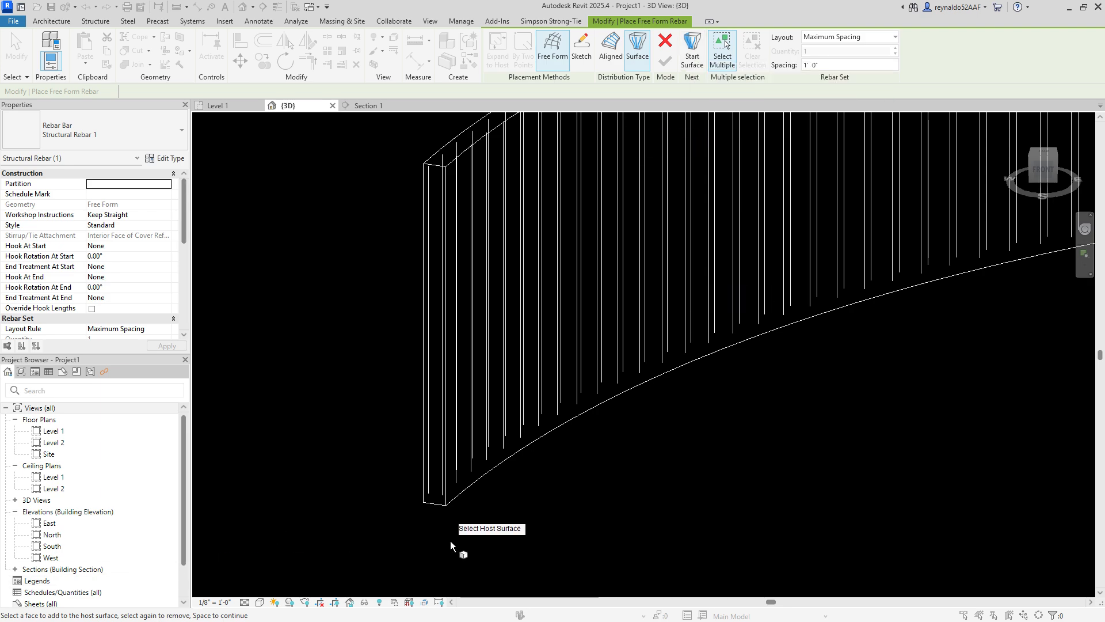
pyautogui.scroll(1, 457, 525)
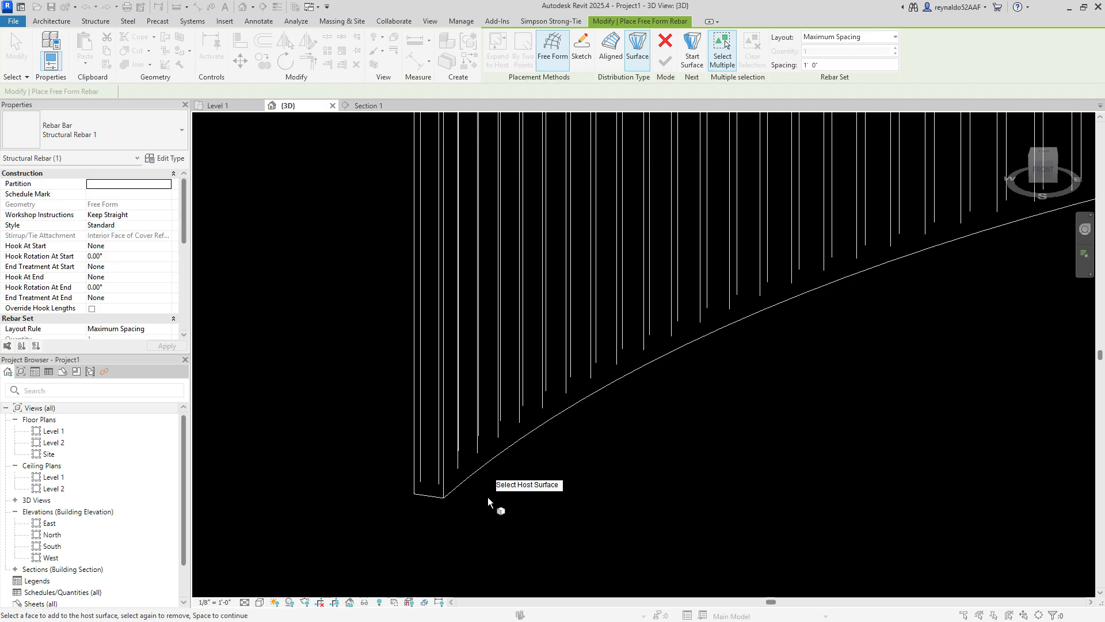
pyautogui.click(483, 467)
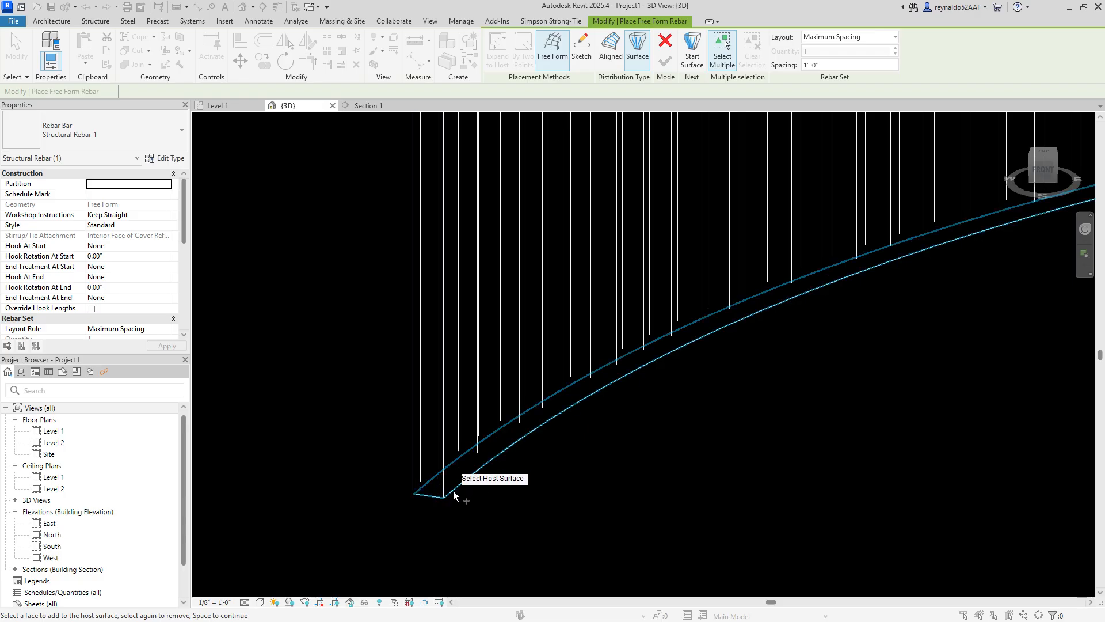
pyautogui.click(426, 496)
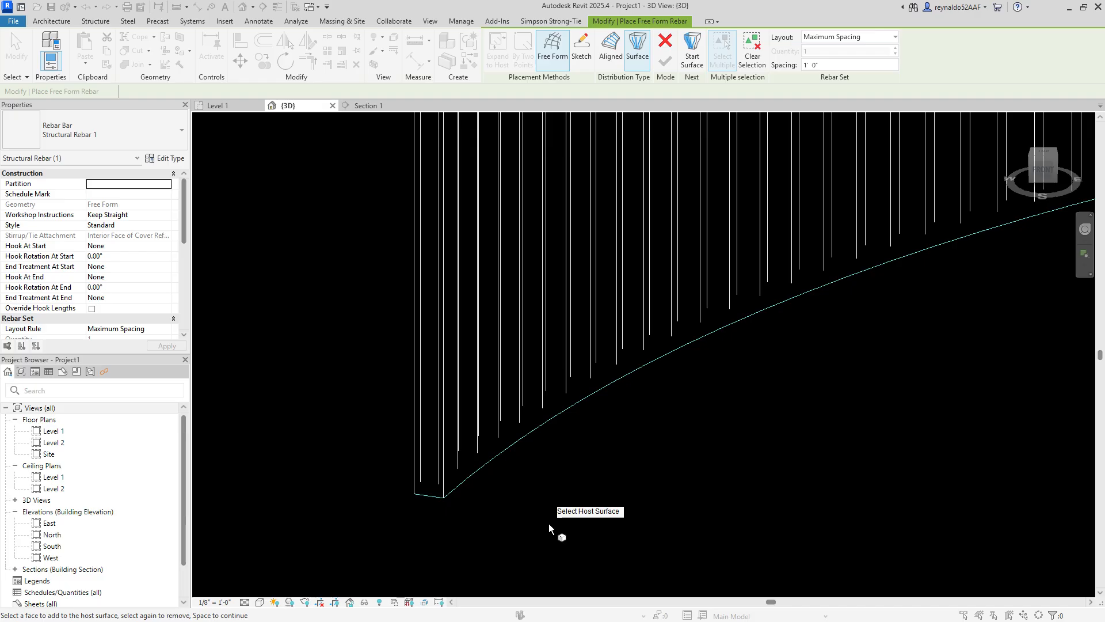
pyautogui.press('space')
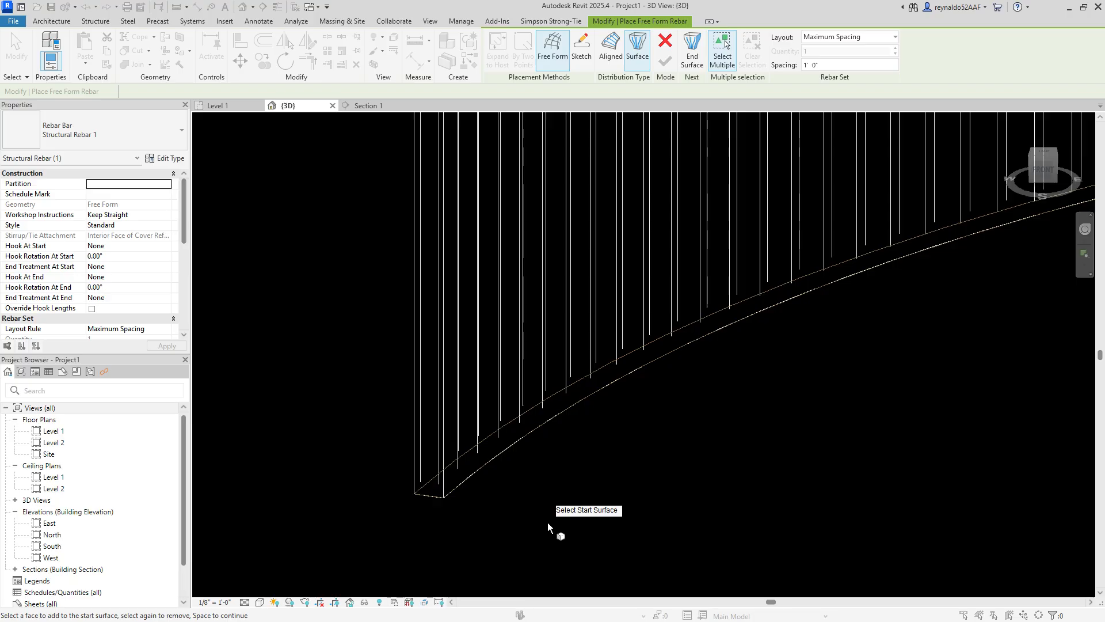
# Step: Assign the wall's inner curved face as start surface and outer curved face as end surface, and finish the base rebar set
pyautogui.scroll(-3, 430, 504)
pyautogui.moveTo(424, 516); pyautogui.dragTo(281, 524, button='middle')
pyautogui.scroll(2, 1002, 509)
pyautogui.scroll(-2, 1000, 509)
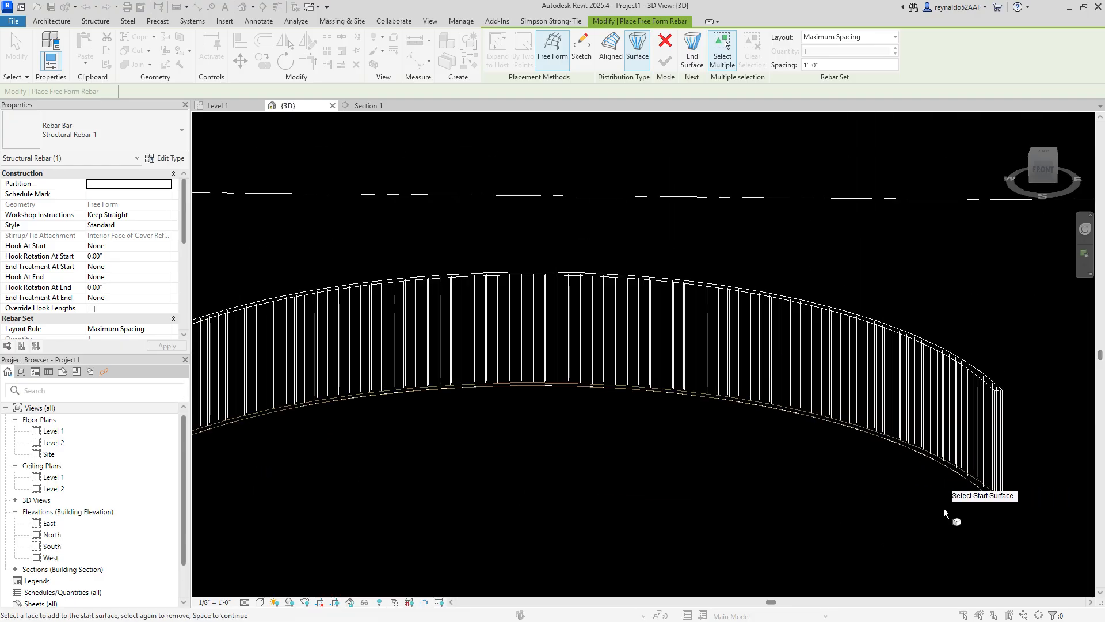
pyautogui.scroll(-3, 978, 512)
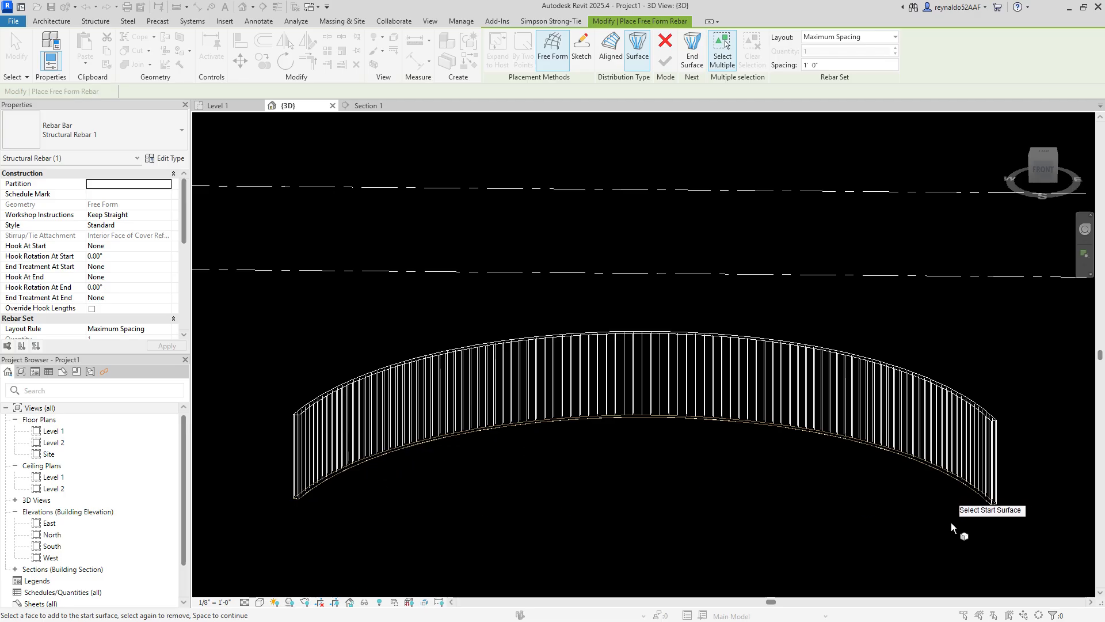
pyautogui.scroll(3, 271, 501)
pyautogui.scroll(3, 334, 482)
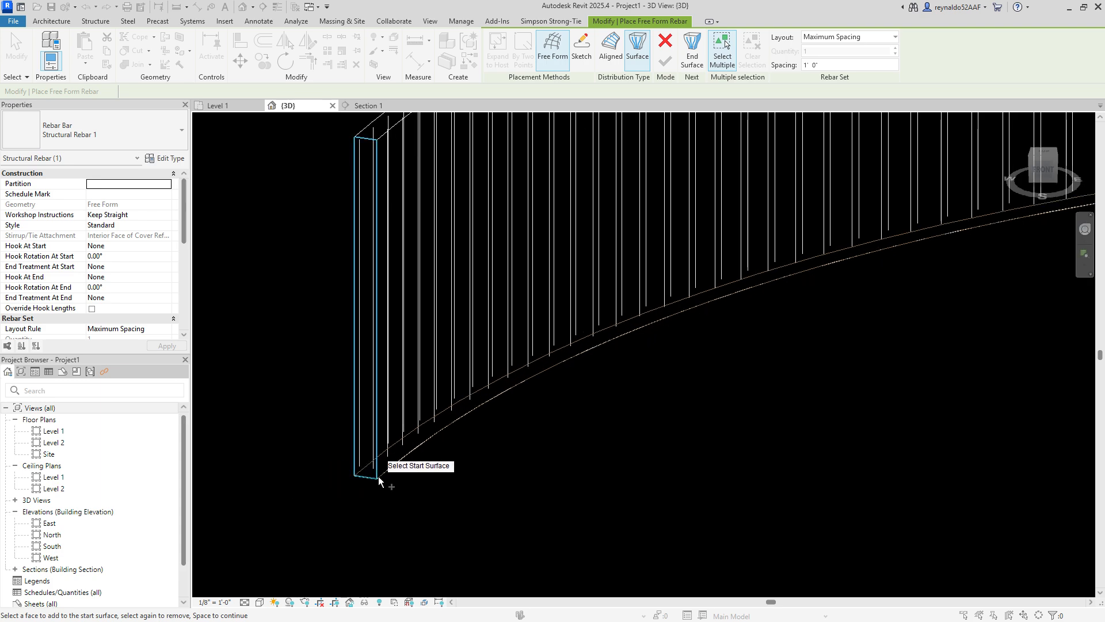
pyautogui.scroll(-1, 446, 486)
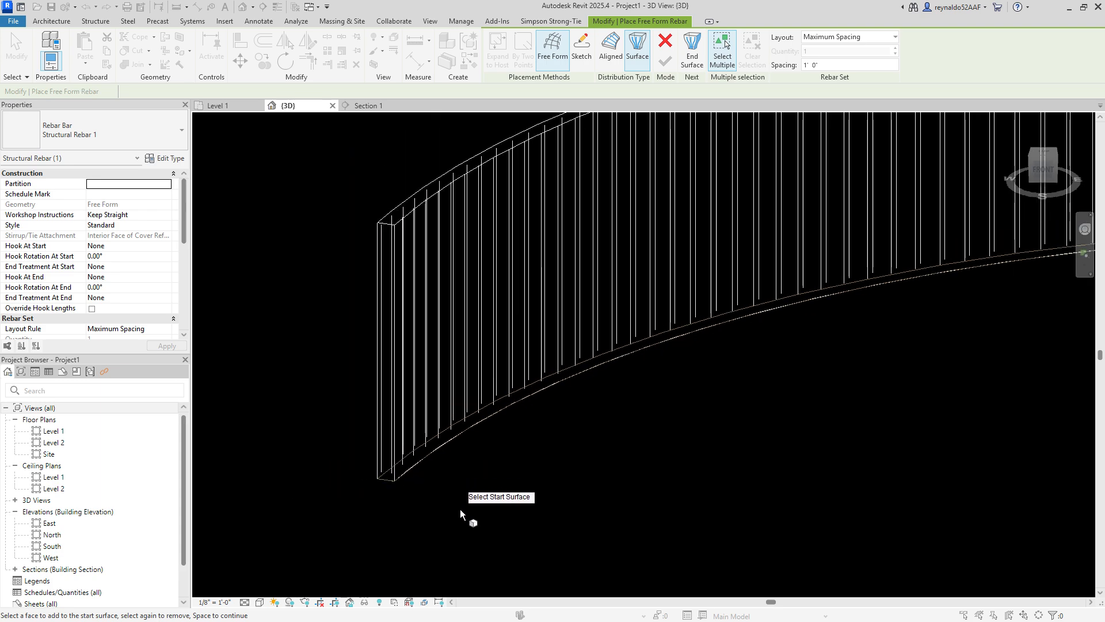
pyautogui.keyDown('shift'); pyautogui.moveTo(444, 511); pyautogui.dragTo(480, 516, button='middle'); pyautogui.keyUp('shift')
pyautogui.scroll(1, 499, 557)
pyautogui.keyDown('shift'); pyautogui.moveTo(506, 553); pyautogui.dragTo(475, 537, button='middle'); pyautogui.keyUp('shift')
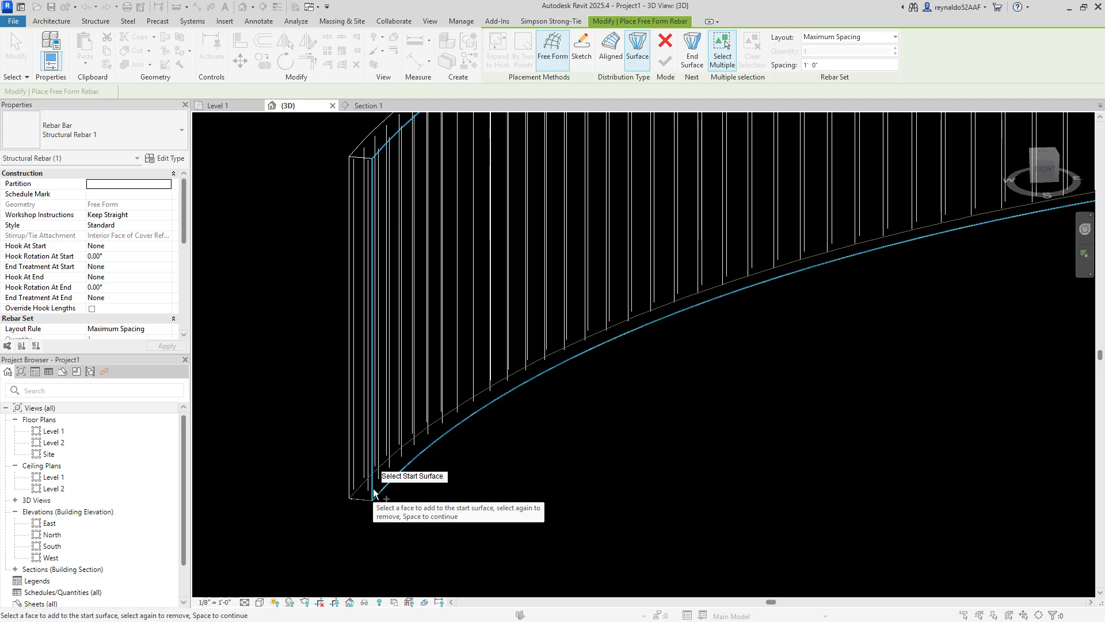
pyautogui.click(378, 489)
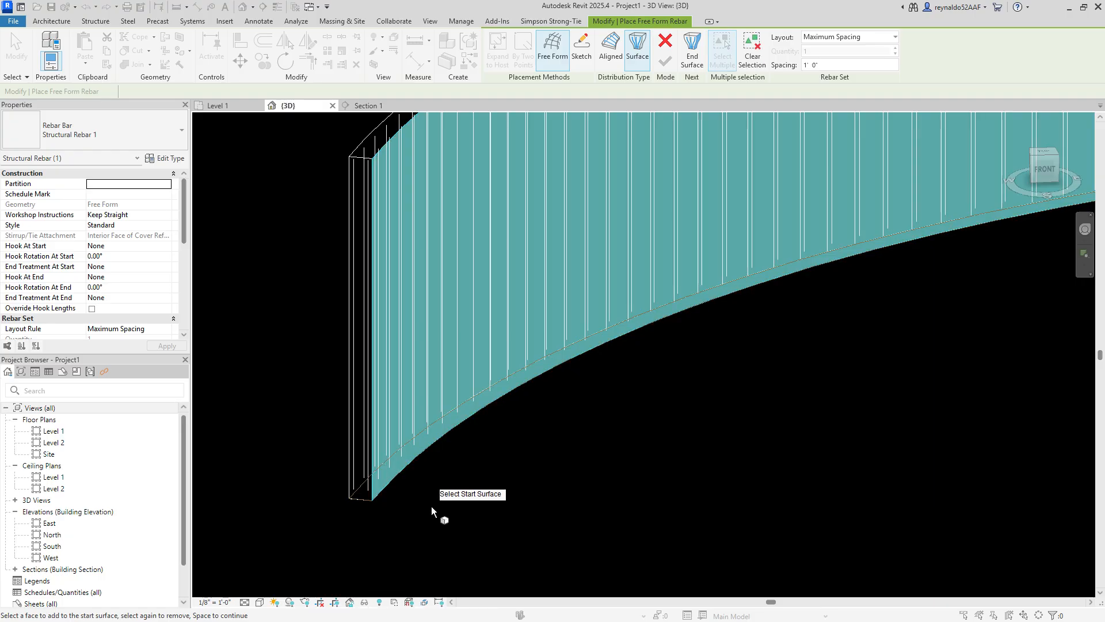
pyautogui.press('space')
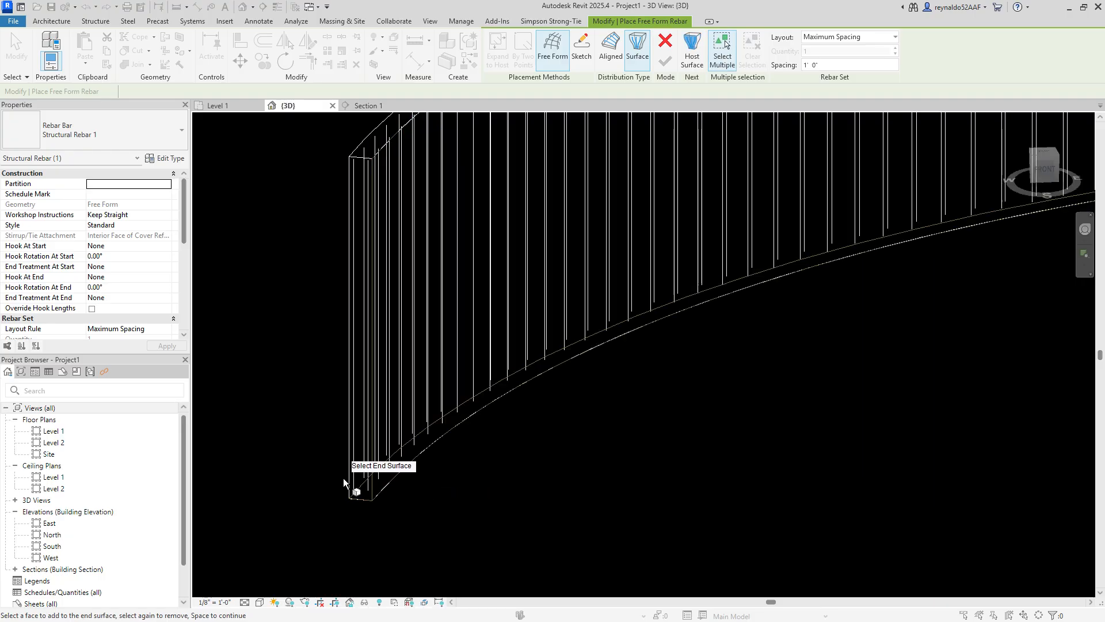
pyautogui.click(347, 478)
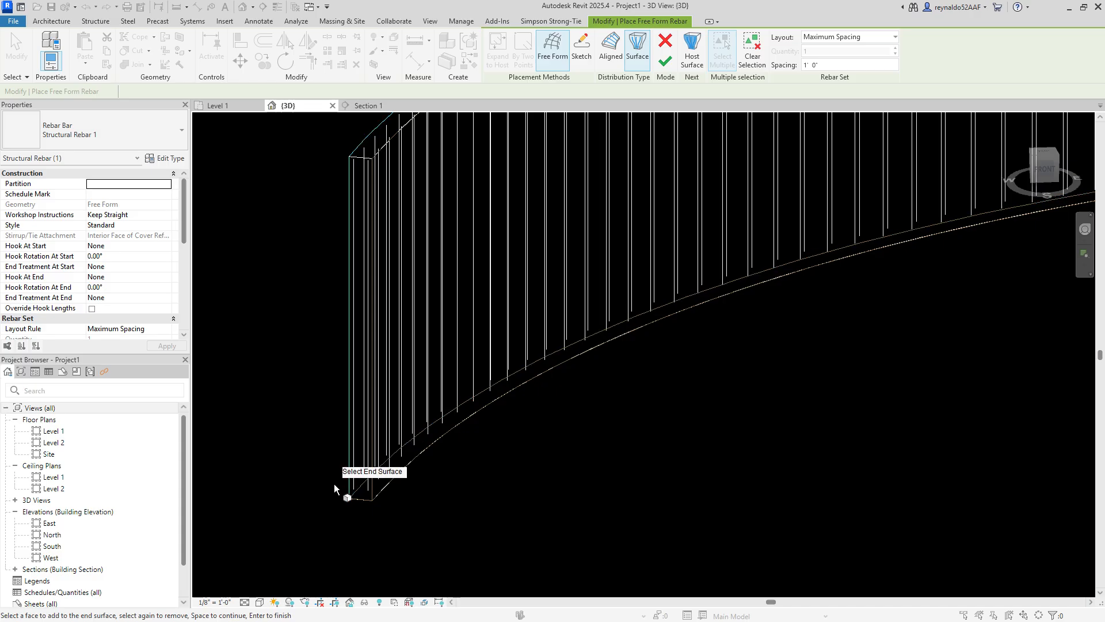
pyautogui.click(666, 61)
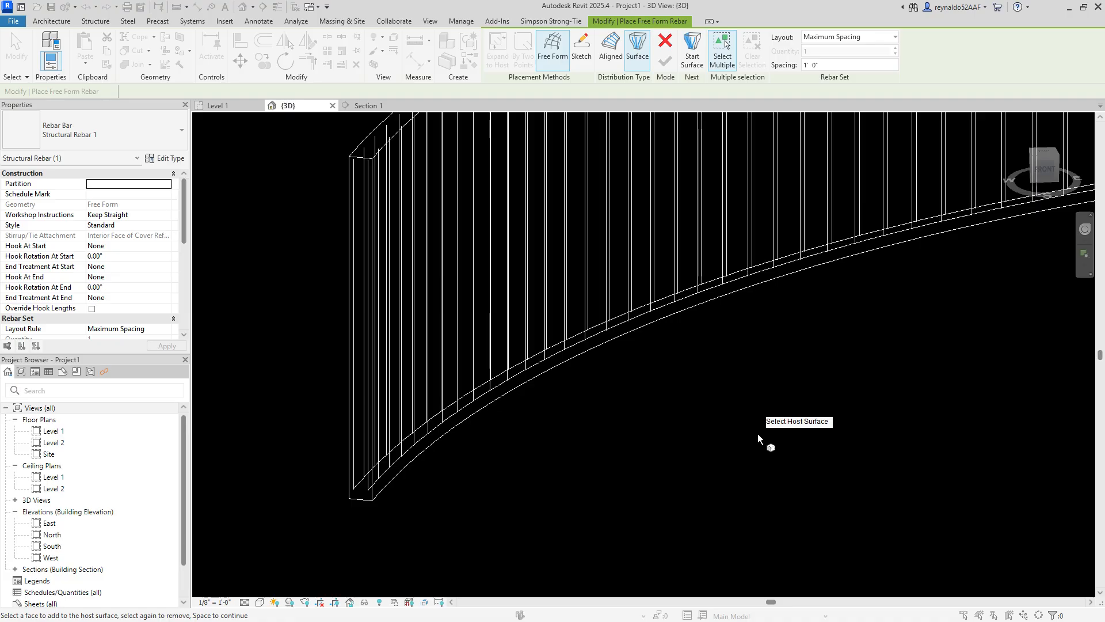
# Step: Open the Section 1 view, end rebar placement and examine the longitudinal bars at the wall's base
pyautogui.click(373, 107)
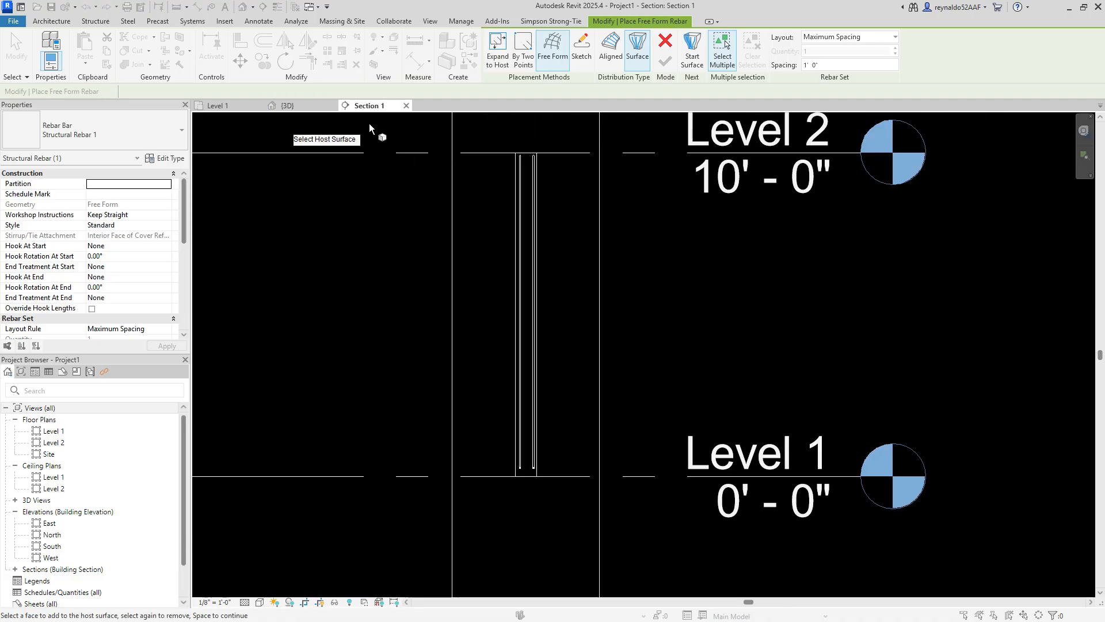
pyautogui.scroll(3, 551, 469)
pyautogui.scroll(5, 483, 469)
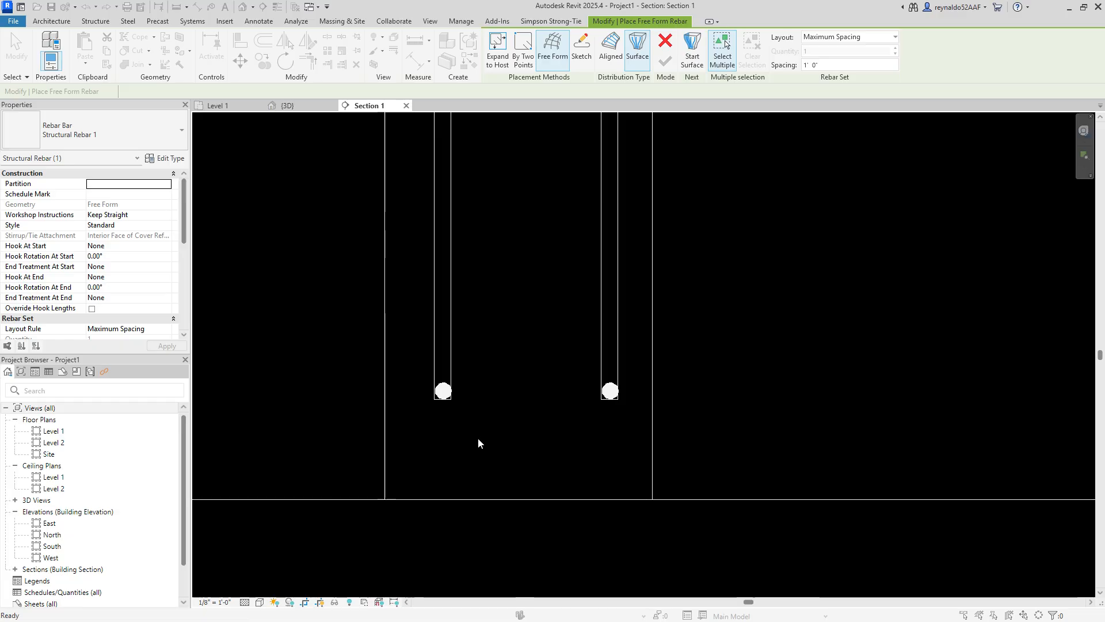
pyautogui.press('Escape')
pyautogui.scroll(-2, 478, 437)
pyautogui.scroll(4, 478, 436)
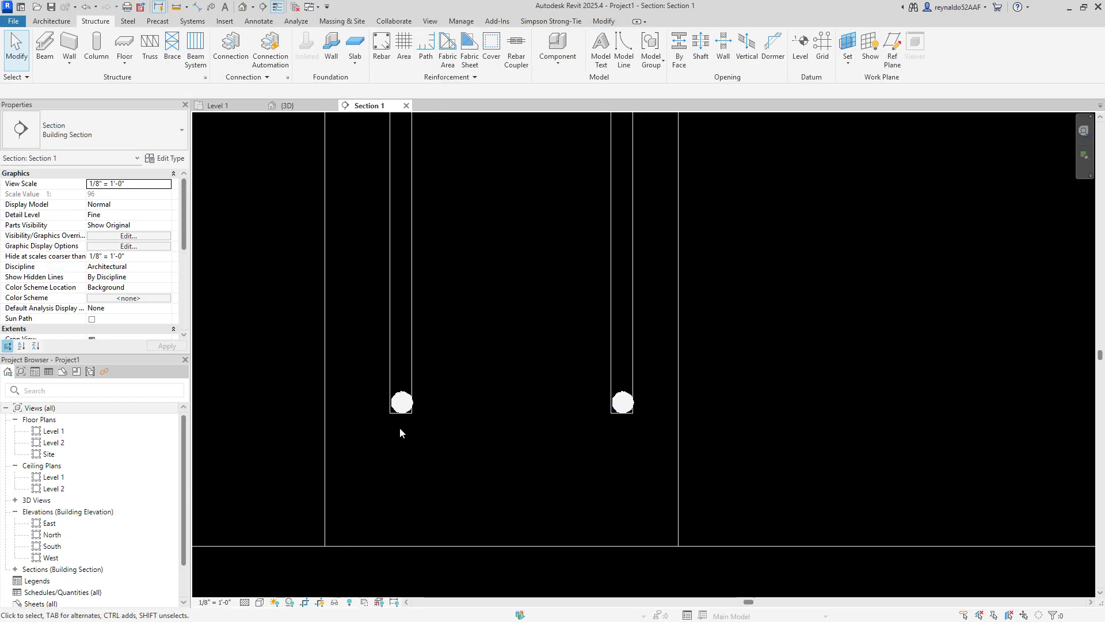
pyautogui.scroll(-2, 529, 509)
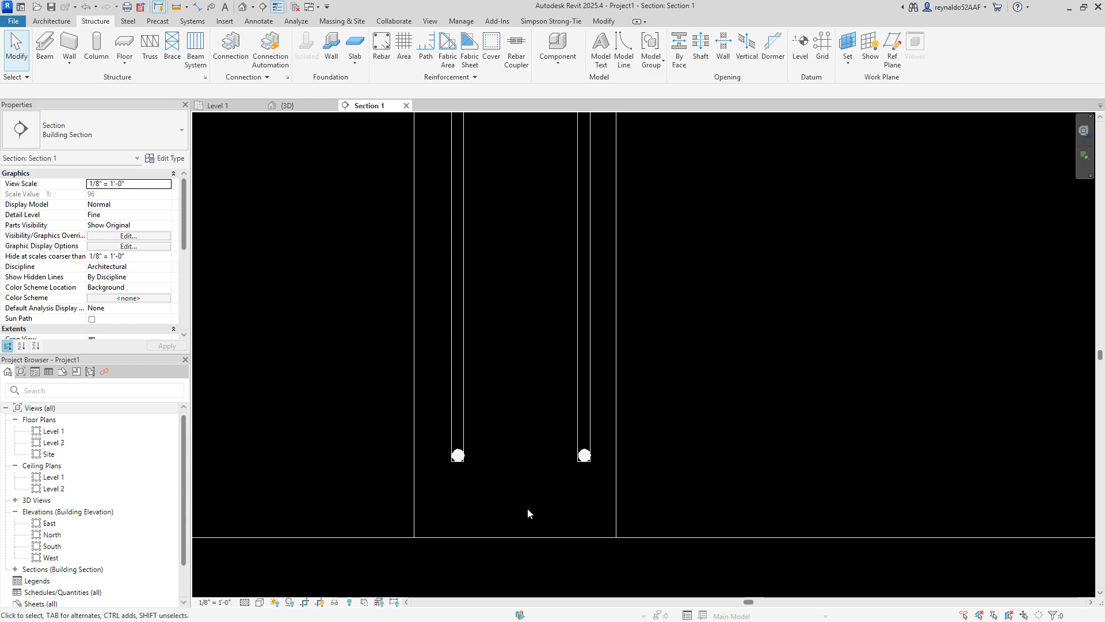
pyautogui.scroll(2, 511, 481)
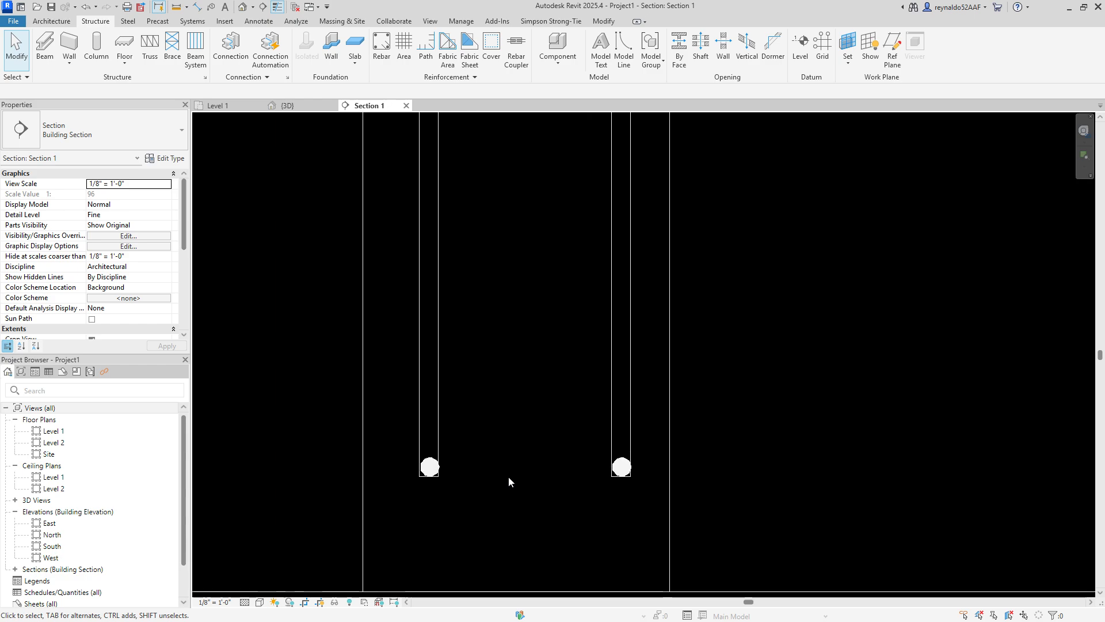
pyautogui.click(429, 468)
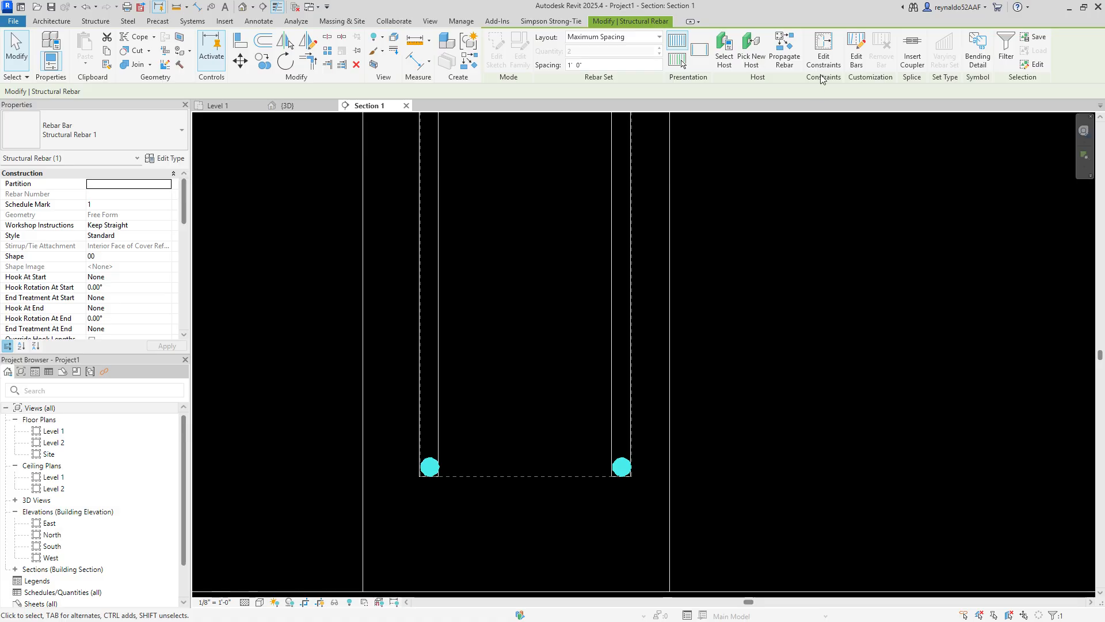
pyautogui.click(825, 57)
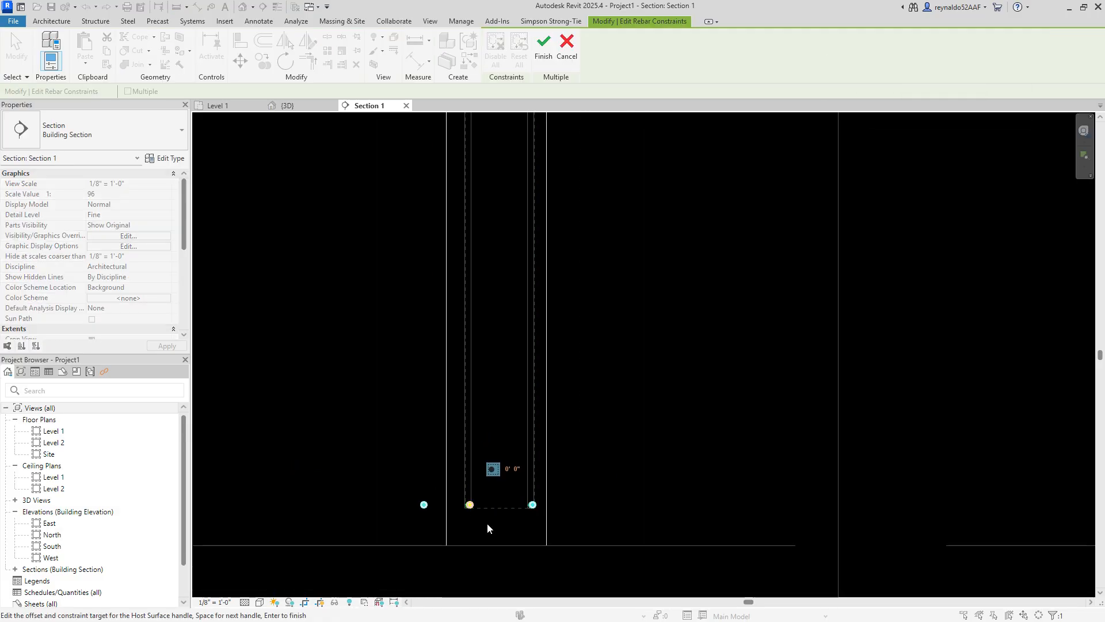
pyautogui.scroll(1, 485, 523)
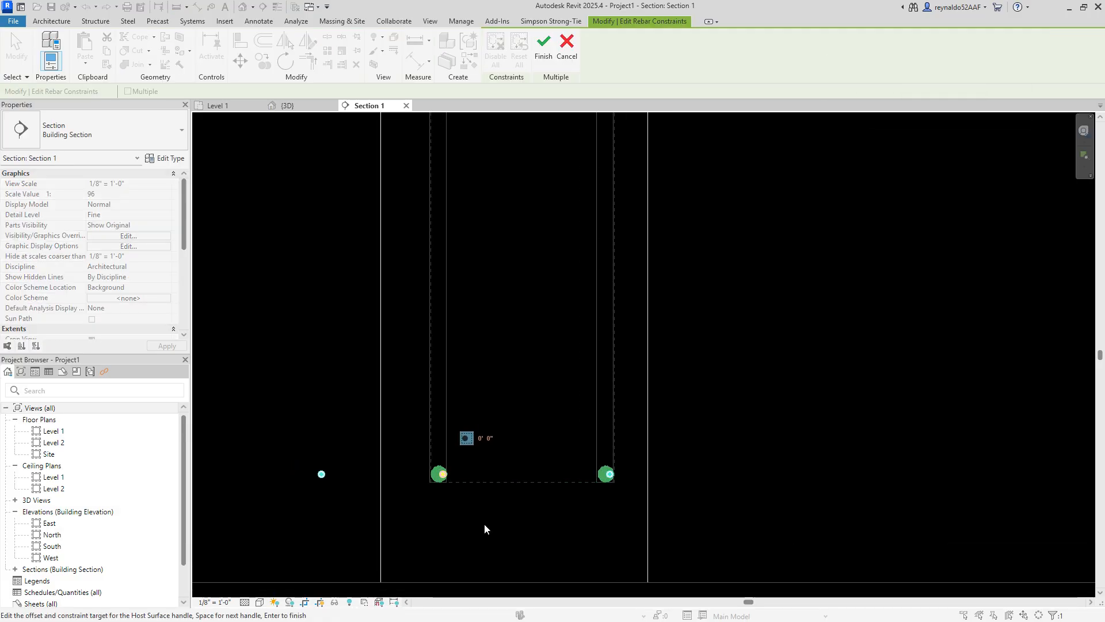
pyautogui.click(485, 438)
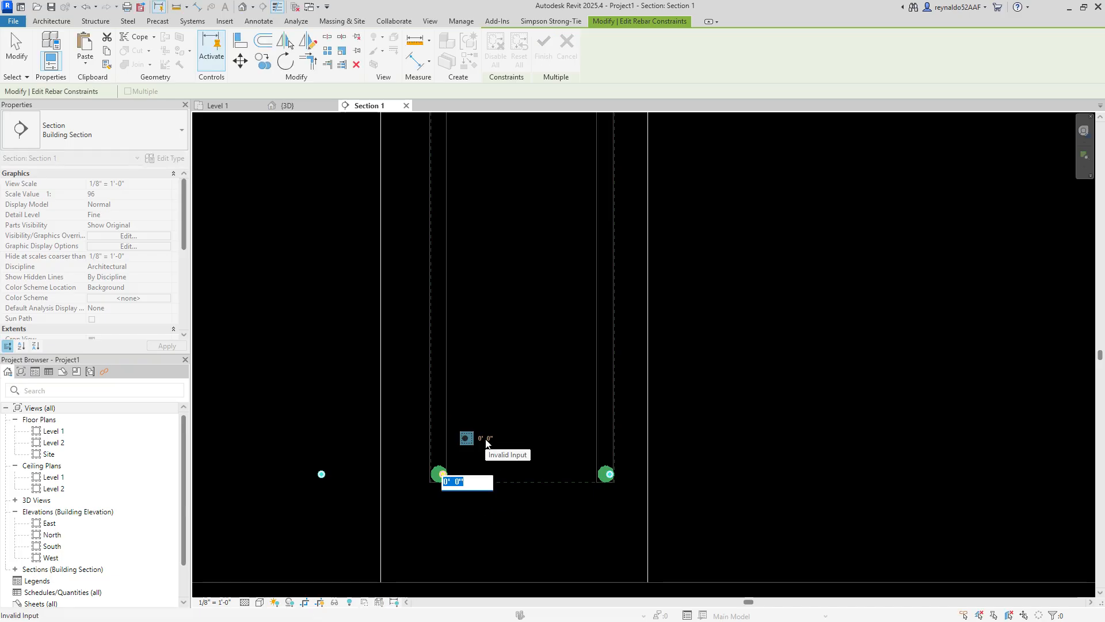
pyautogui.write('-1/2"')
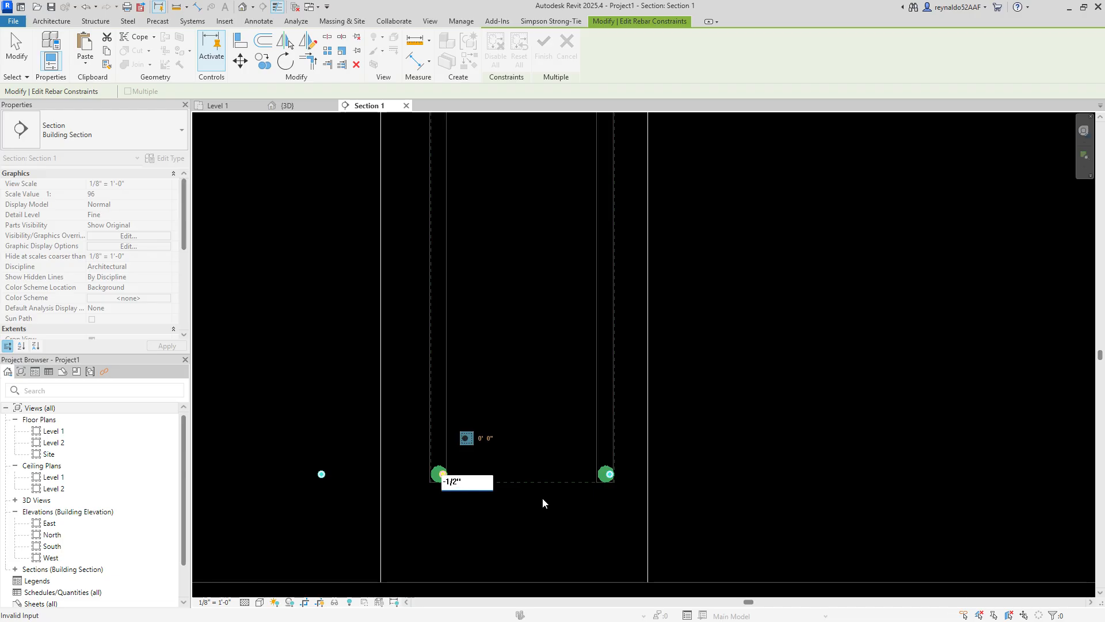
pyautogui.press('Return')
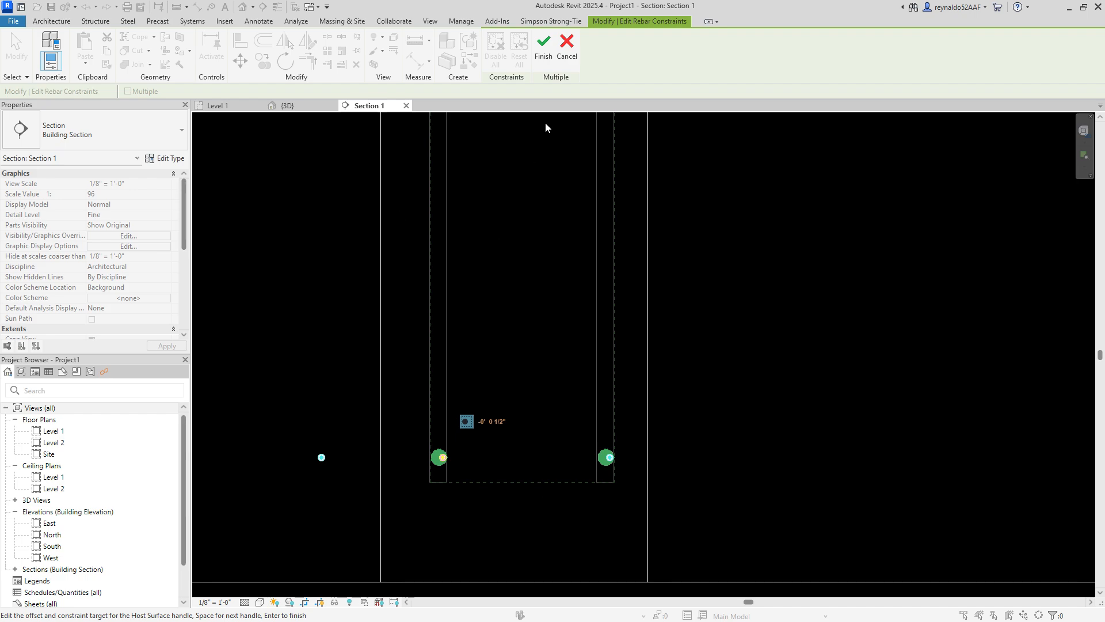
pyautogui.click(565, 49)
pyautogui.scroll(-2, 514, 407)
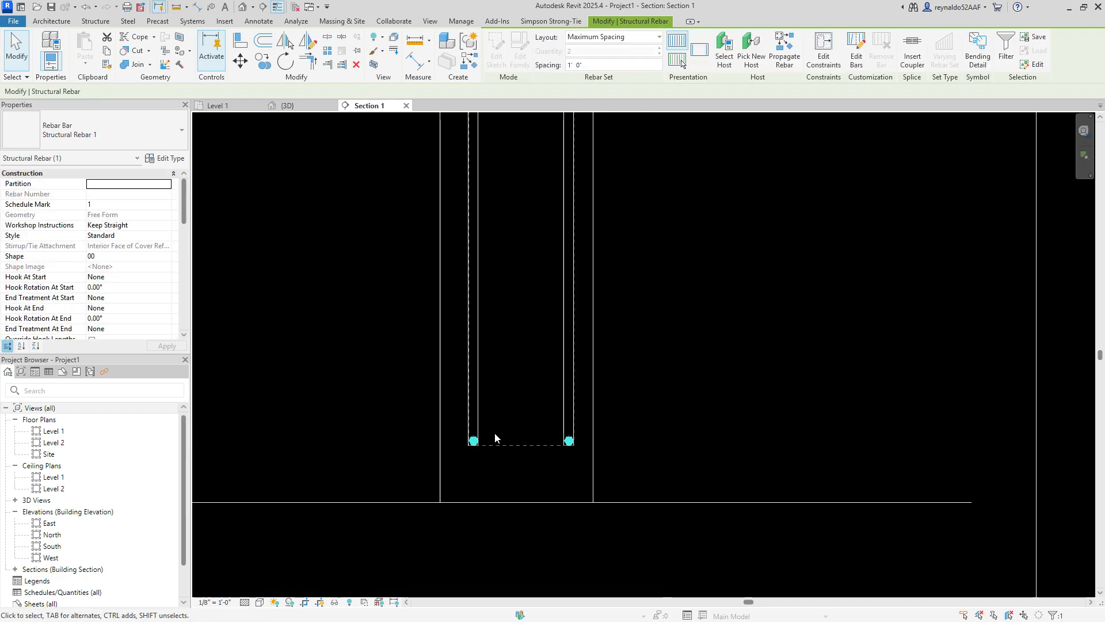
pyautogui.click(505, 457)
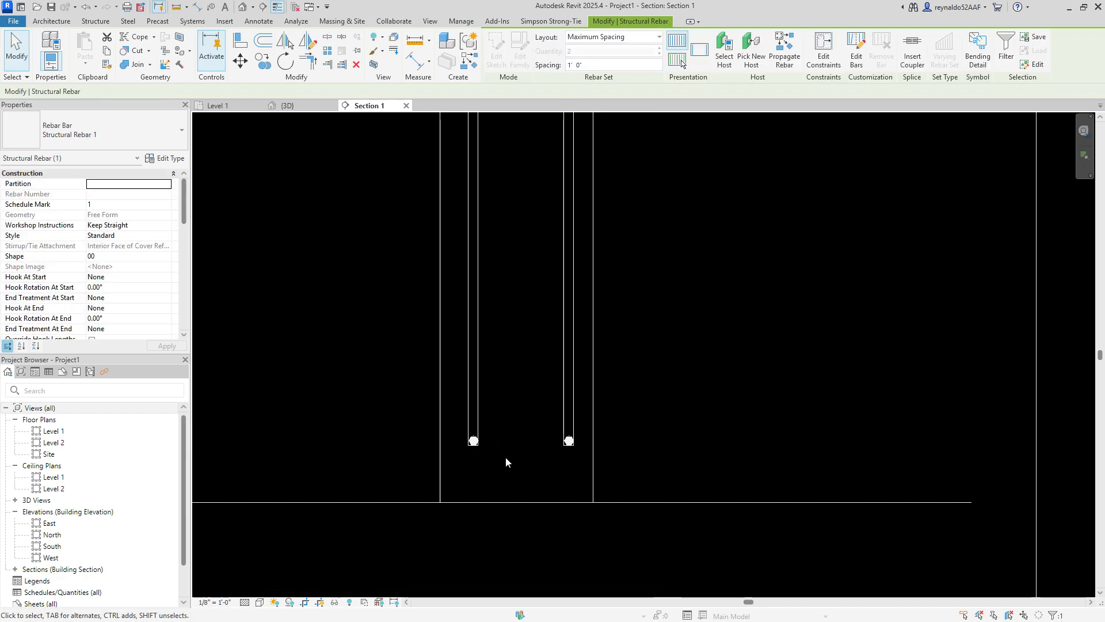
# Step: Edit the base rebar set's constraints, offset its start surface handle by -1/2" and finish the constraint edit
pyautogui.click(473, 440)
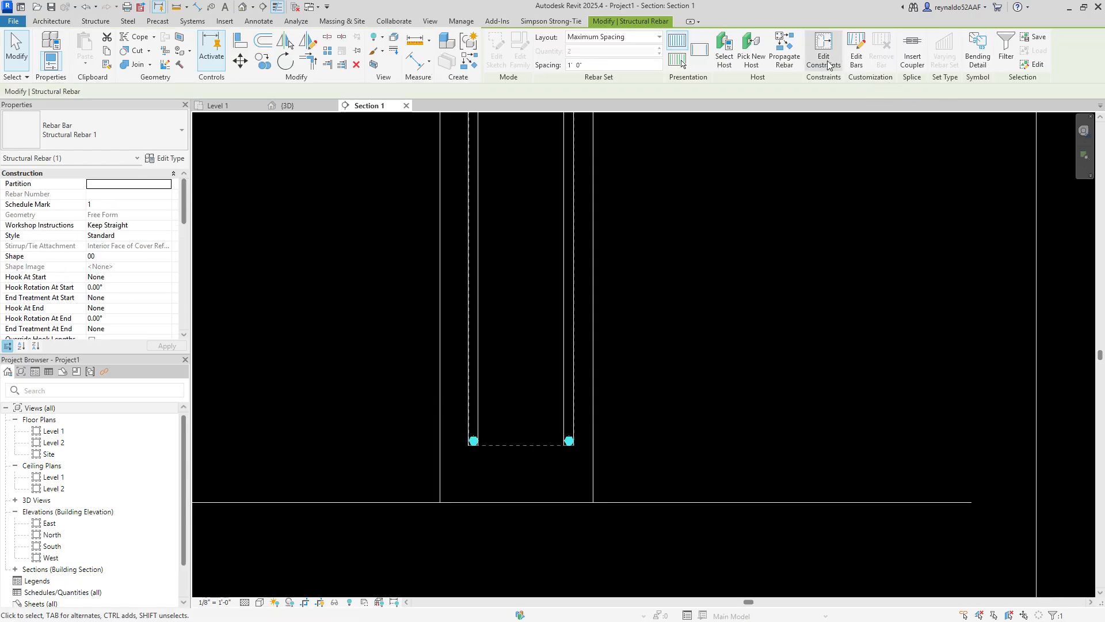
pyautogui.click(827, 60)
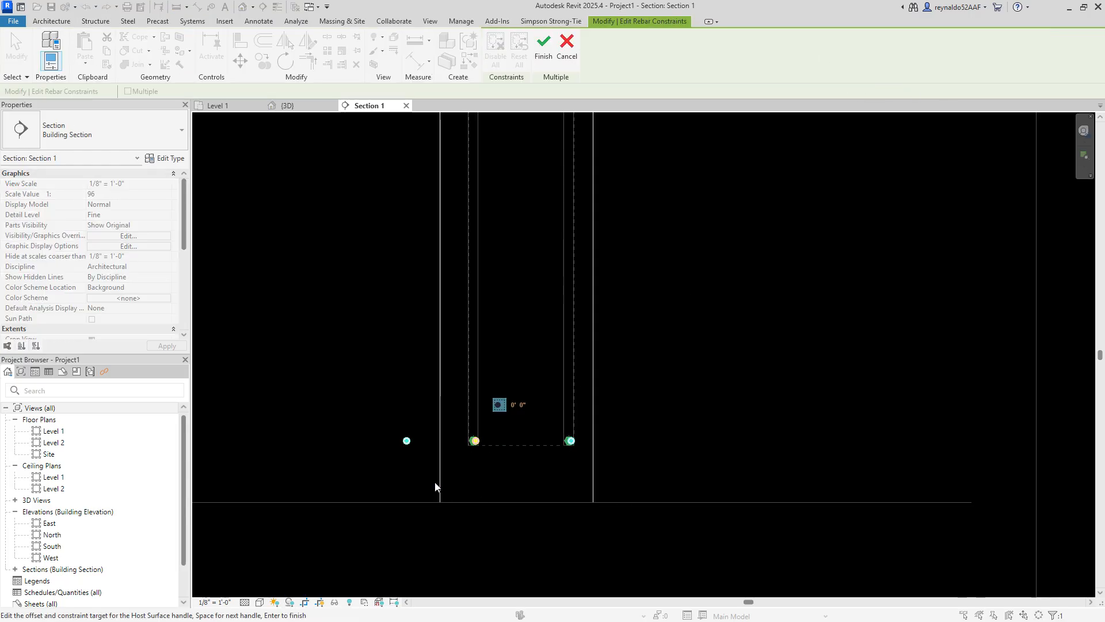
pyautogui.scroll(-2, 435, 486)
pyautogui.scroll(1, 432, 485)
pyautogui.click(414, 447)
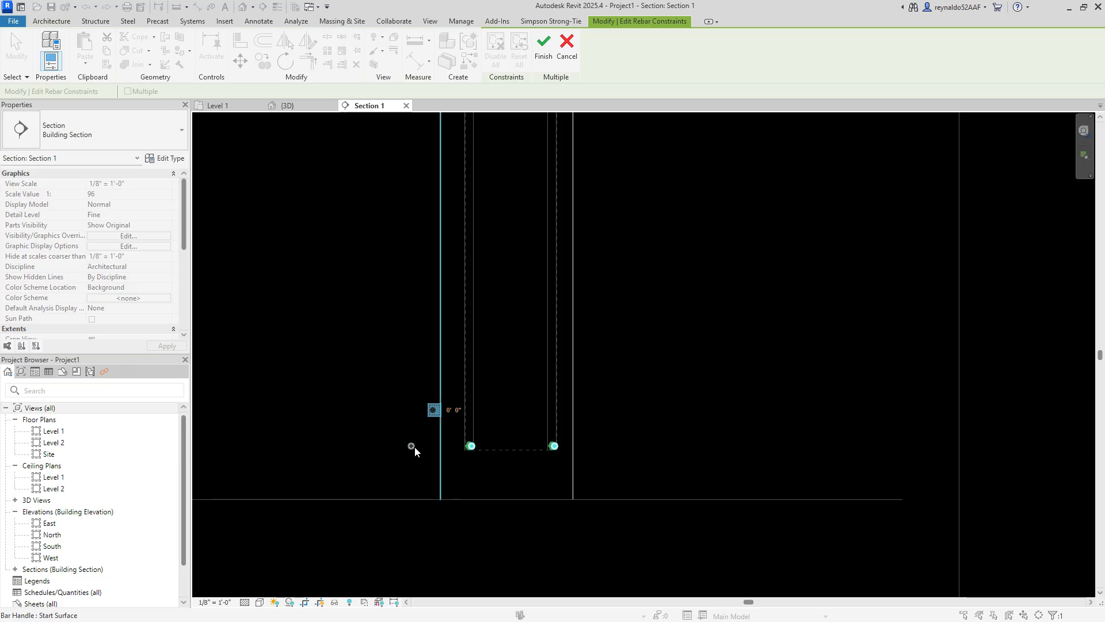
pyautogui.click(453, 411)
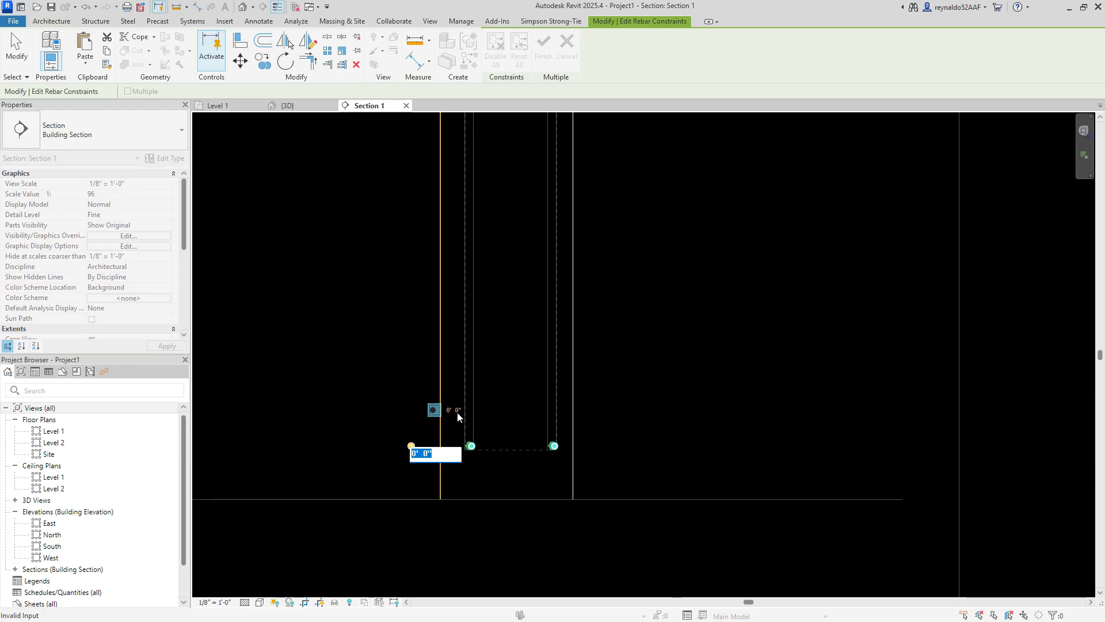
pyautogui.write('-')
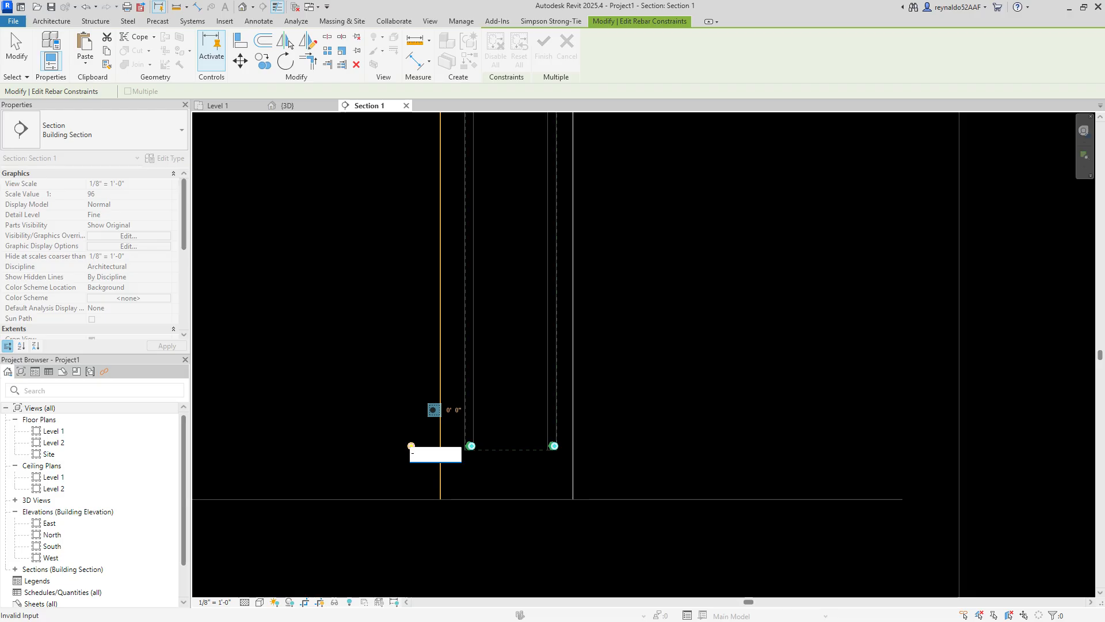
pyautogui.write('1/2"')
pyautogui.press('Return')
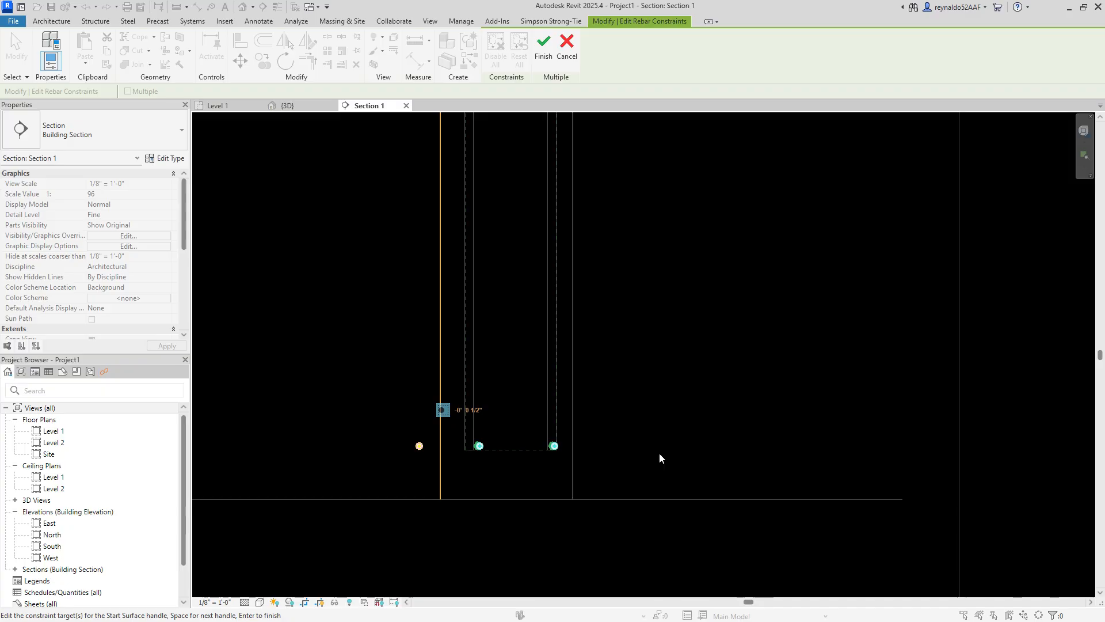
pyautogui.press('Return')
pyautogui.scroll(3, 562, 463)
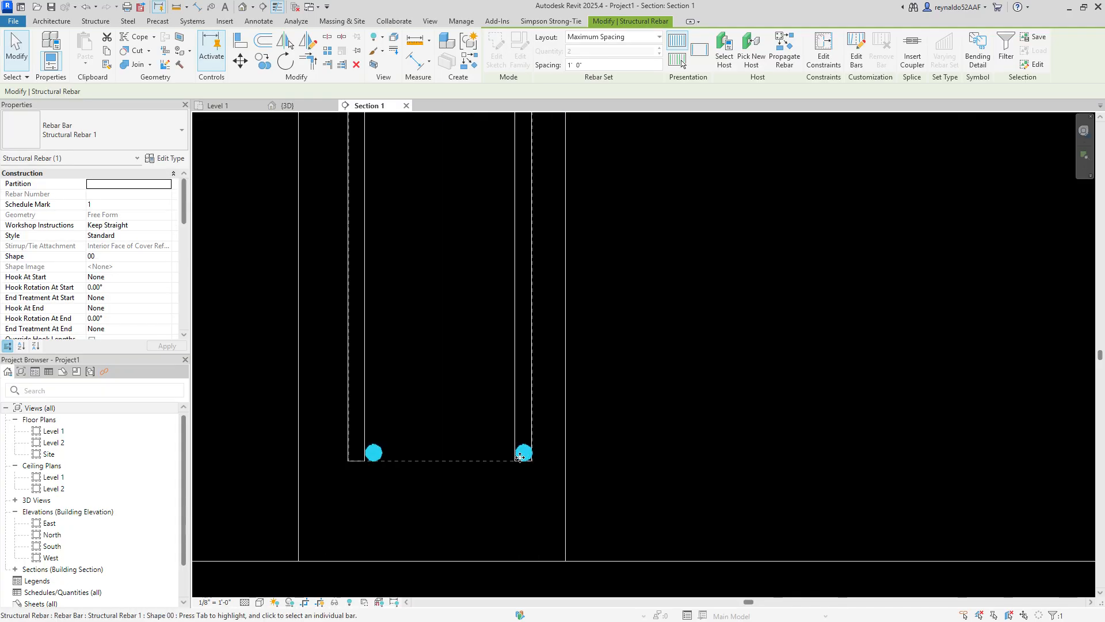
pyautogui.click(623, 479)
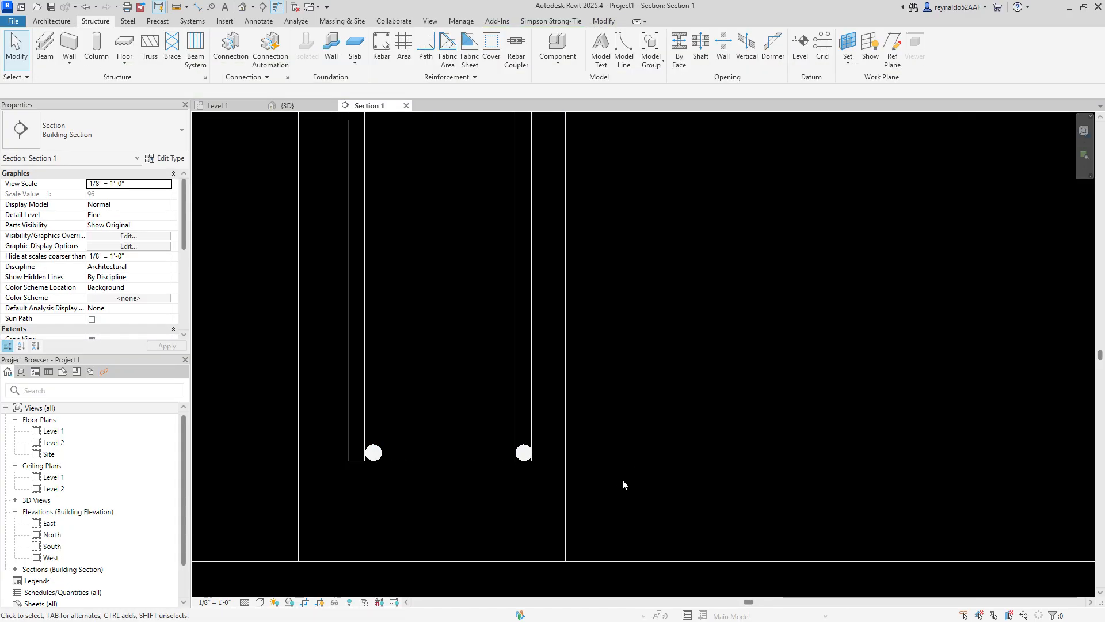
# Step: Edit the base rebar set's constraints again, offset its end surface handle by -1/2" and finish the constraint edit
pyautogui.click(524, 455)
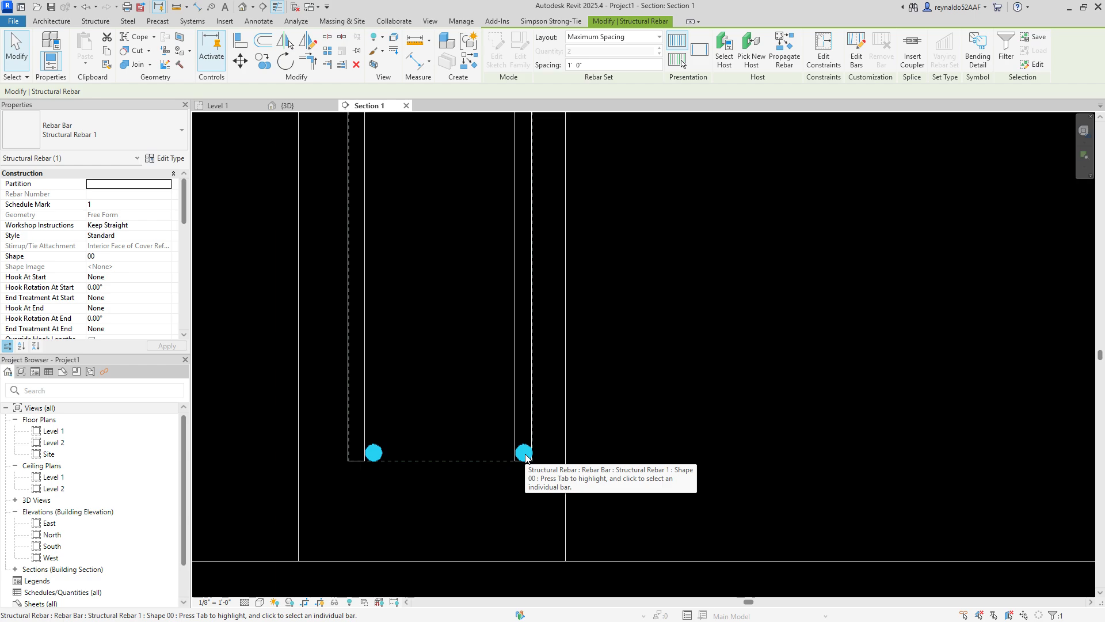
pyautogui.scroll(-3, 526, 457)
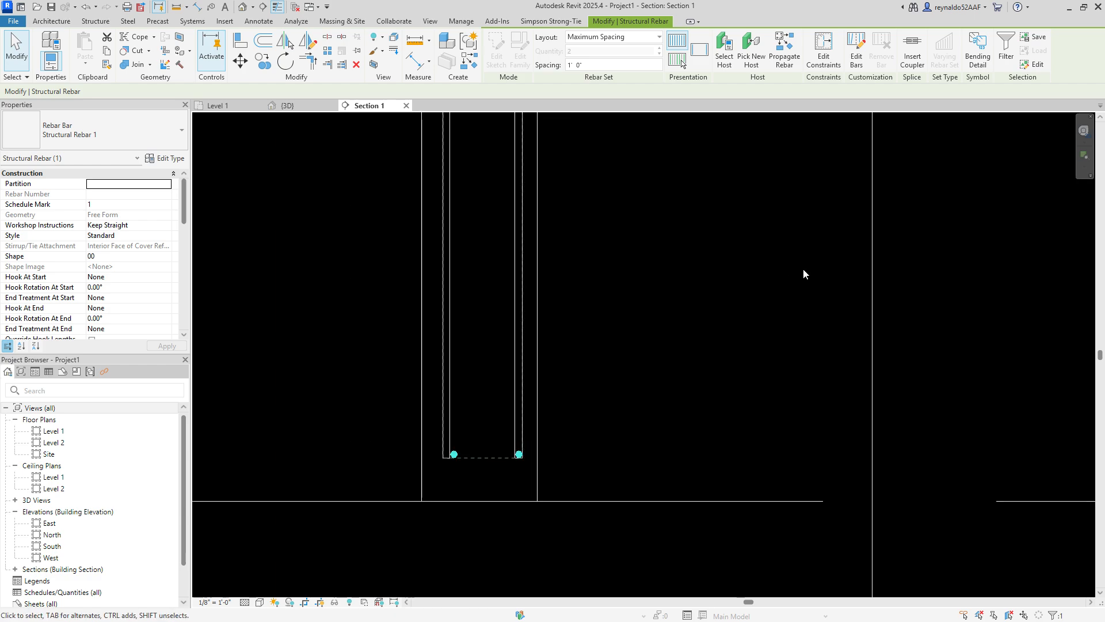
pyautogui.scroll(1, 579, 467)
pyautogui.click(594, 453)
pyautogui.click(506, 452)
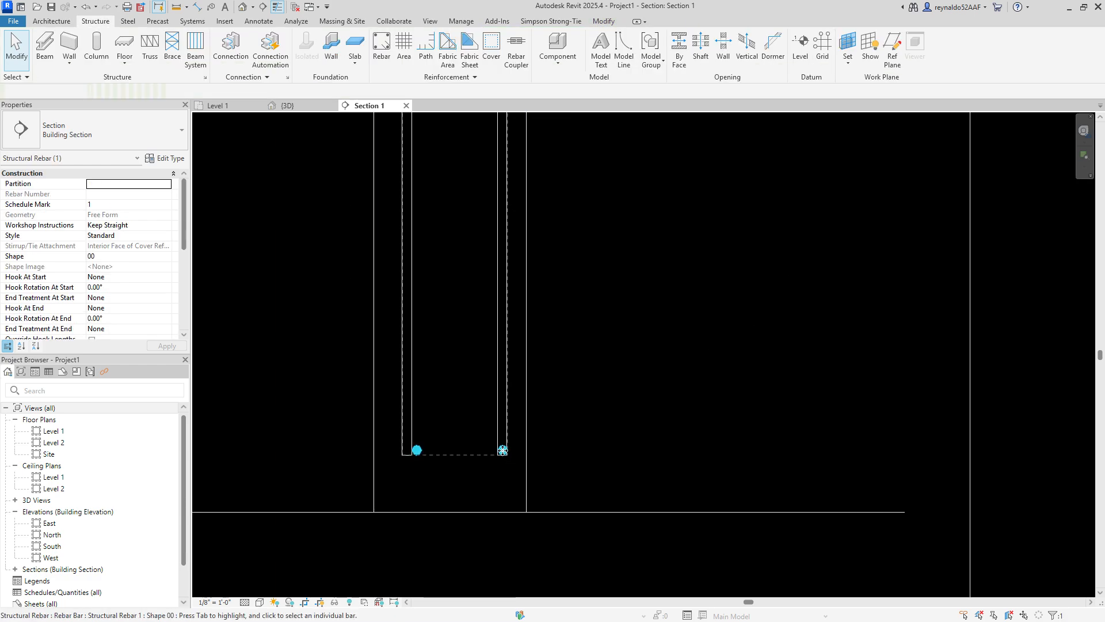
pyautogui.click(823, 52)
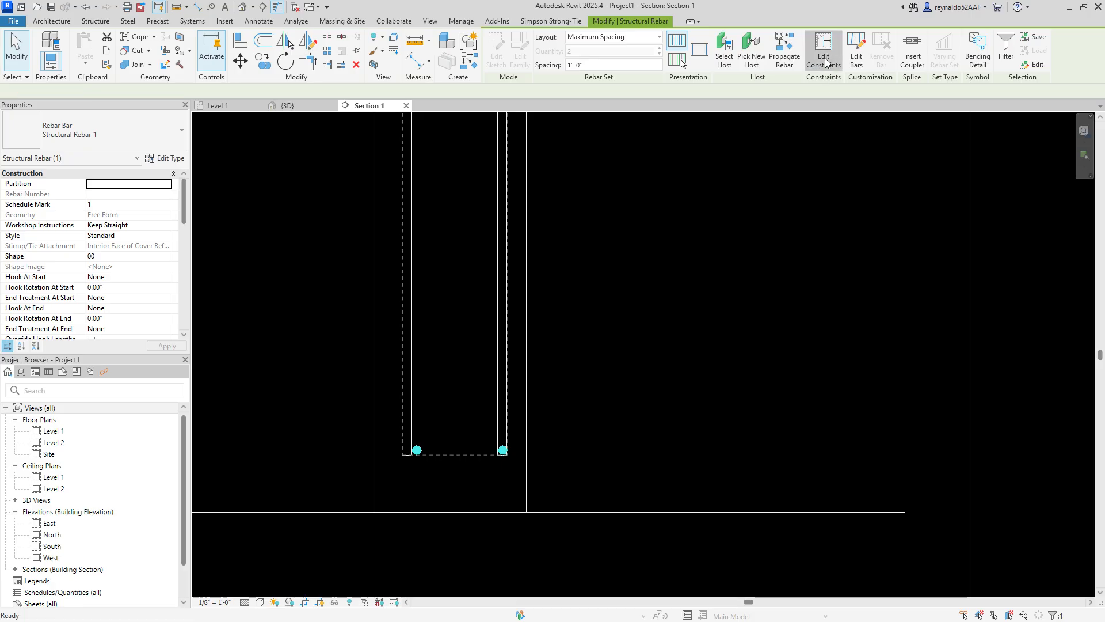
pyautogui.scroll(-2, 644, 360)
pyautogui.scroll(-4, 640, 381)
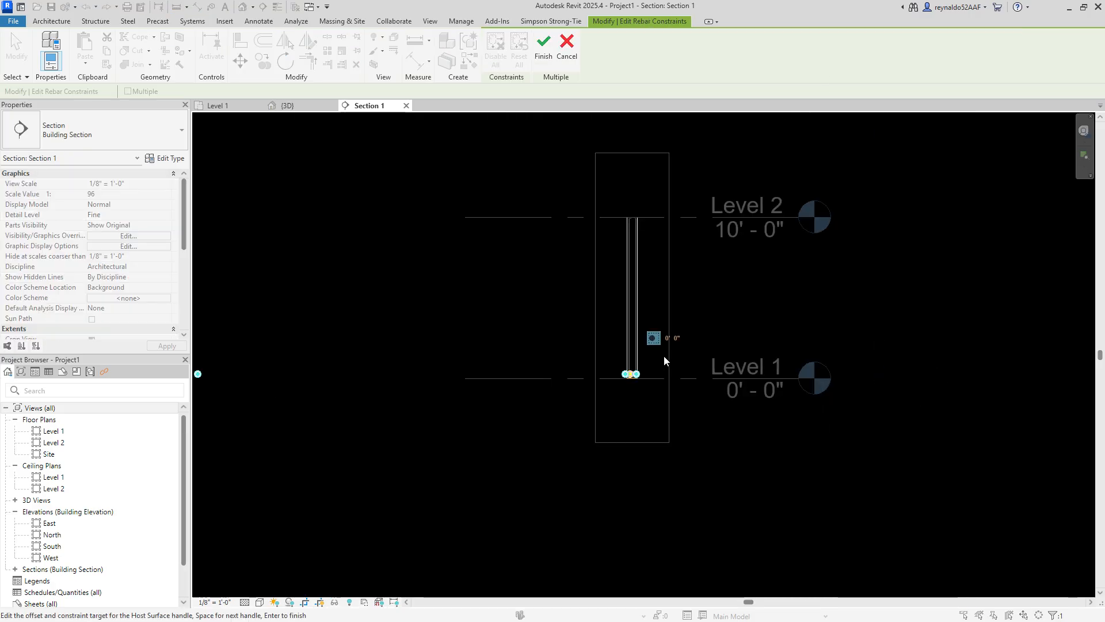
pyautogui.scroll(6, 658, 375)
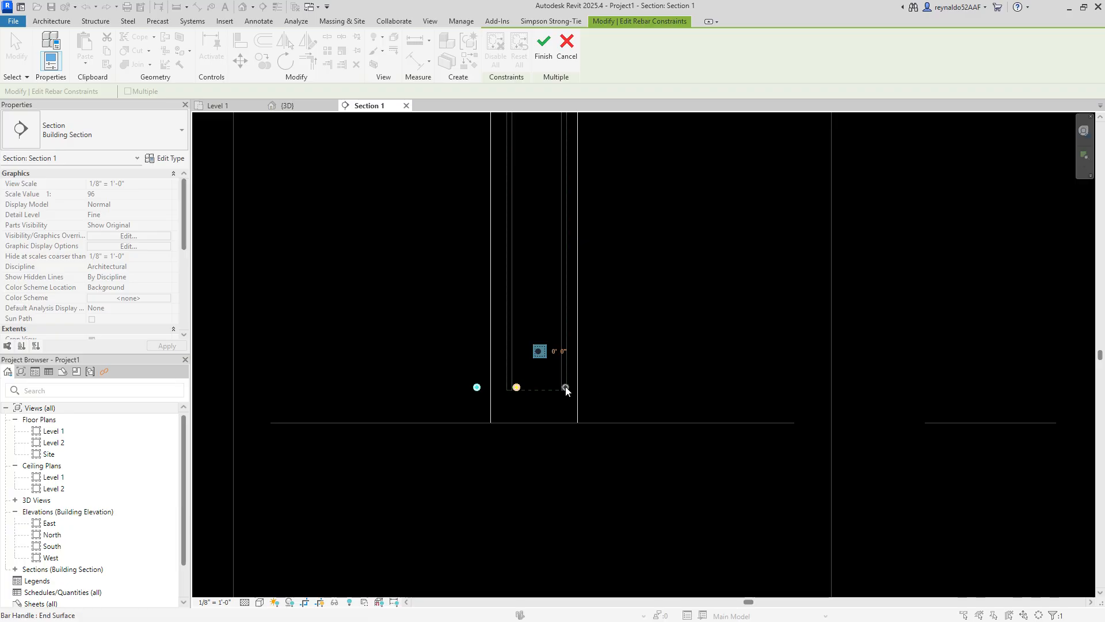
pyautogui.click(565, 387)
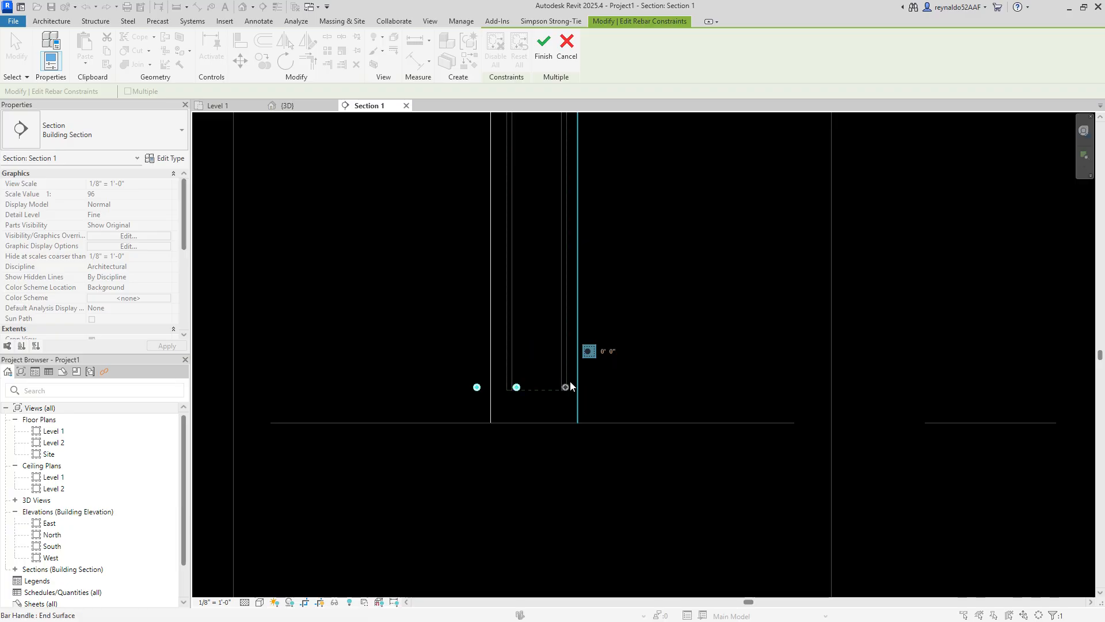
pyautogui.click(602, 351)
pyautogui.write('-1')
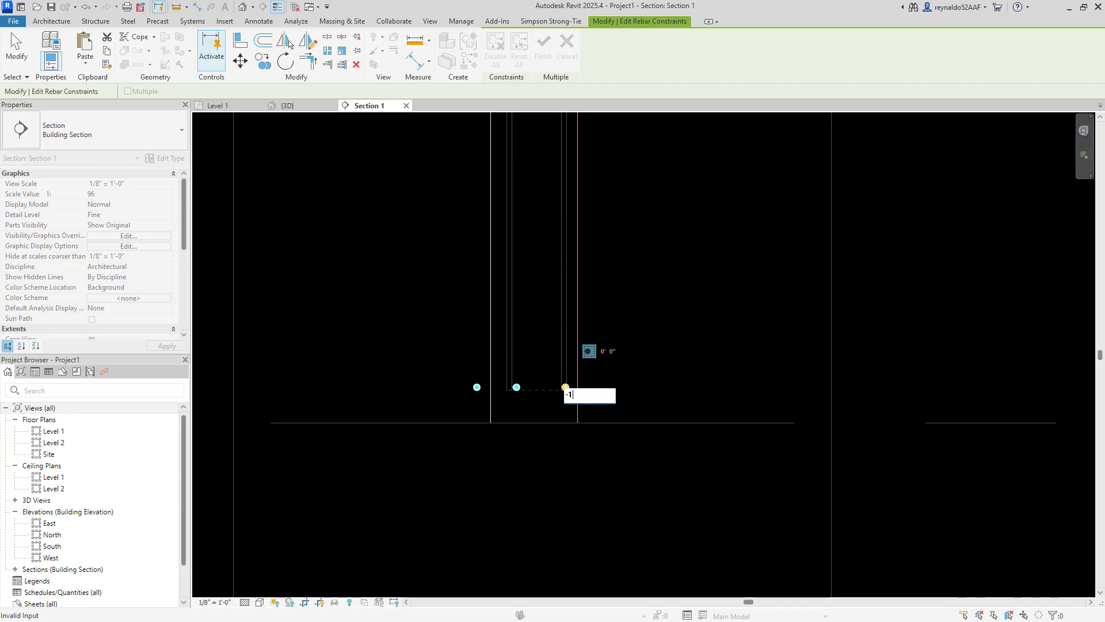
pyautogui.write('/2"')
pyautogui.press('Return')
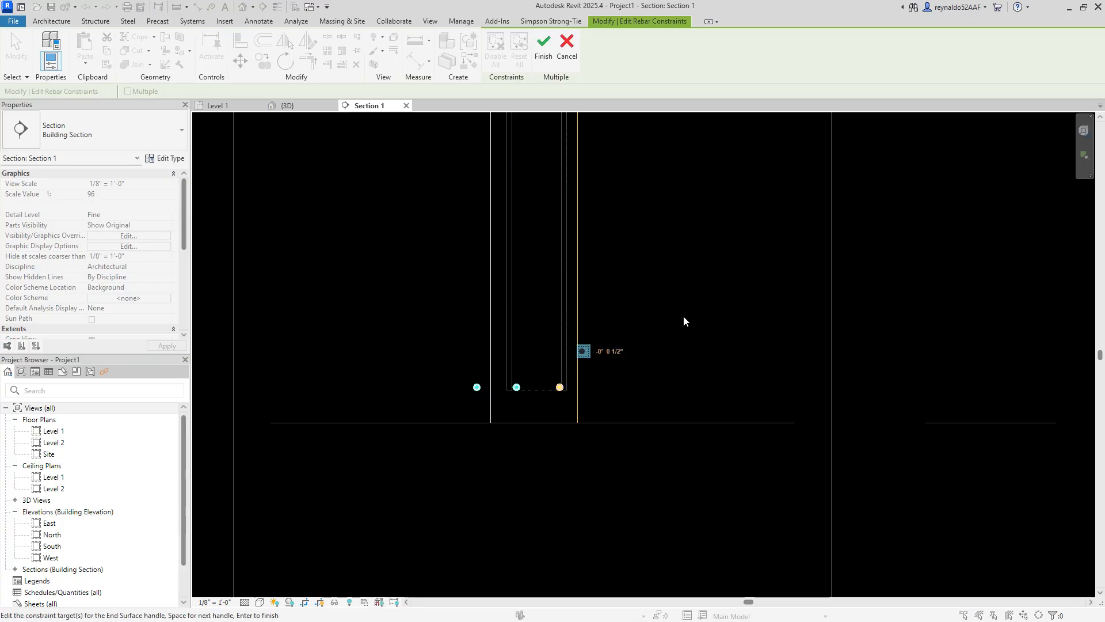
pyautogui.click(543, 46)
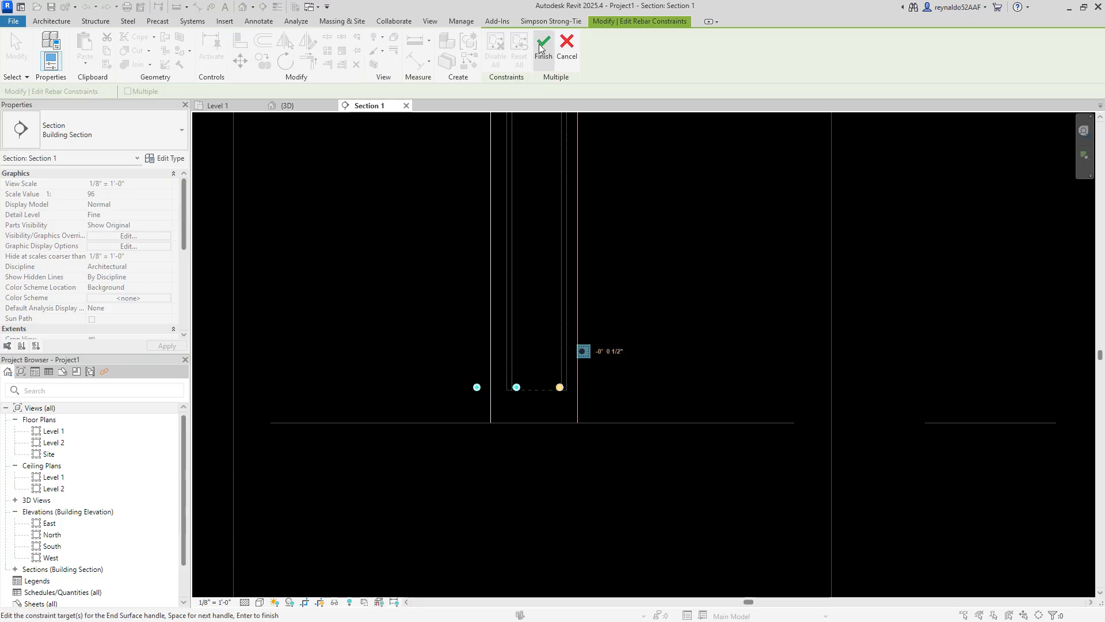
pyautogui.press('Escape')
pyautogui.scroll(2, 617, 380)
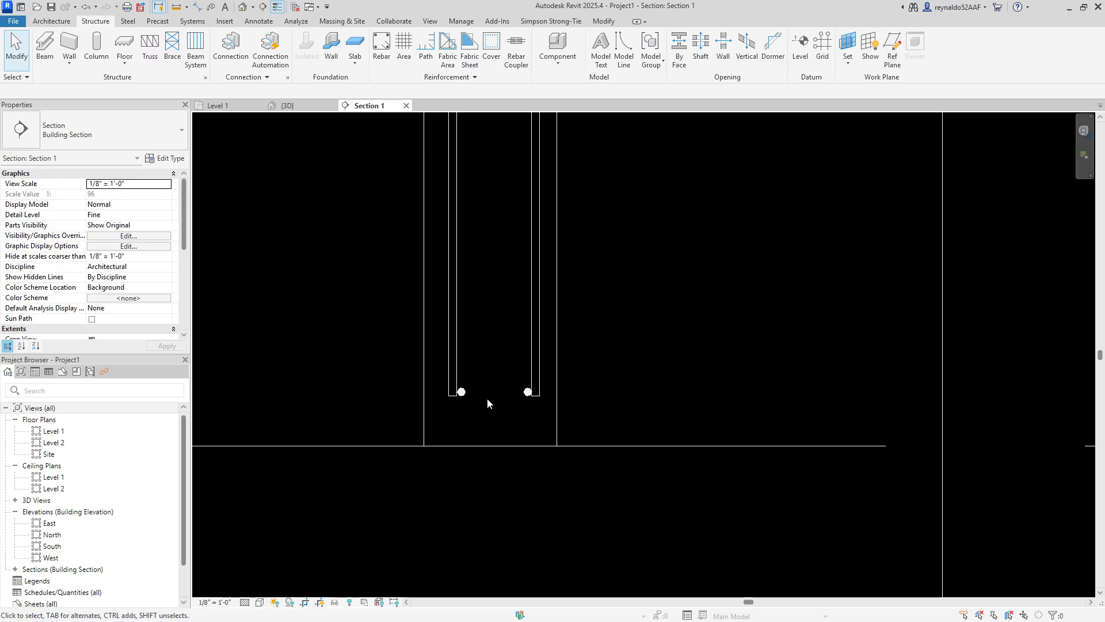
# Step: Keep the base rebar set's layout at Maximum Spacing and set its spacing to 4"
pyautogui.scroll(-5, 487, 398)
pyautogui.scroll(2, 490, 181)
pyautogui.scroll(1, 489, 182)
pyautogui.moveTo(587, 459); pyautogui.dragTo(603, 351, button='middle')
pyautogui.scroll(7, 517, 520)
pyautogui.moveTo(559, 567); pyautogui.dragTo(615, 396, button='middle')
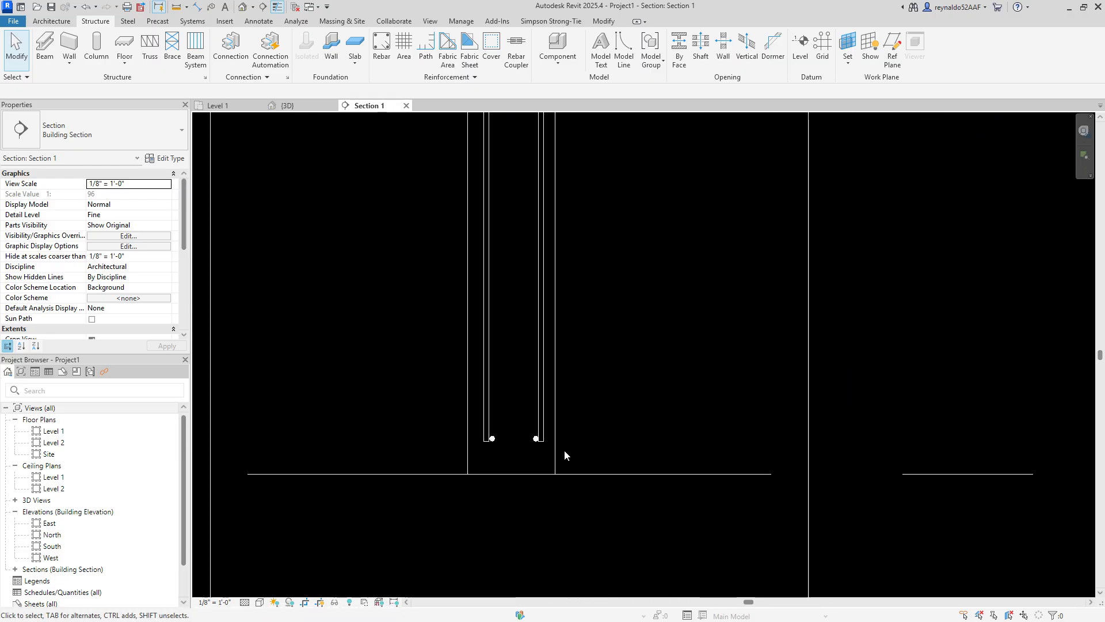
pyautogui.click(498, 436)
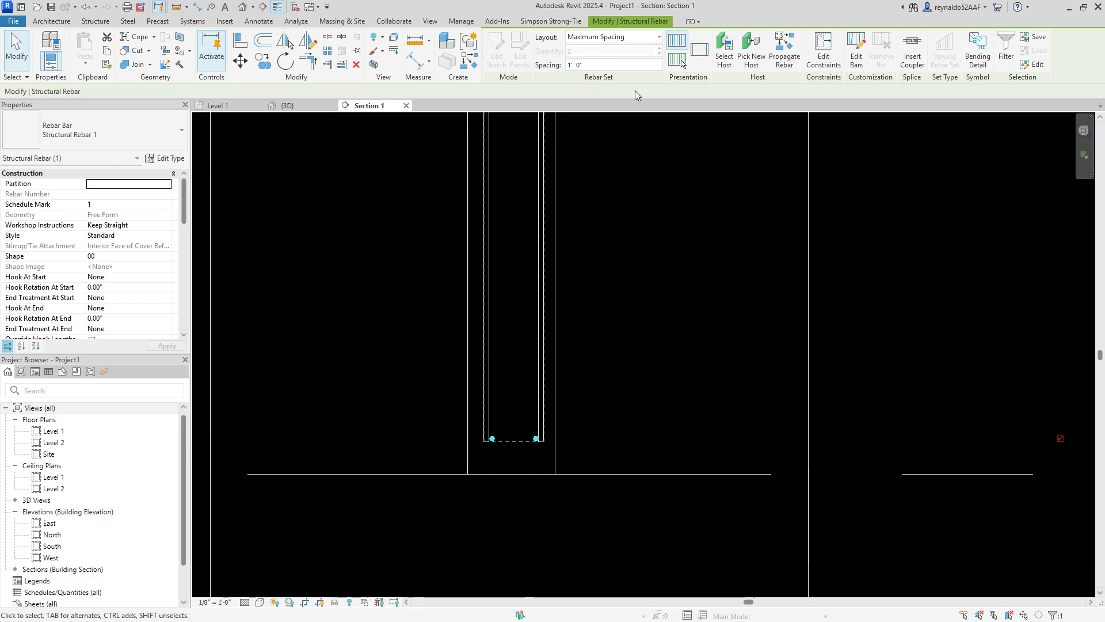
pyautogui.click(660, 36)
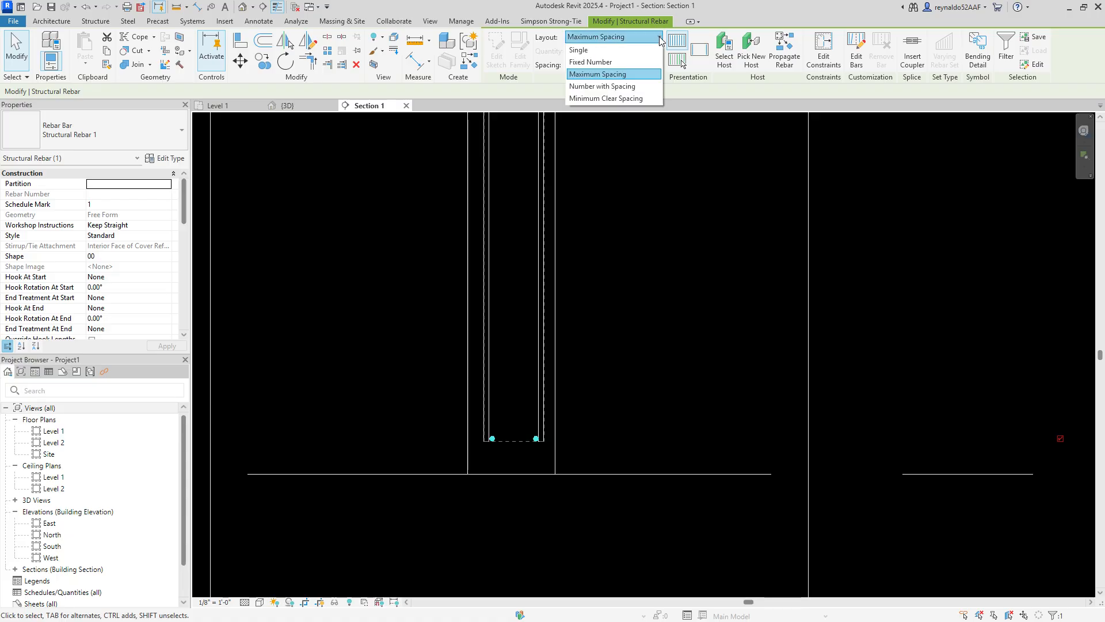
pyautogui.click(630, 74)
pyautogui.click(612, 65)
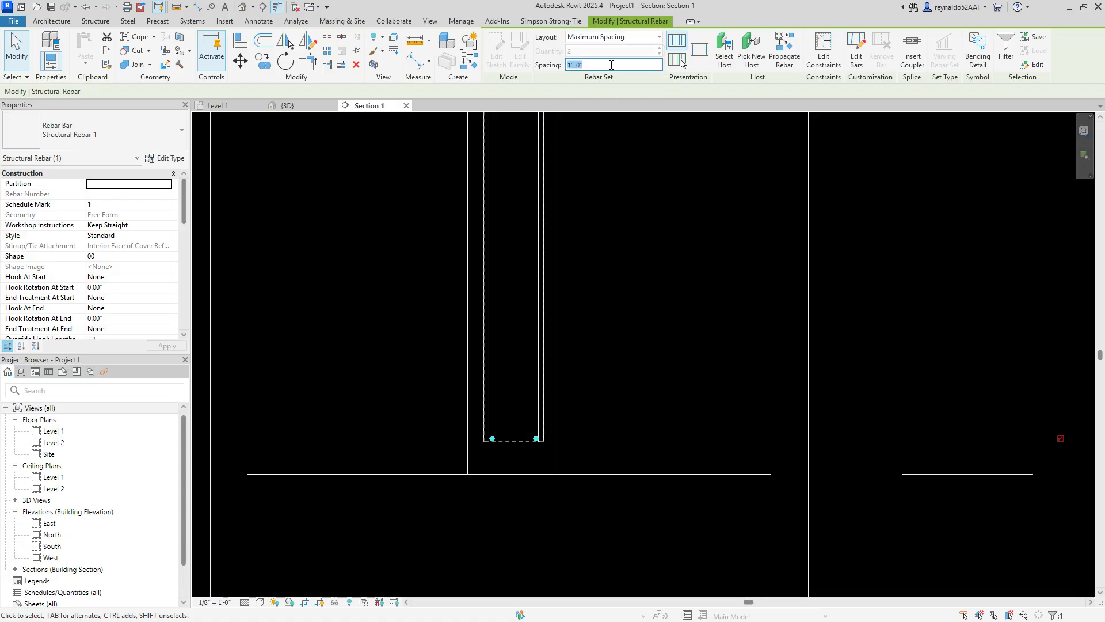
pyautogui.write("4'")
pyautogui.press('Return')
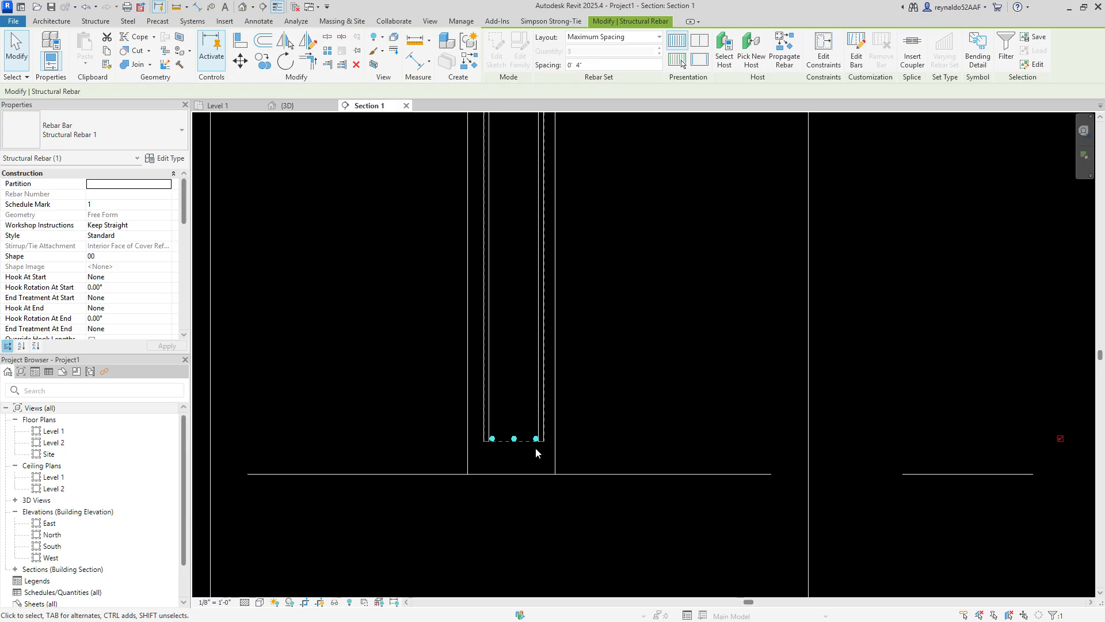
pyautogui.click(665, 398)
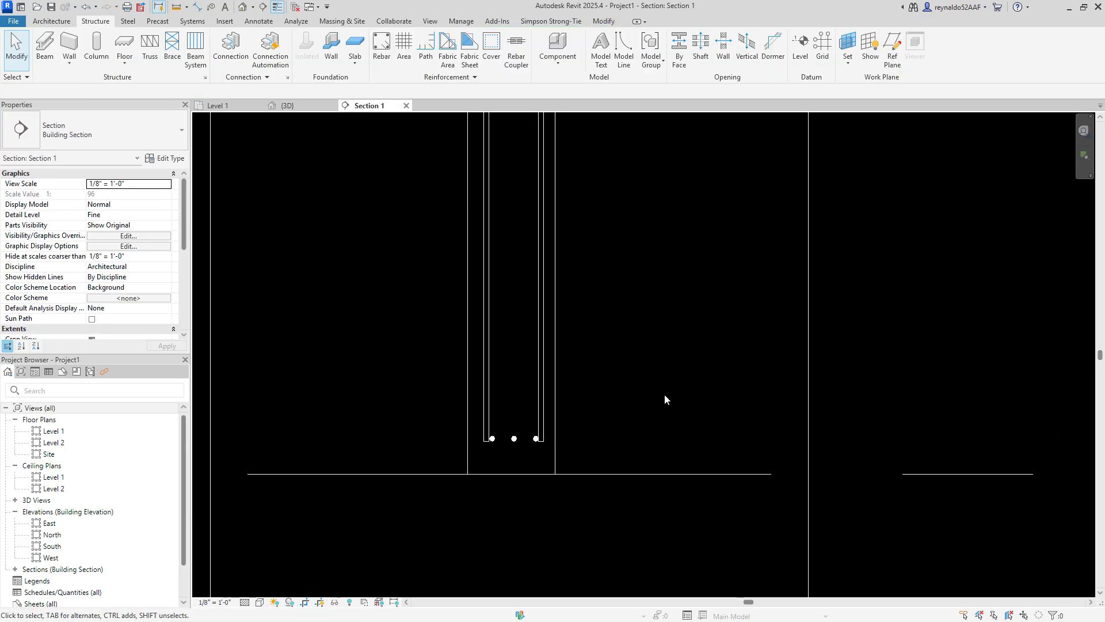
# Step: Return to the 3D view and examine the base longitudinal bars along the full length of the curved wall
pyautogui.scroll(-2, 667, 392)
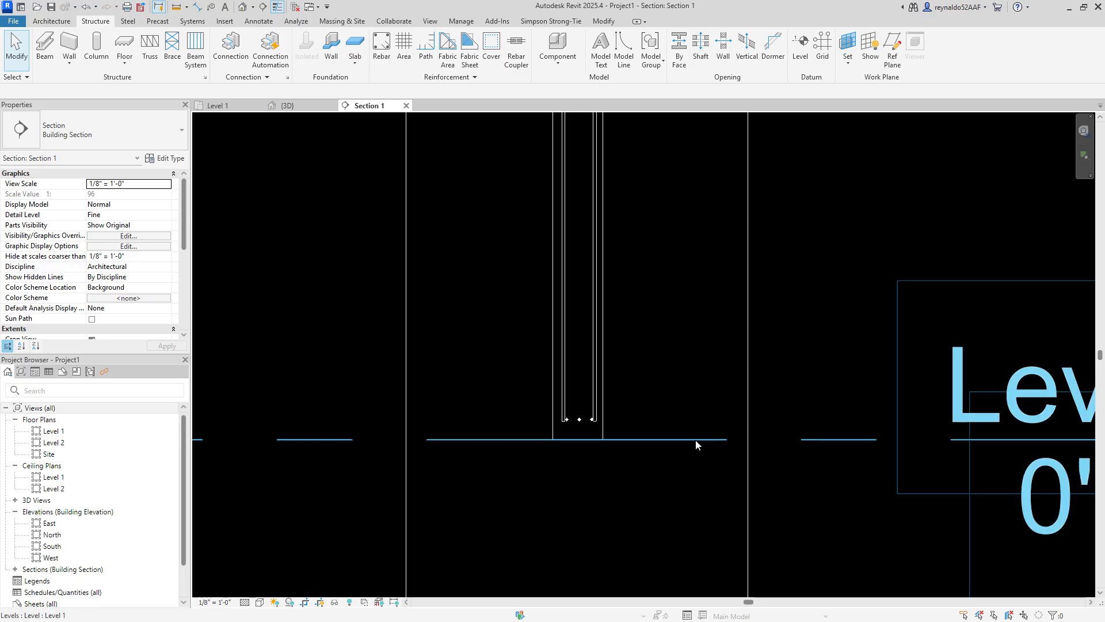
pyautogui.scroll(-3, 696, 440)
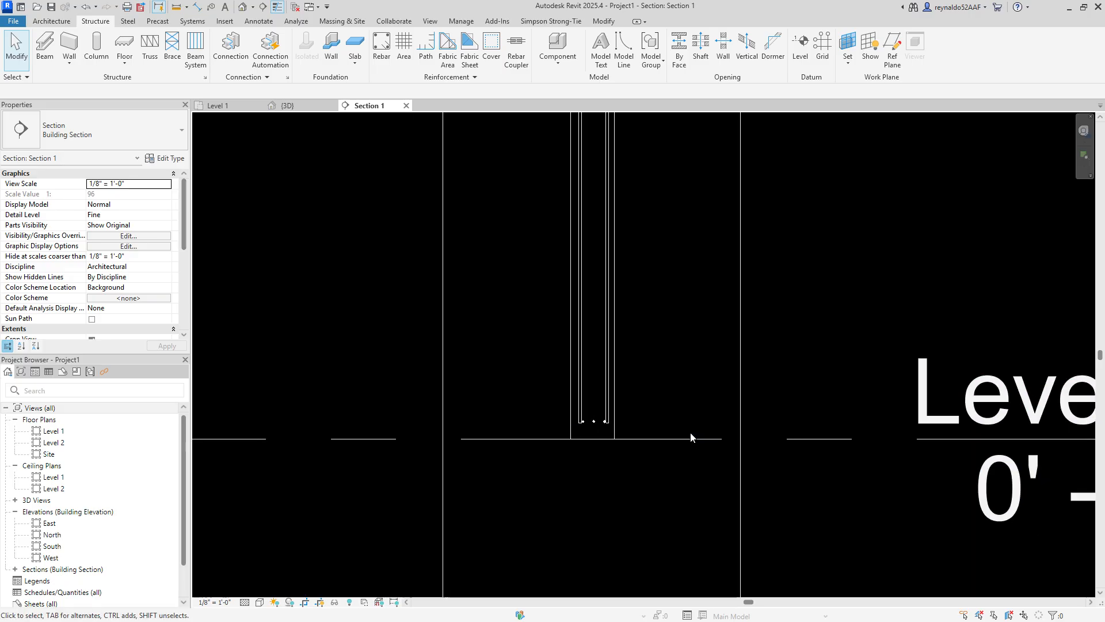
pyautogui.click(287, 106)
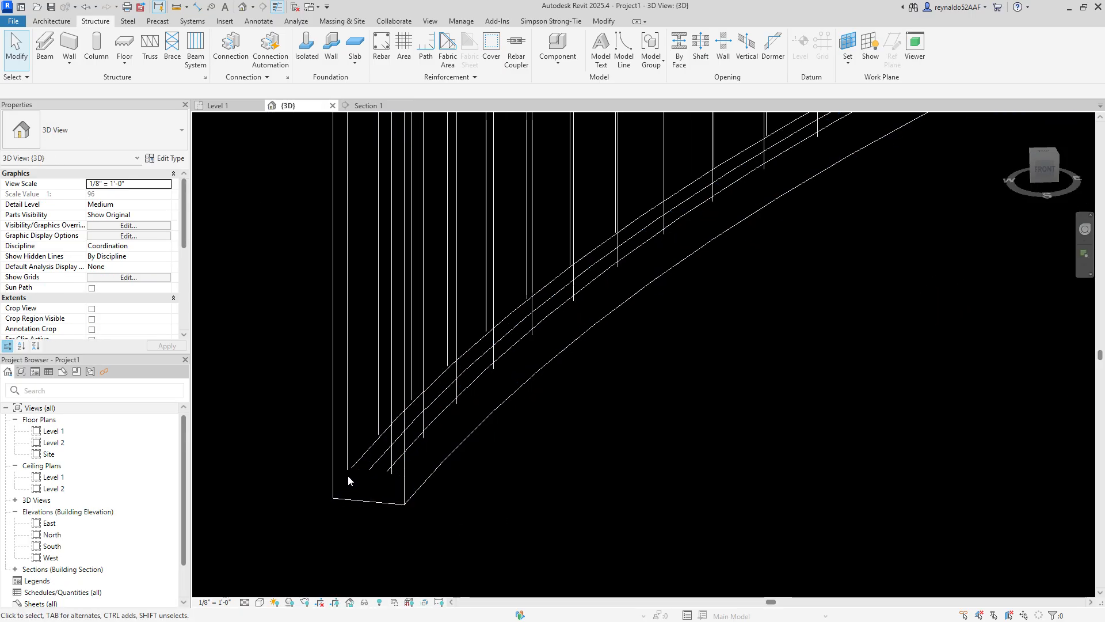
pyautogui.keyDown('shift'); pyautogui.moveTo(409, 471); pyautogui.dragTo(427, 469, button='middle'); pyautogui.keyUp('shift')
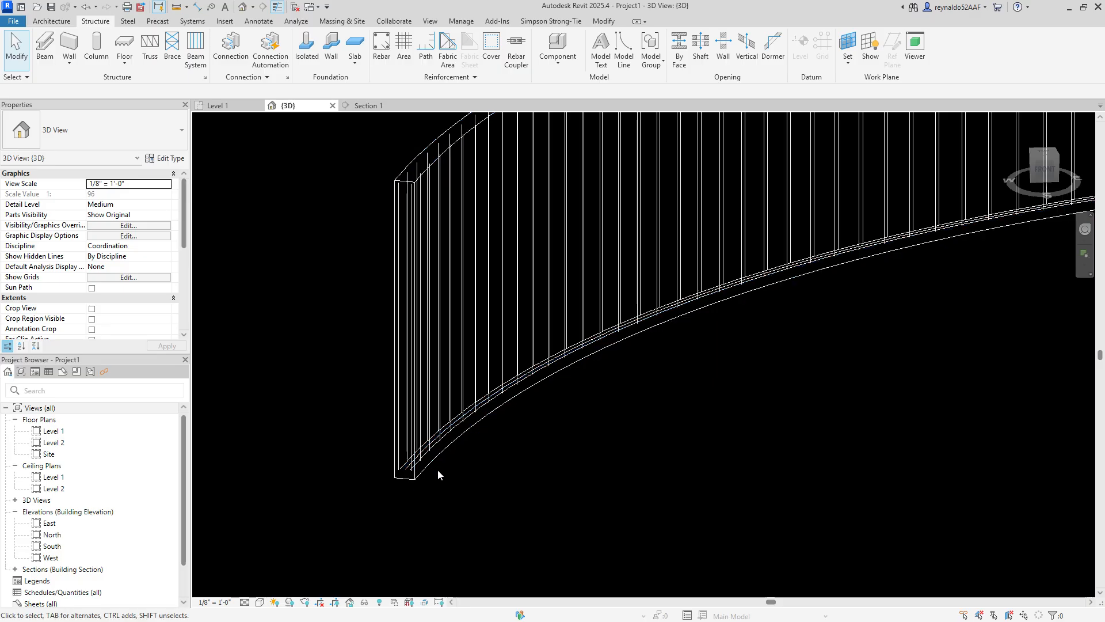
pyautogui.scroll(4, 427, 471)
pyautogui.scroll(-6, 604, 429)
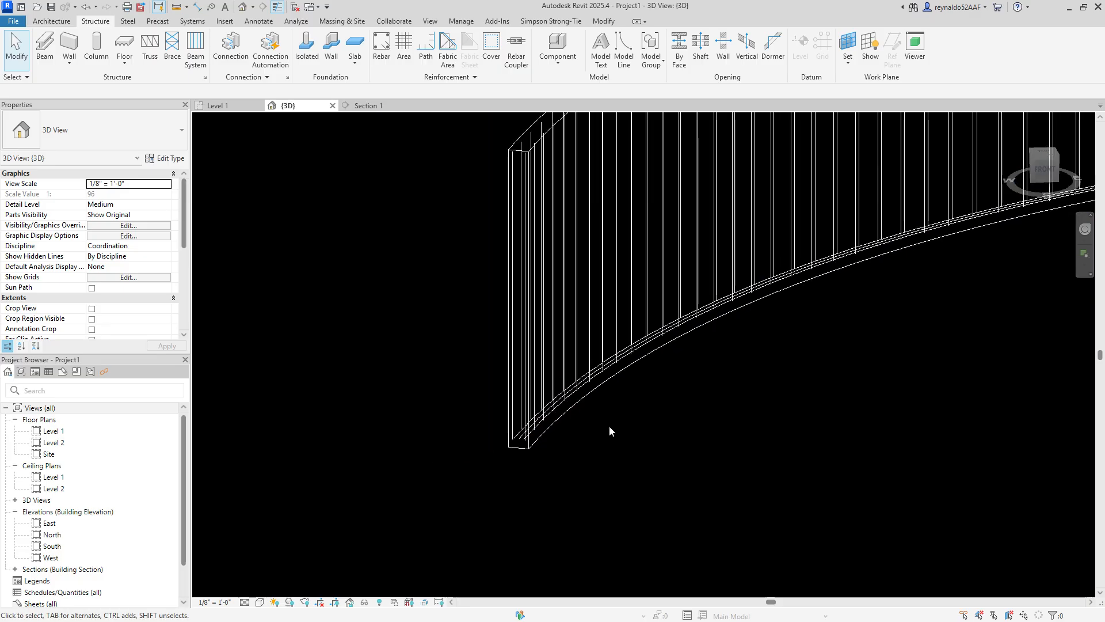
pyautogui.moveTo(667, 433)
pyautogui.mouseDown(button='middle')
pyautogui.moveTo(533, 454)
pyautogui.moveTo(533, 444)
pyautogui.moveTo(594, 442)
pyautogui.moveTo(569, 456)
pyautogui.moveTo(674, 433)
pyautogui.moveTo(713, 444)
pyautogui.moveTo(661, 452)
pyautogui.mouseUp(button='middle')
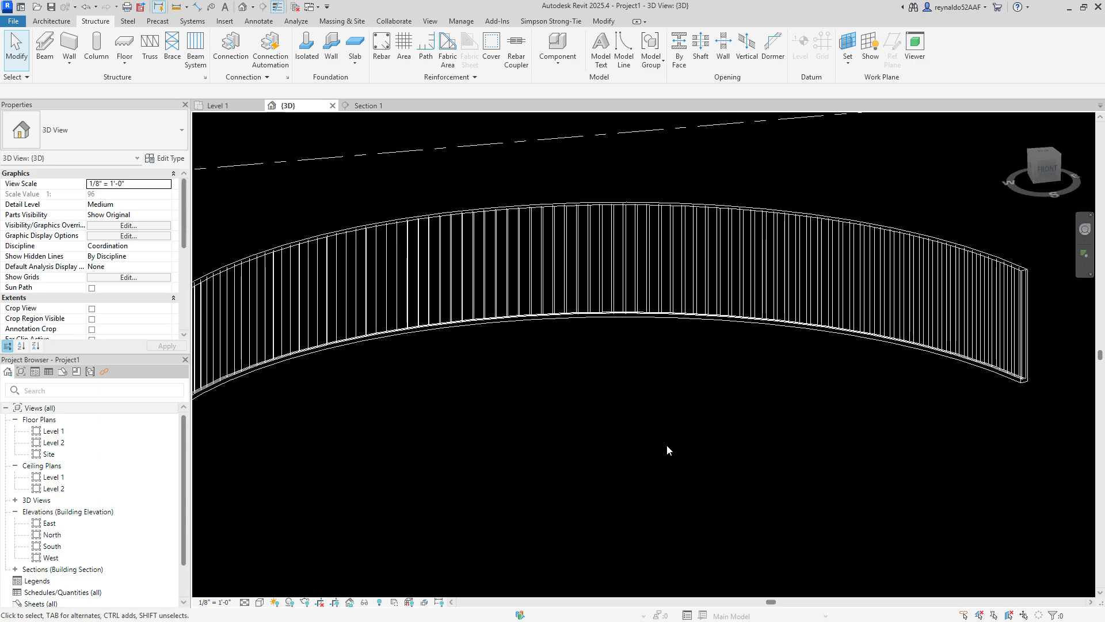